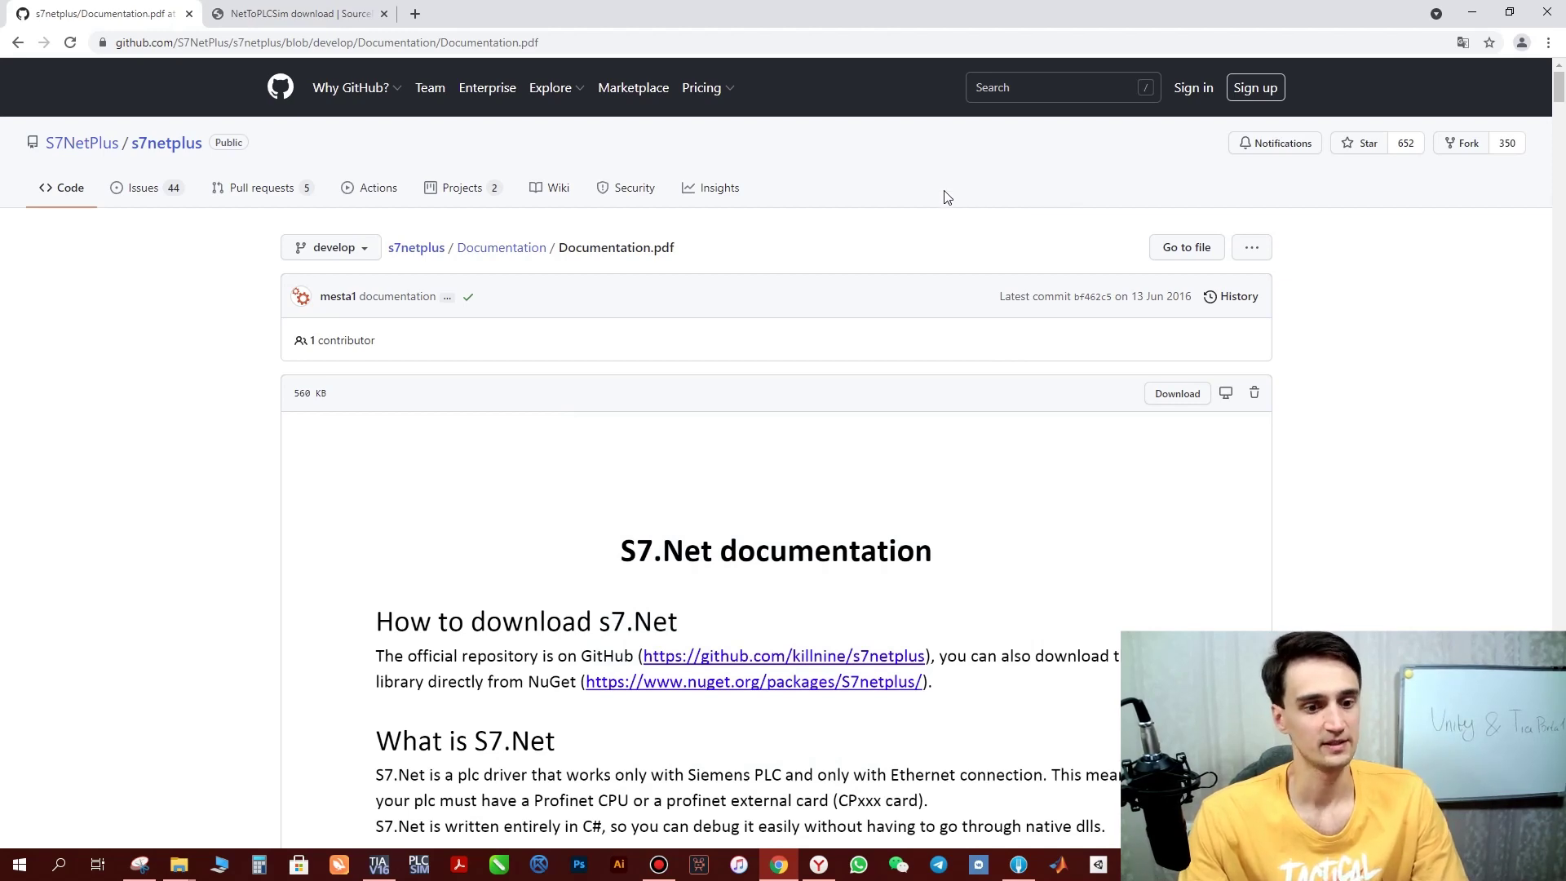
Scroll Documentation.pdf to the DB property section with the SYM_IO screenshot on optimized block access
scroll(784, 513, "down", 3)
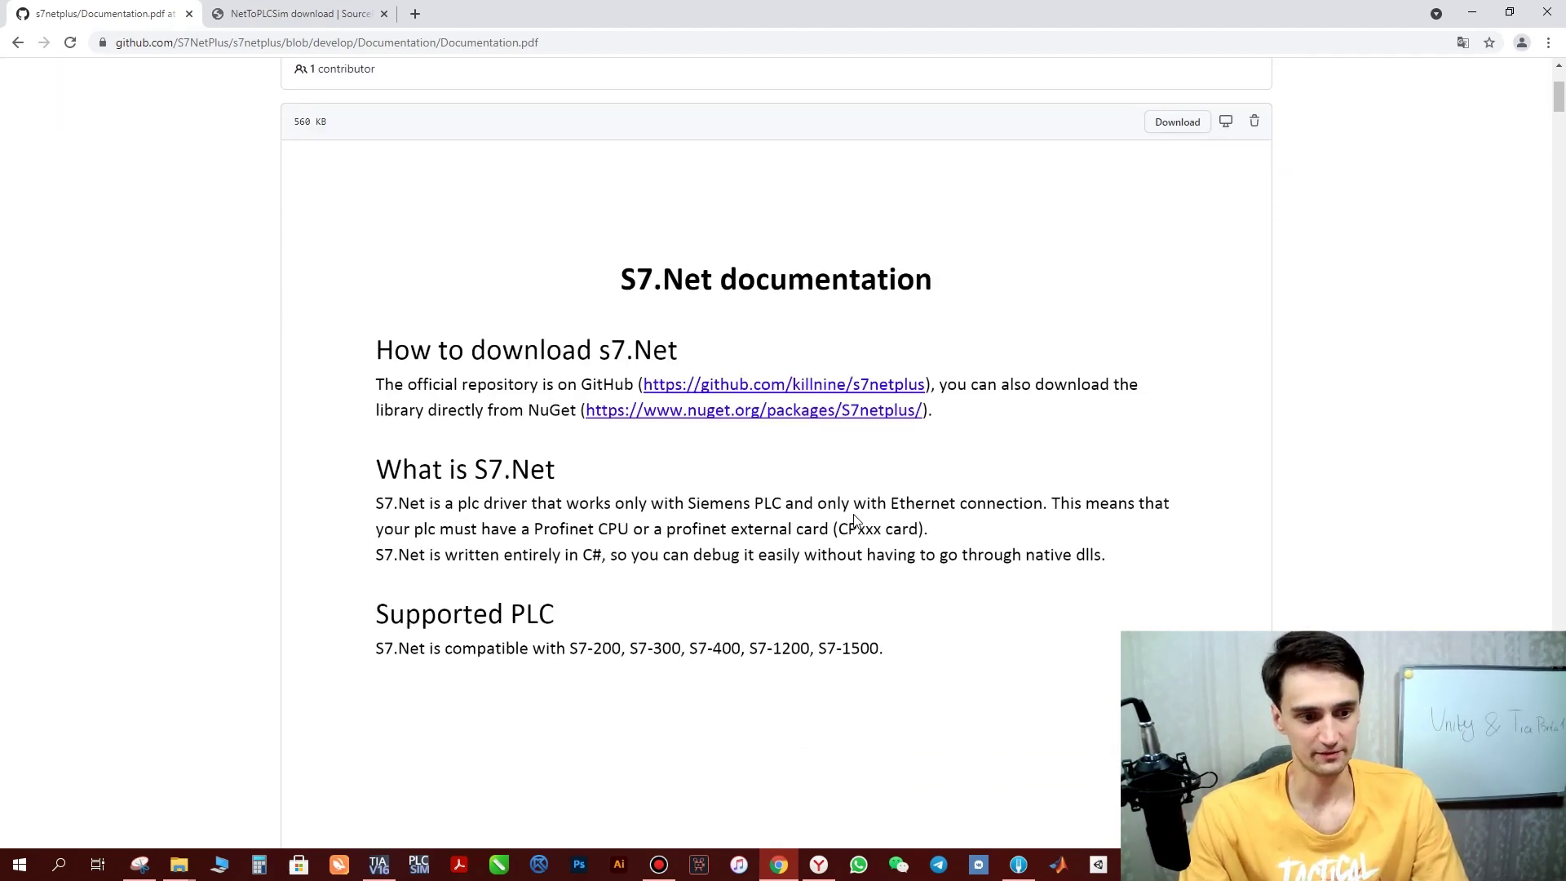
scroll(855, 517, "down", 12)
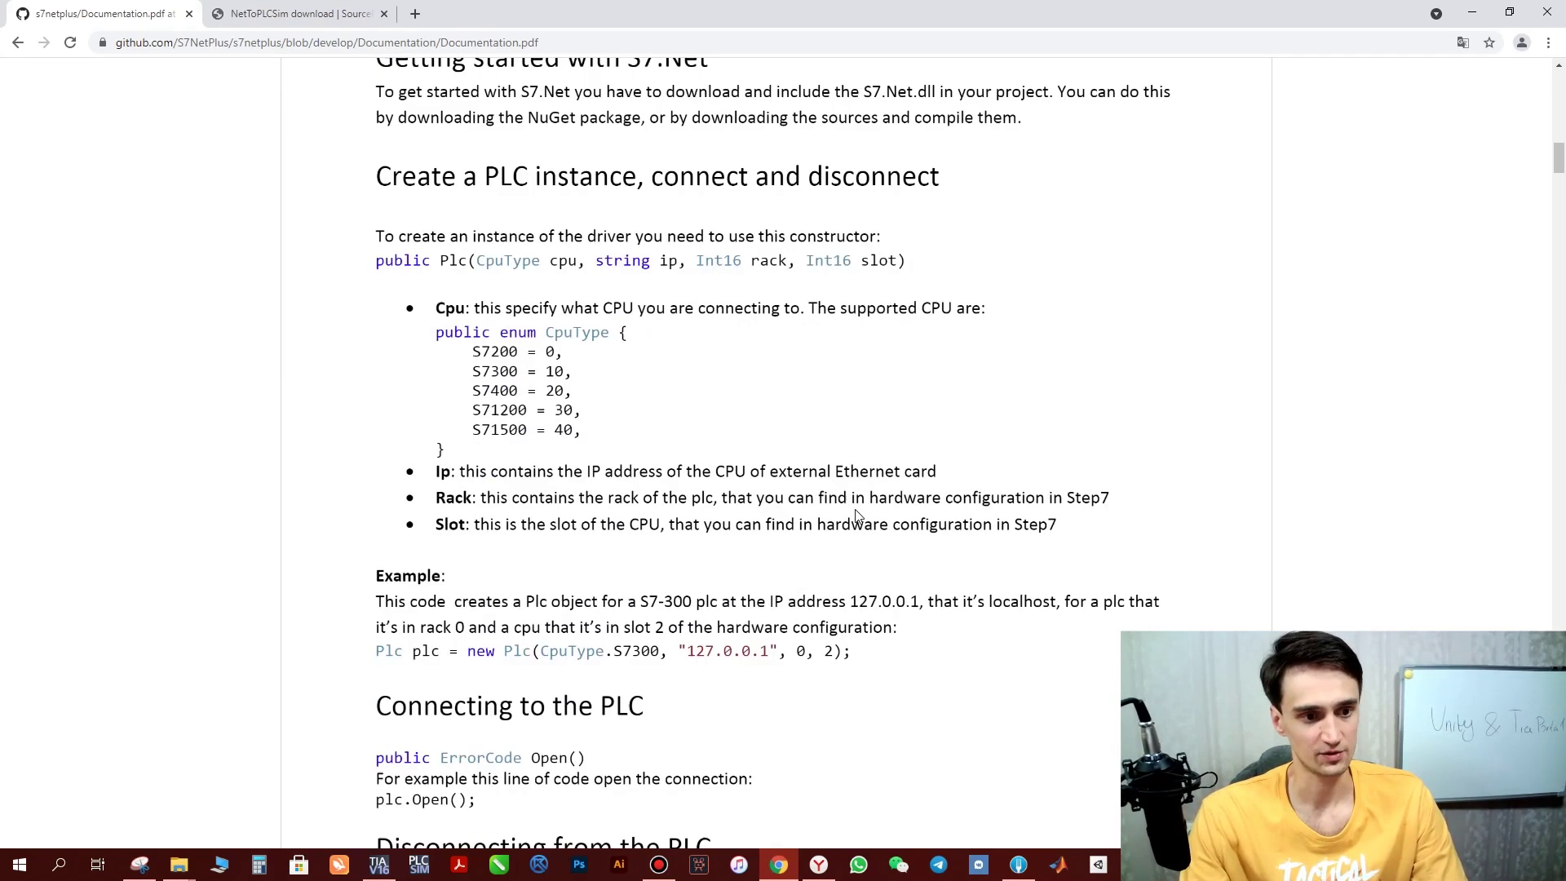
scroll(856, 515, "down", 6)
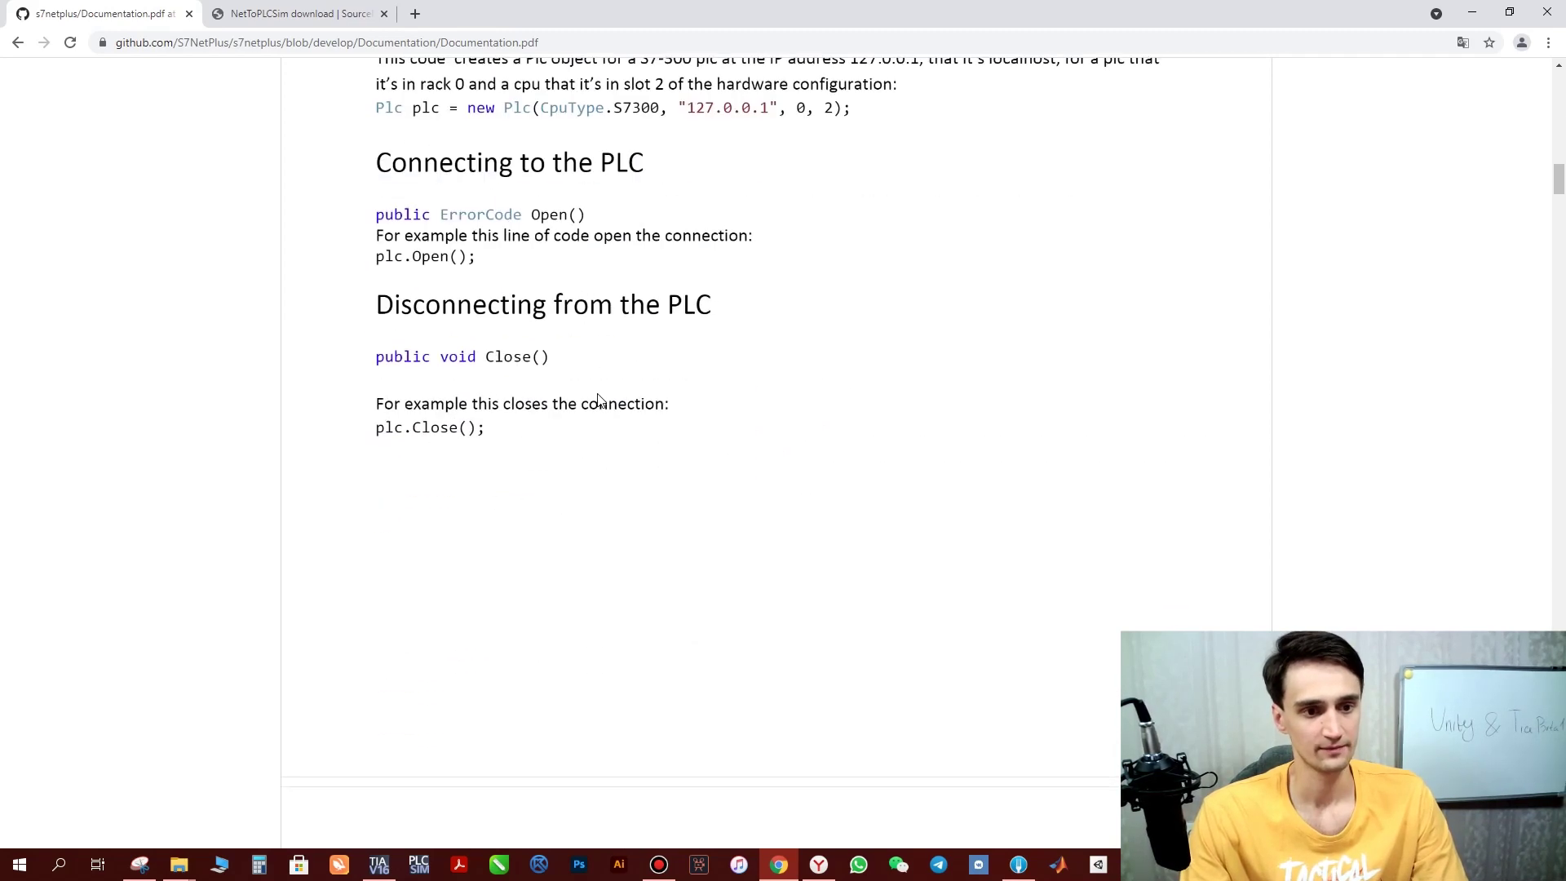
scroll(620, 408, "down", 10)
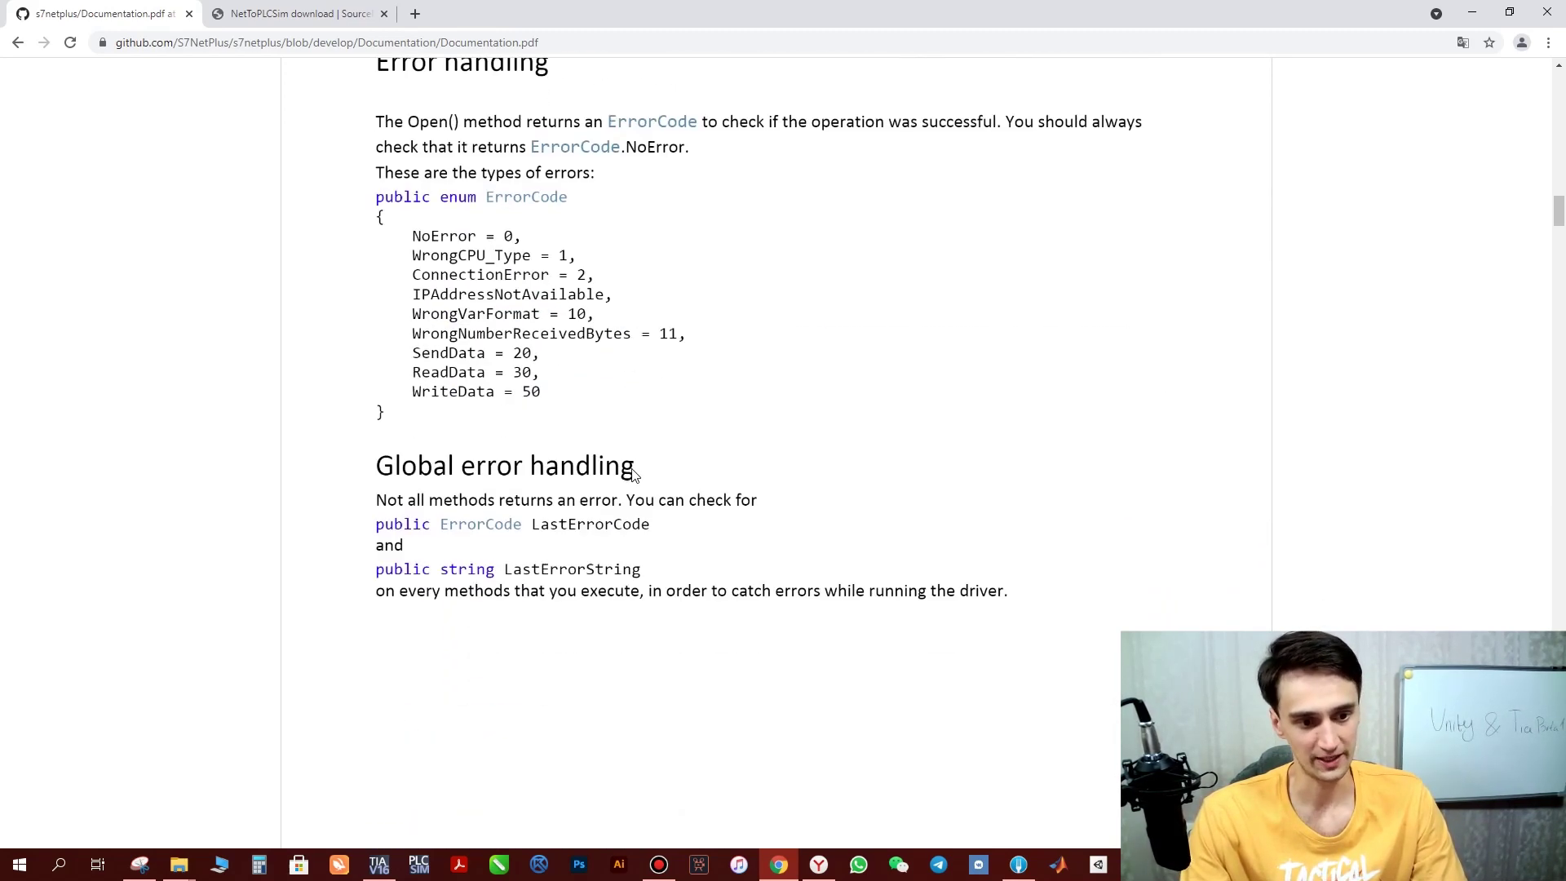
scroll(632, 472, "down", 20)
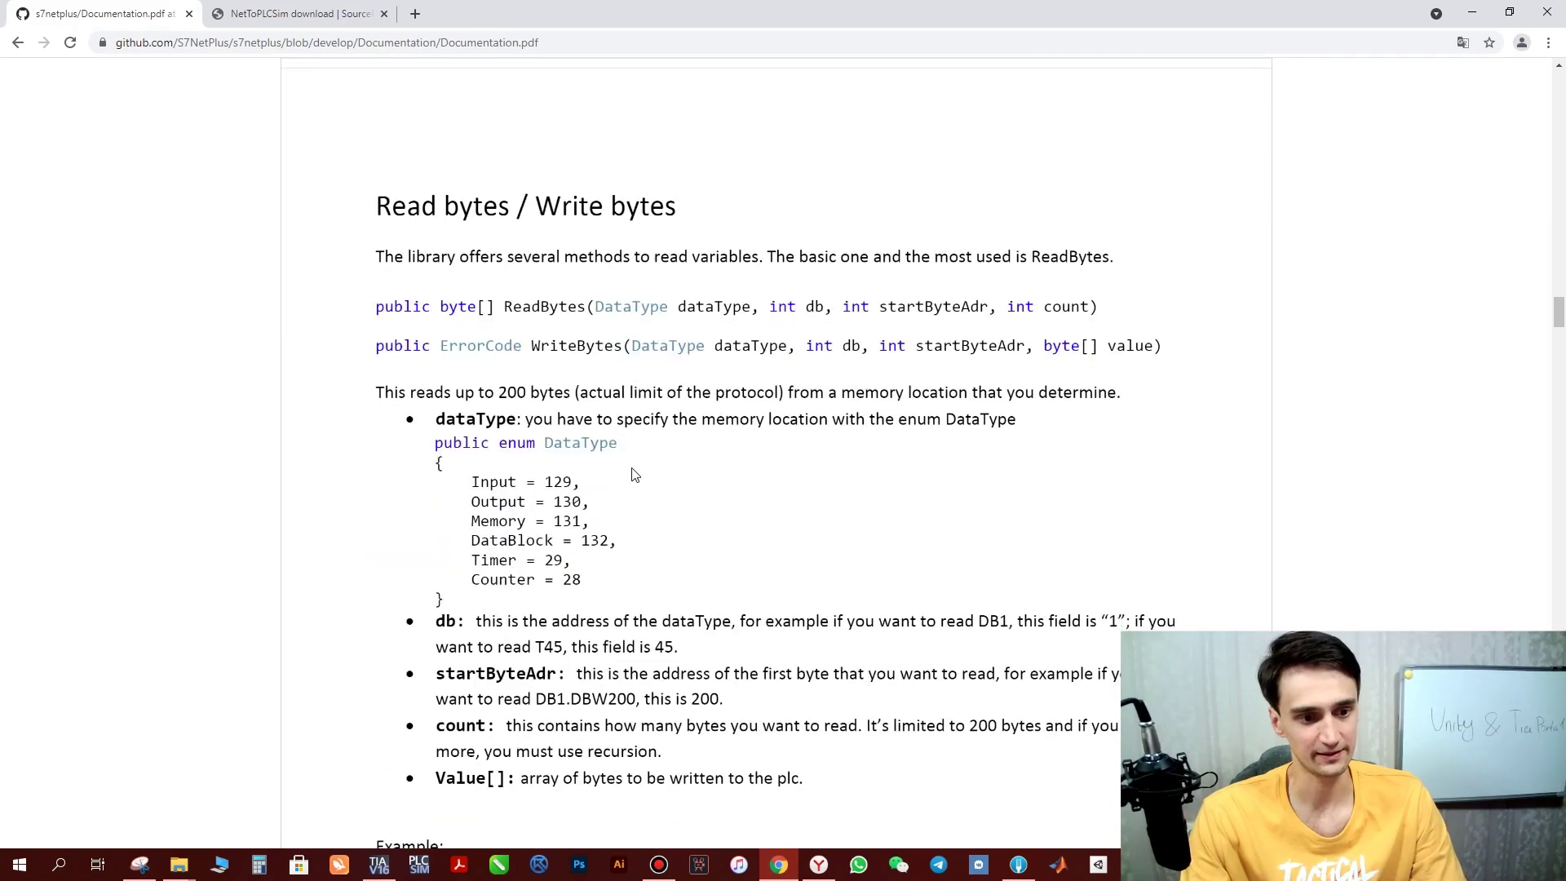
scroll(635, 474, "down", 3)
scroll(659, 464, "down", 3)
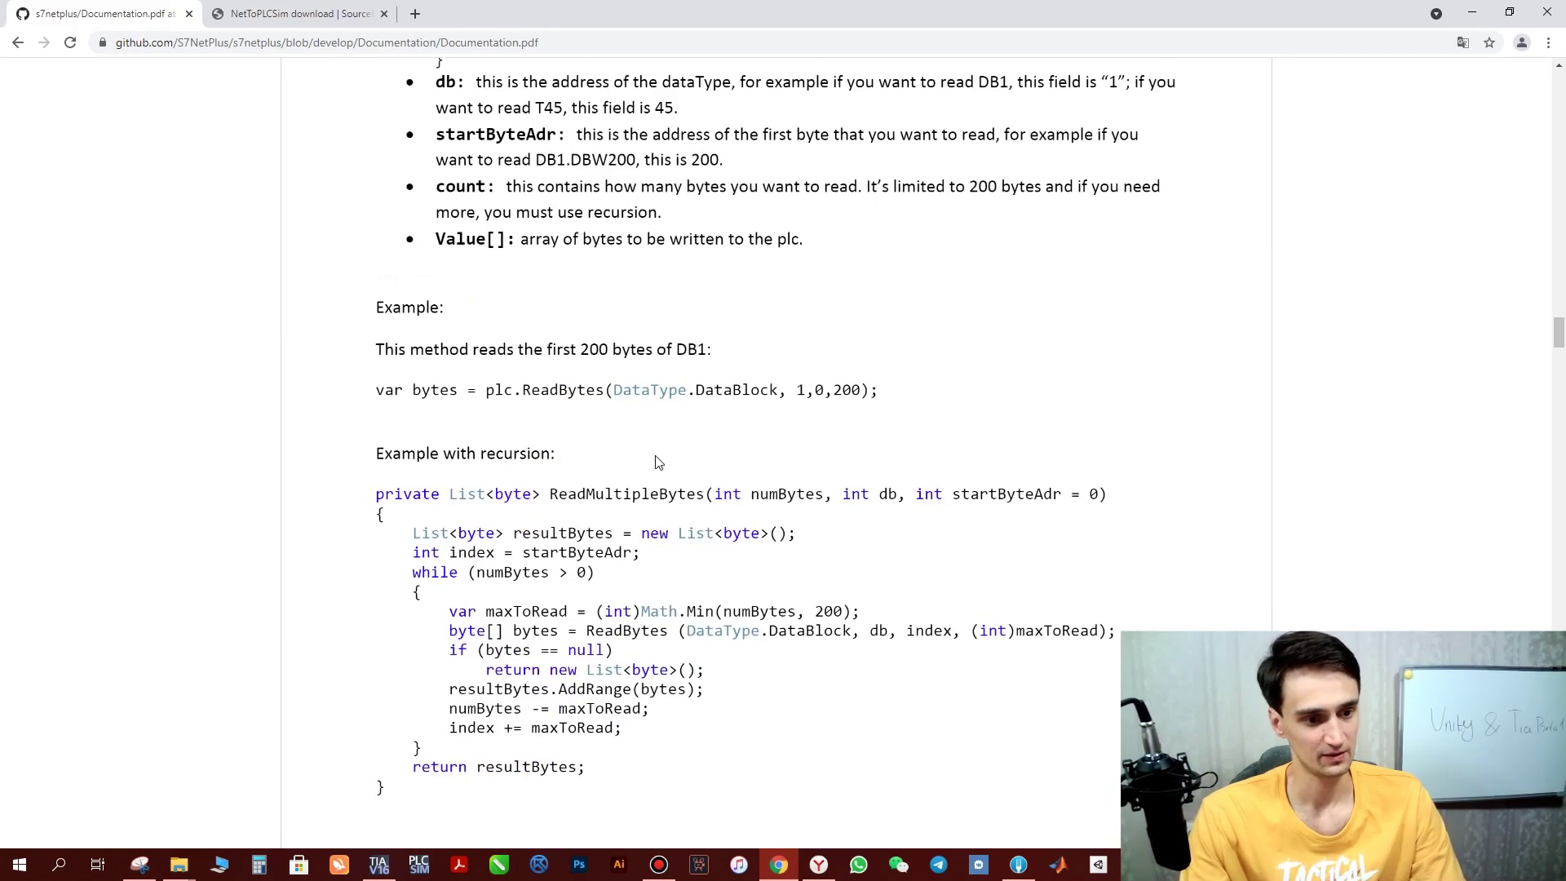
scroll(659, 462, "down", 3)
scroll(659, 462, "down", 6)
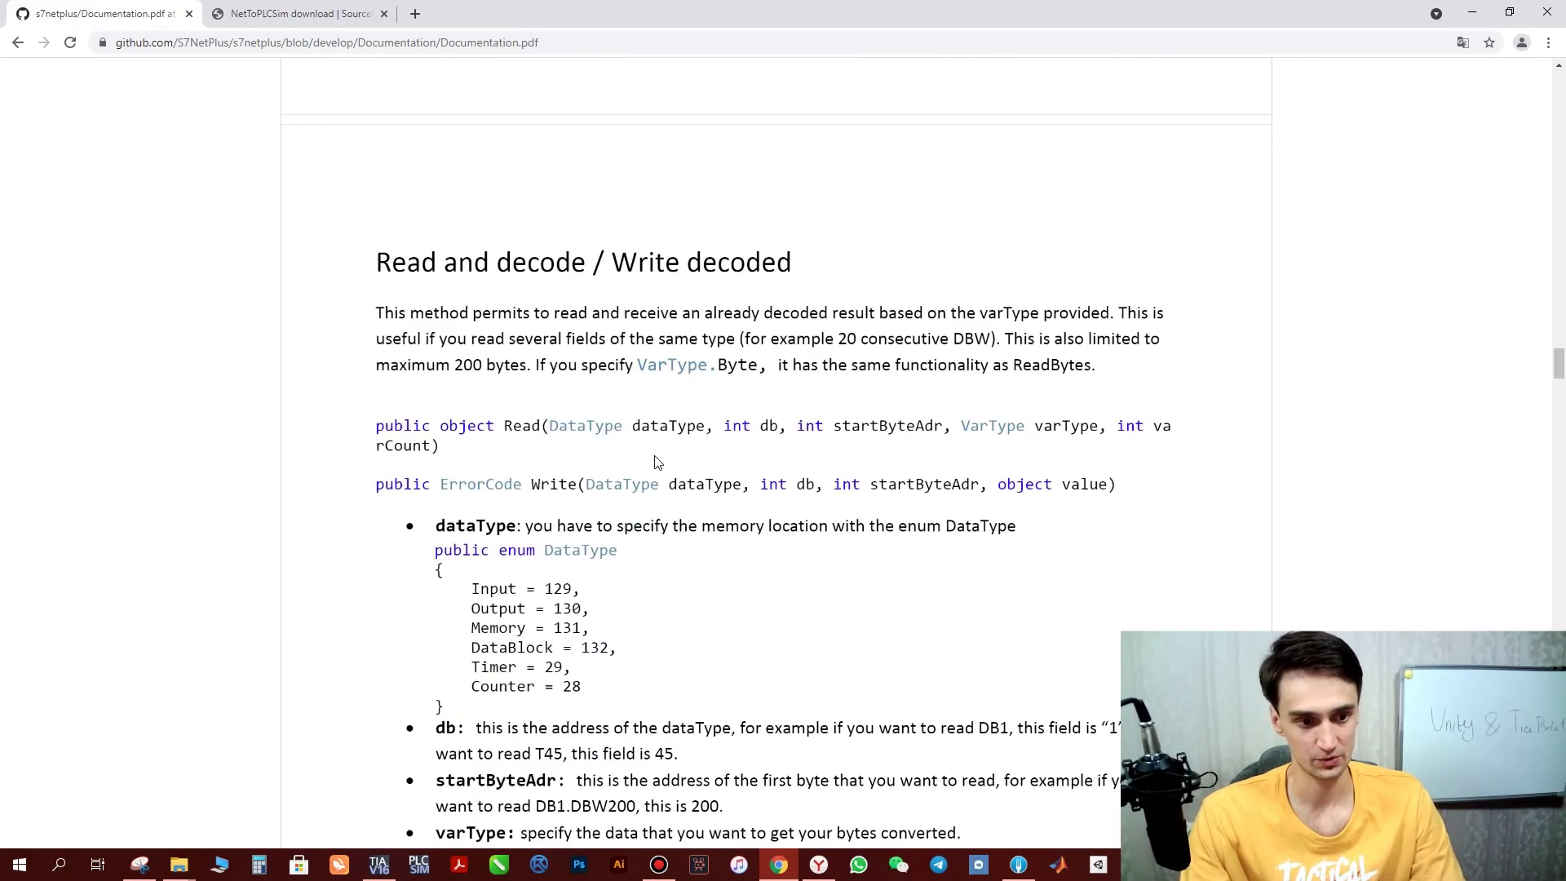
scroll(659, 463, "down", 15)
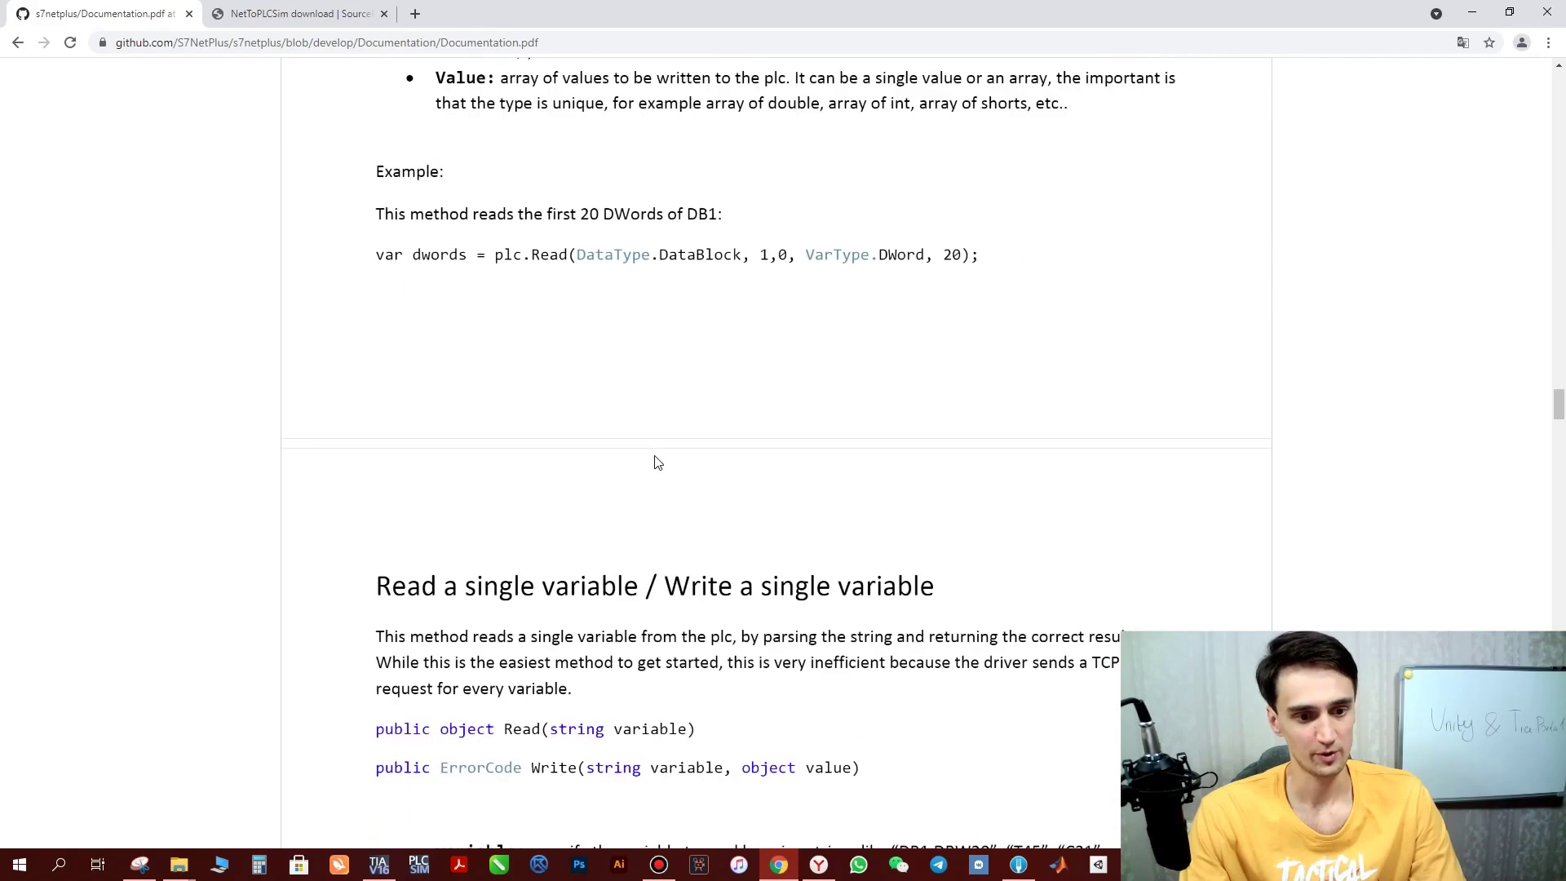
scroll(658, 462, "down", 20)
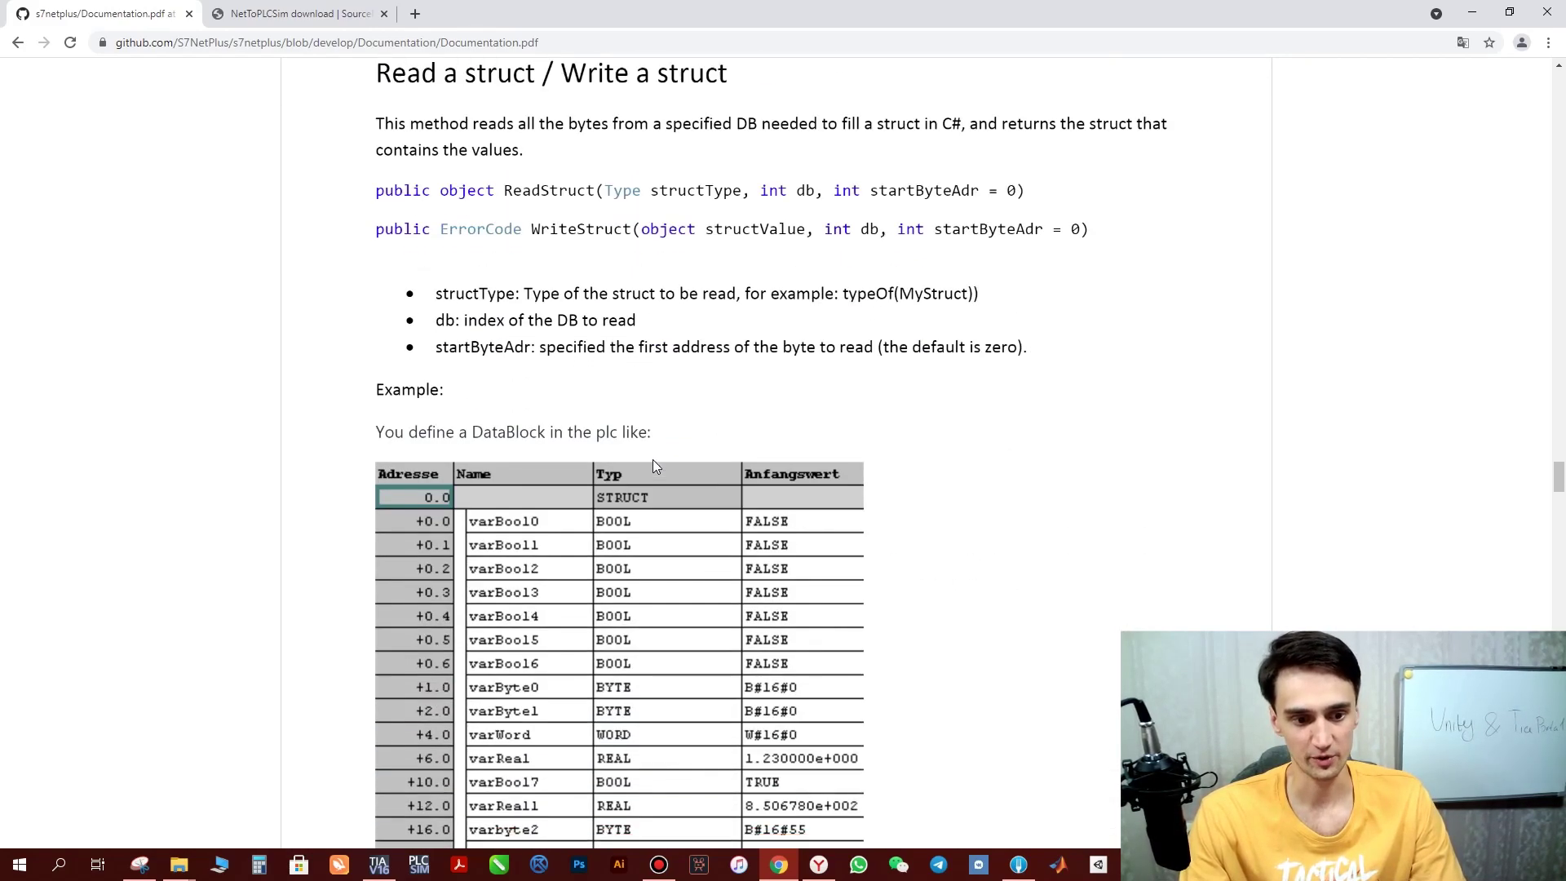
scroll(654, 465, "down", 20)
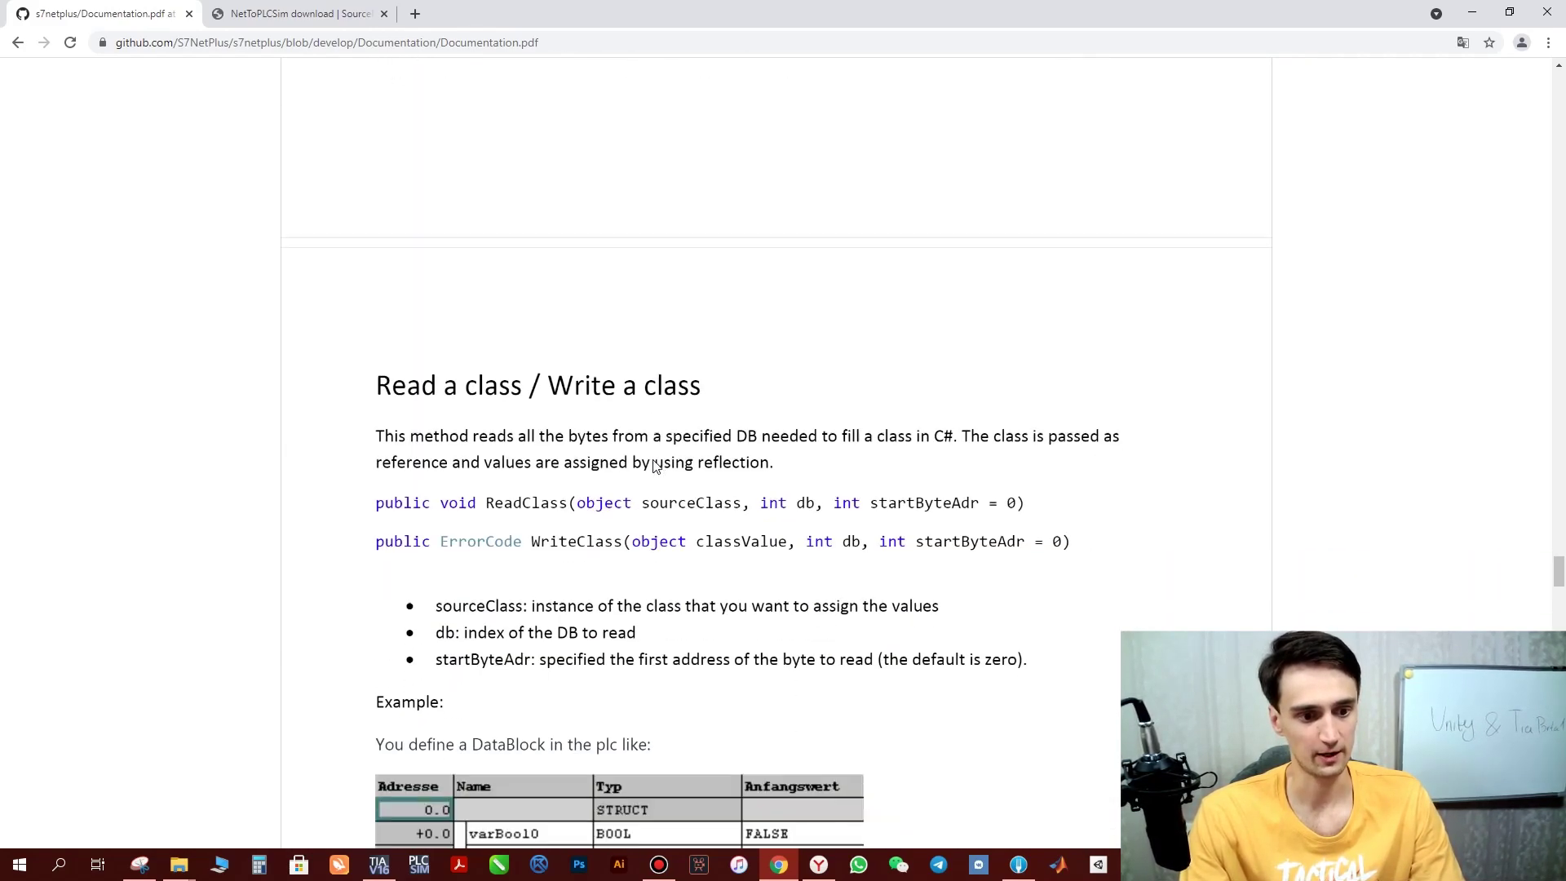
scroll(657, 463, "down", 20)
scroll(662, 452, "down", 20)
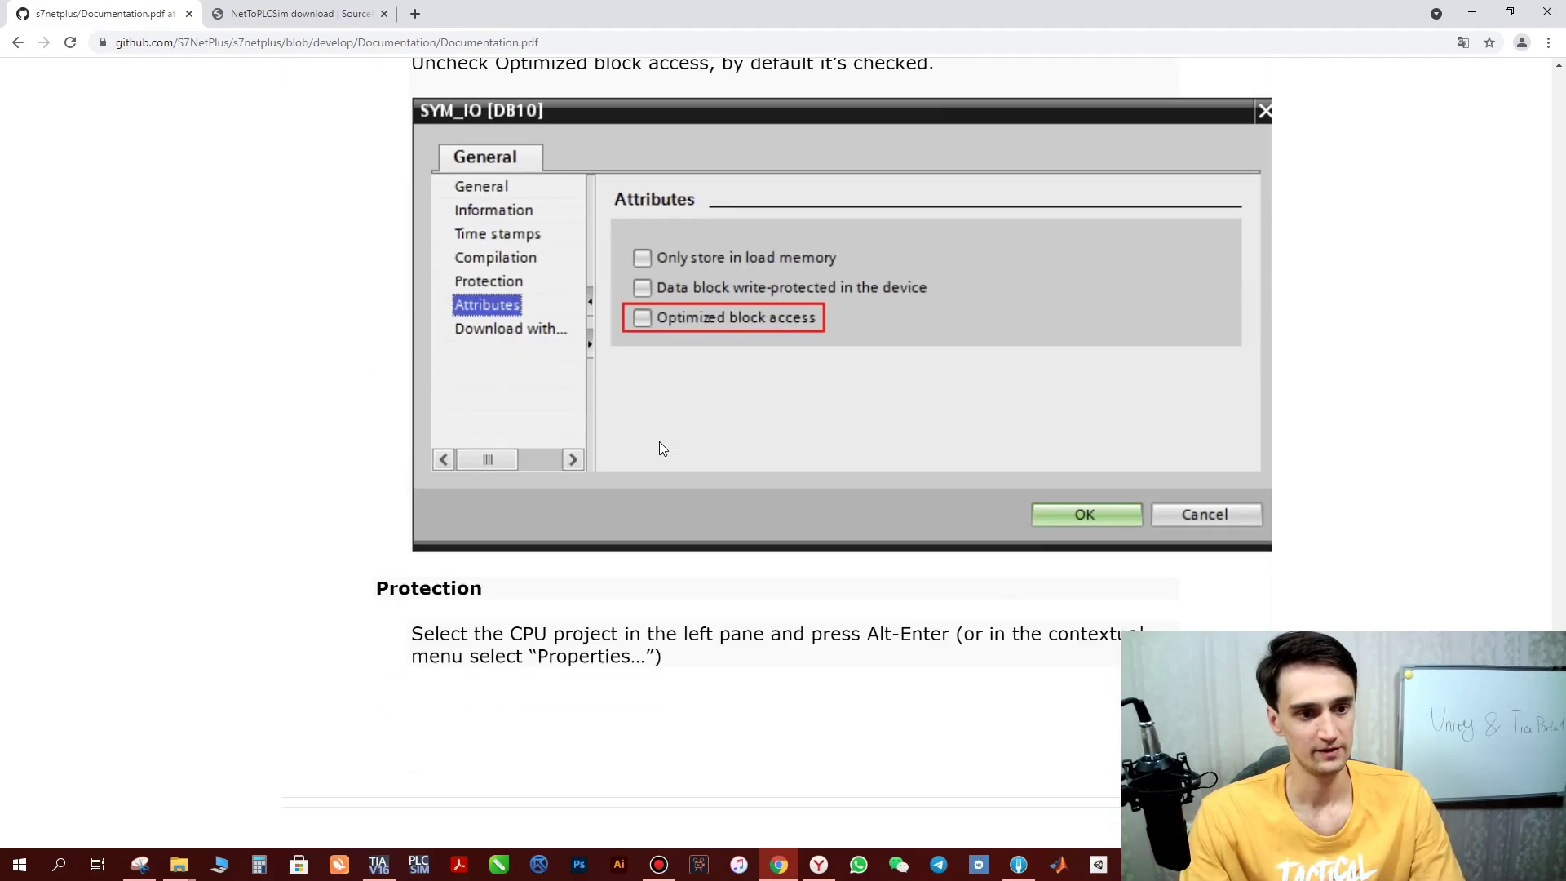
scroll(660, 448, "up", 3)
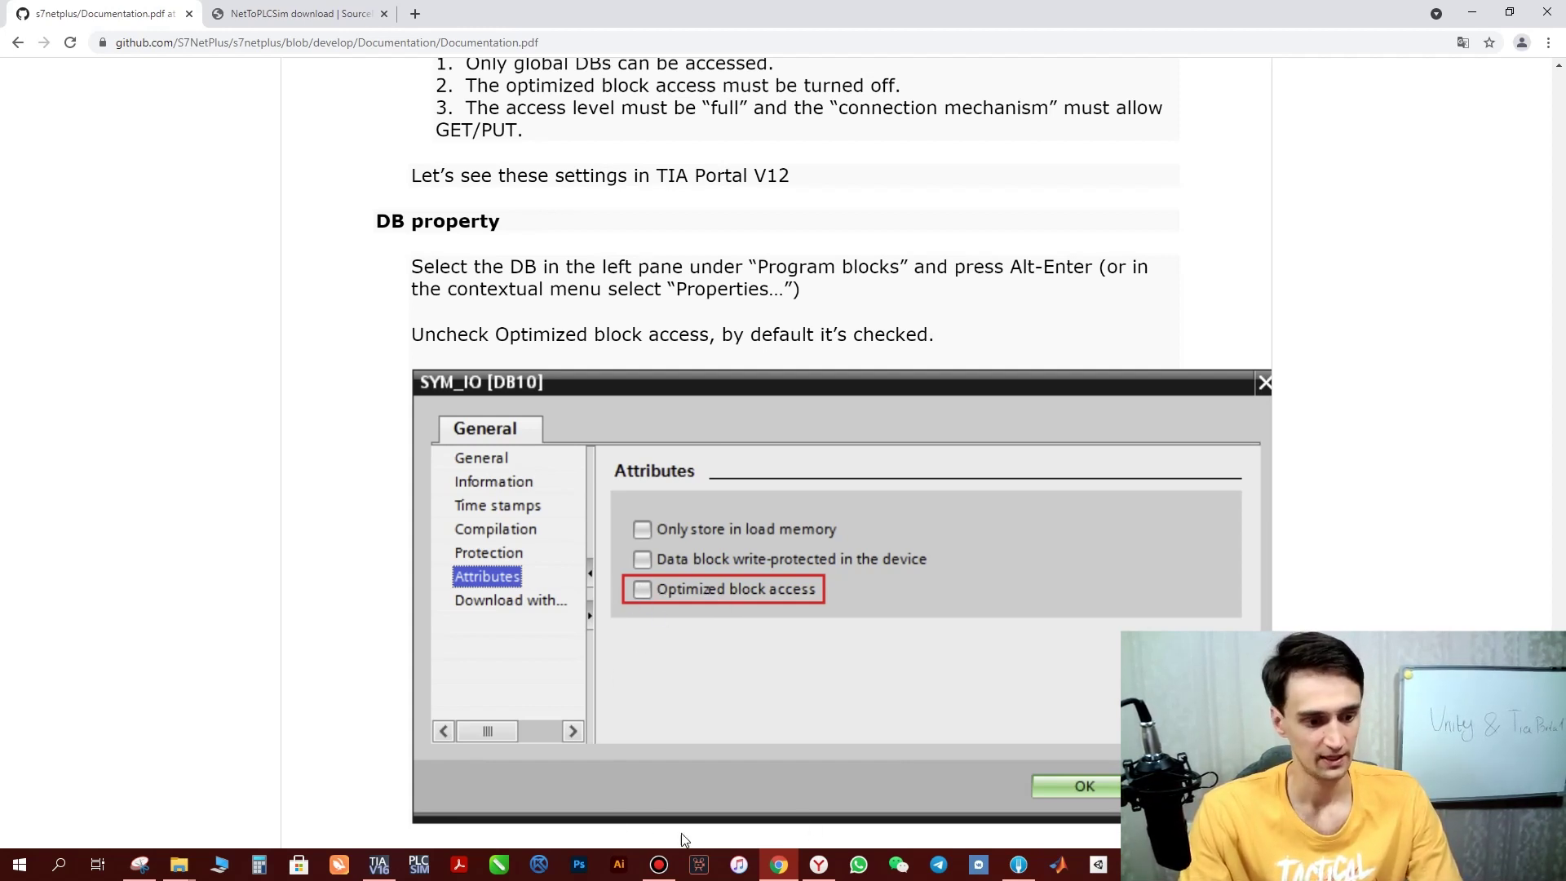
Confirm DataBlock1's properties leave Optimized block access unchecked and close them with OK
left_click(382, 861)
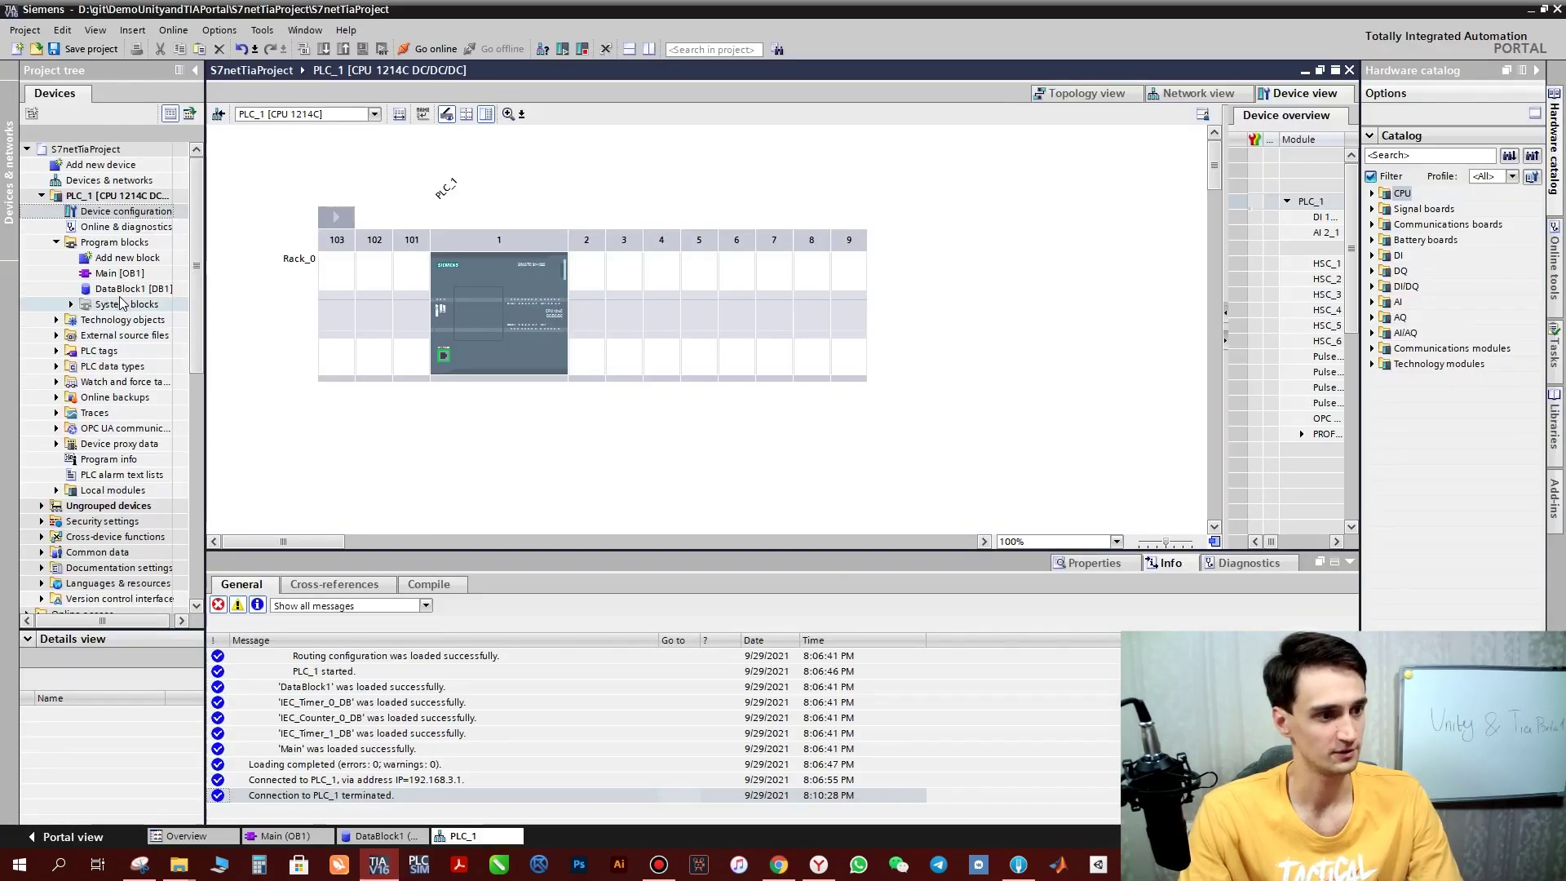
right_click(121, 292)
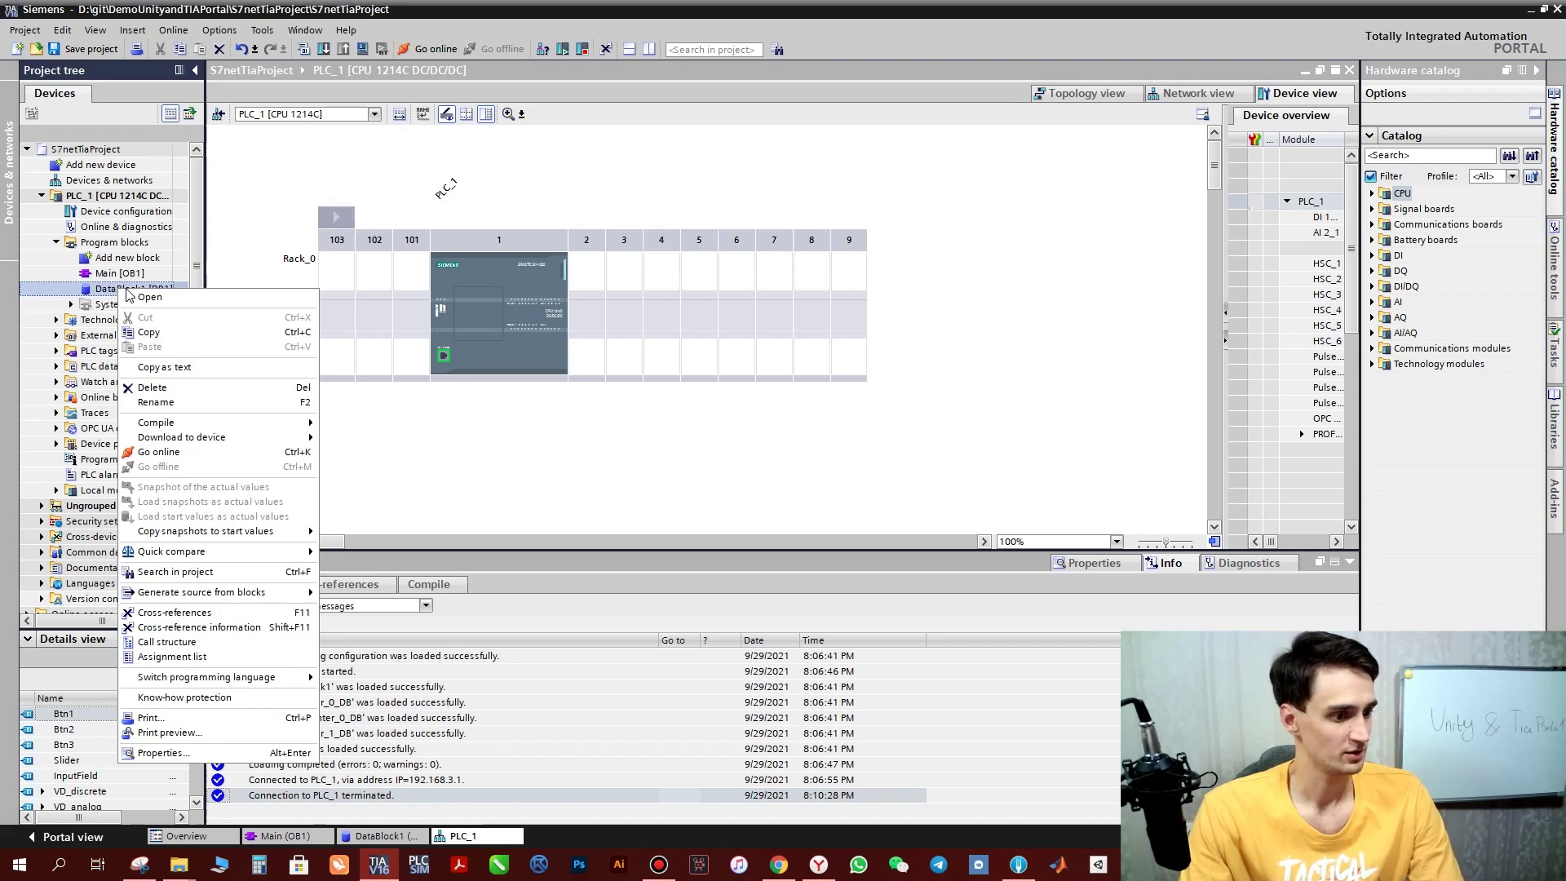
left_click(178, 755)
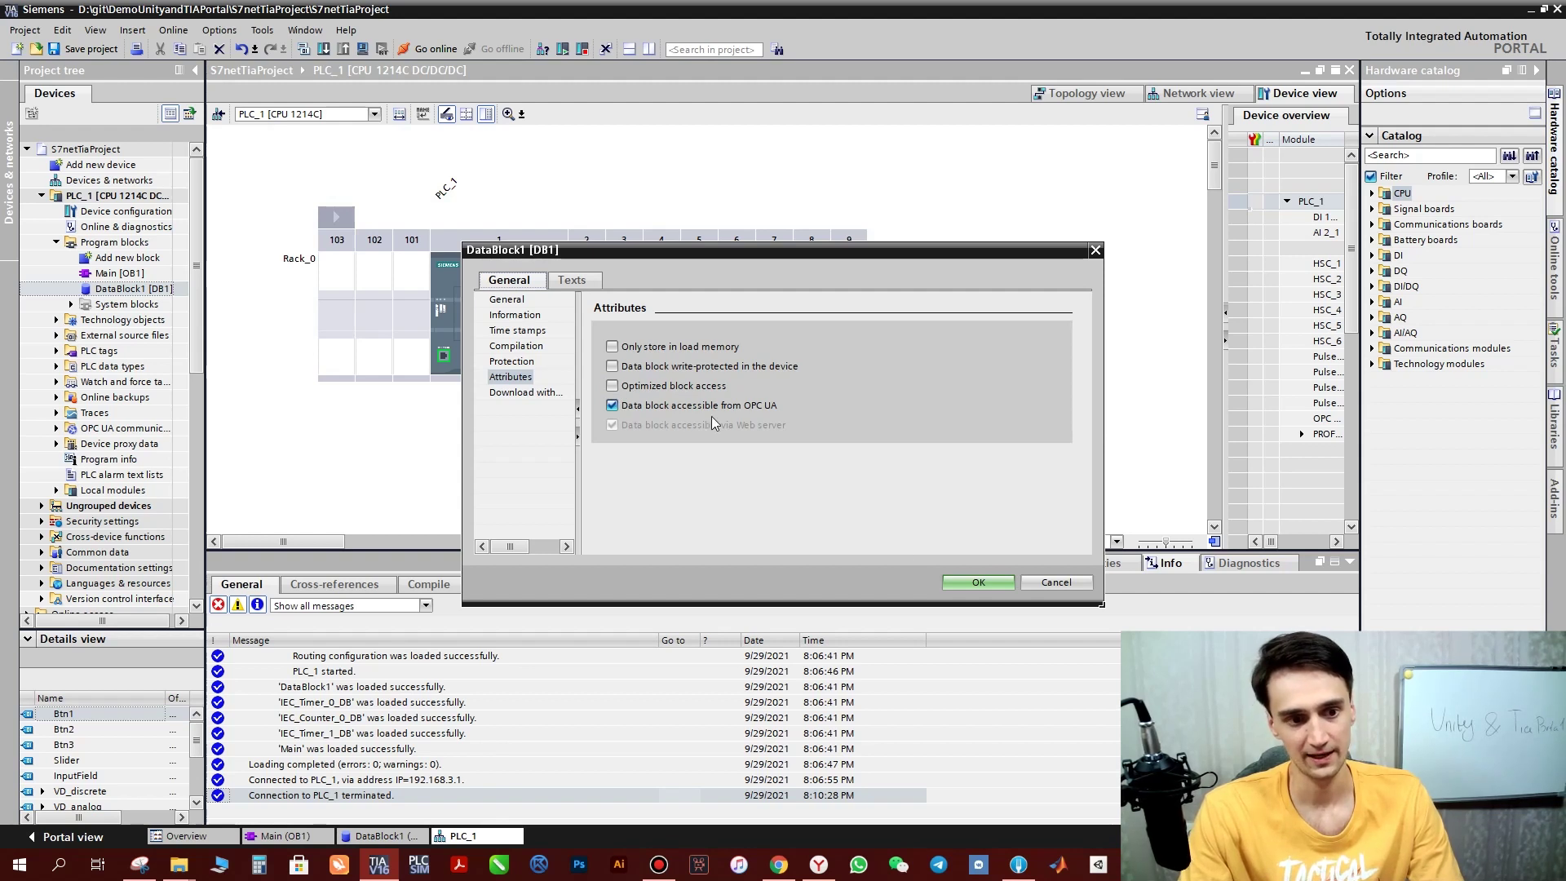
left_click(994, 583)
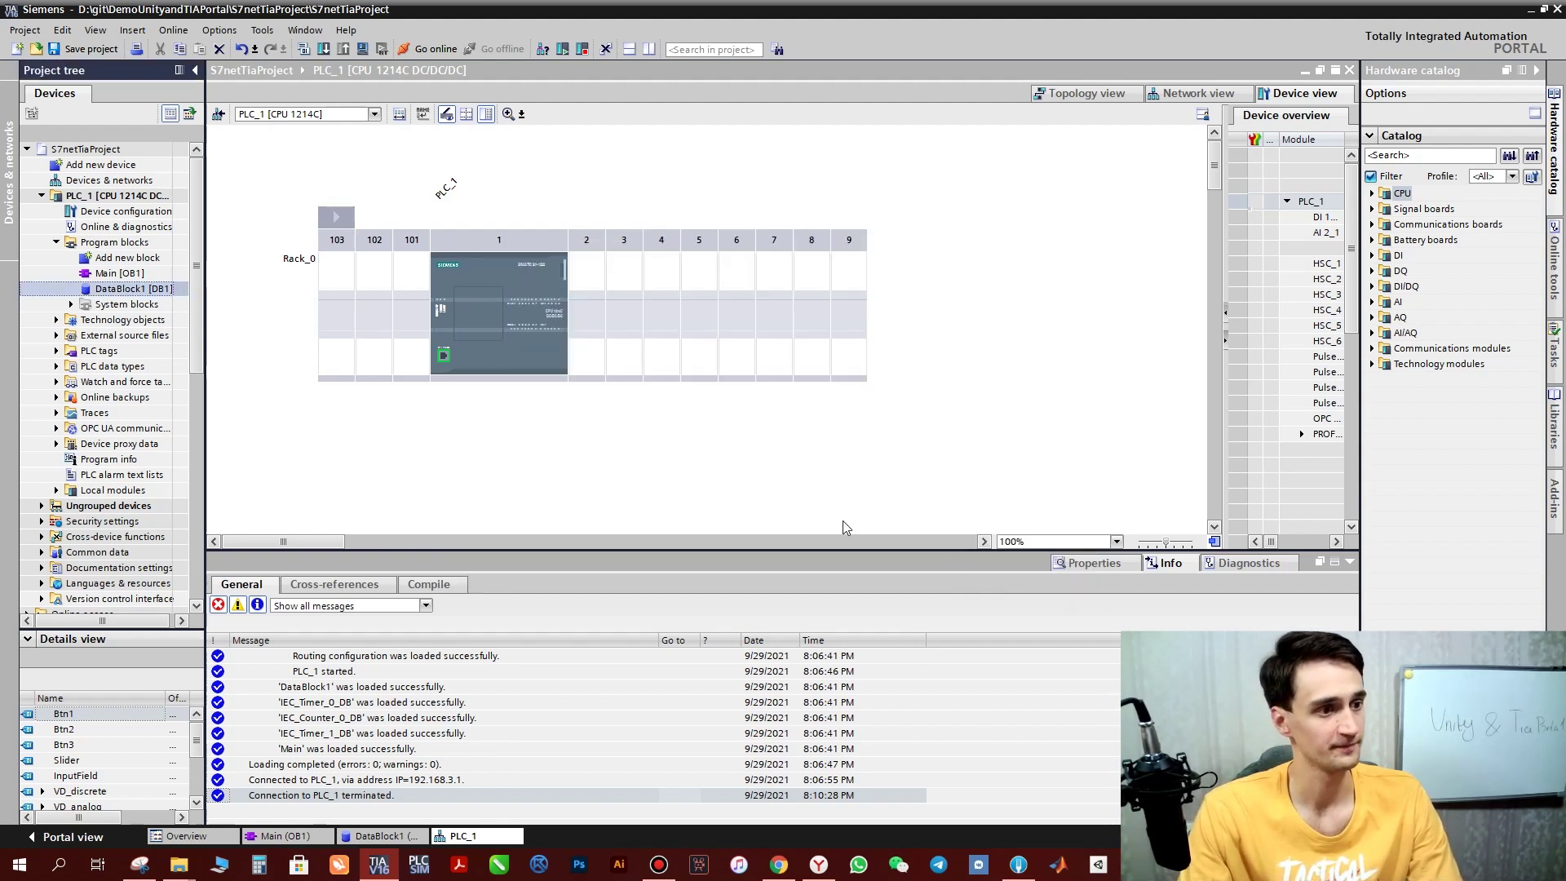
left_click(779, 864)
Scroll the PDF to the Protection figure showing Full access and permitted PUT/GET communication
scroll(795, 598, "down", 10)
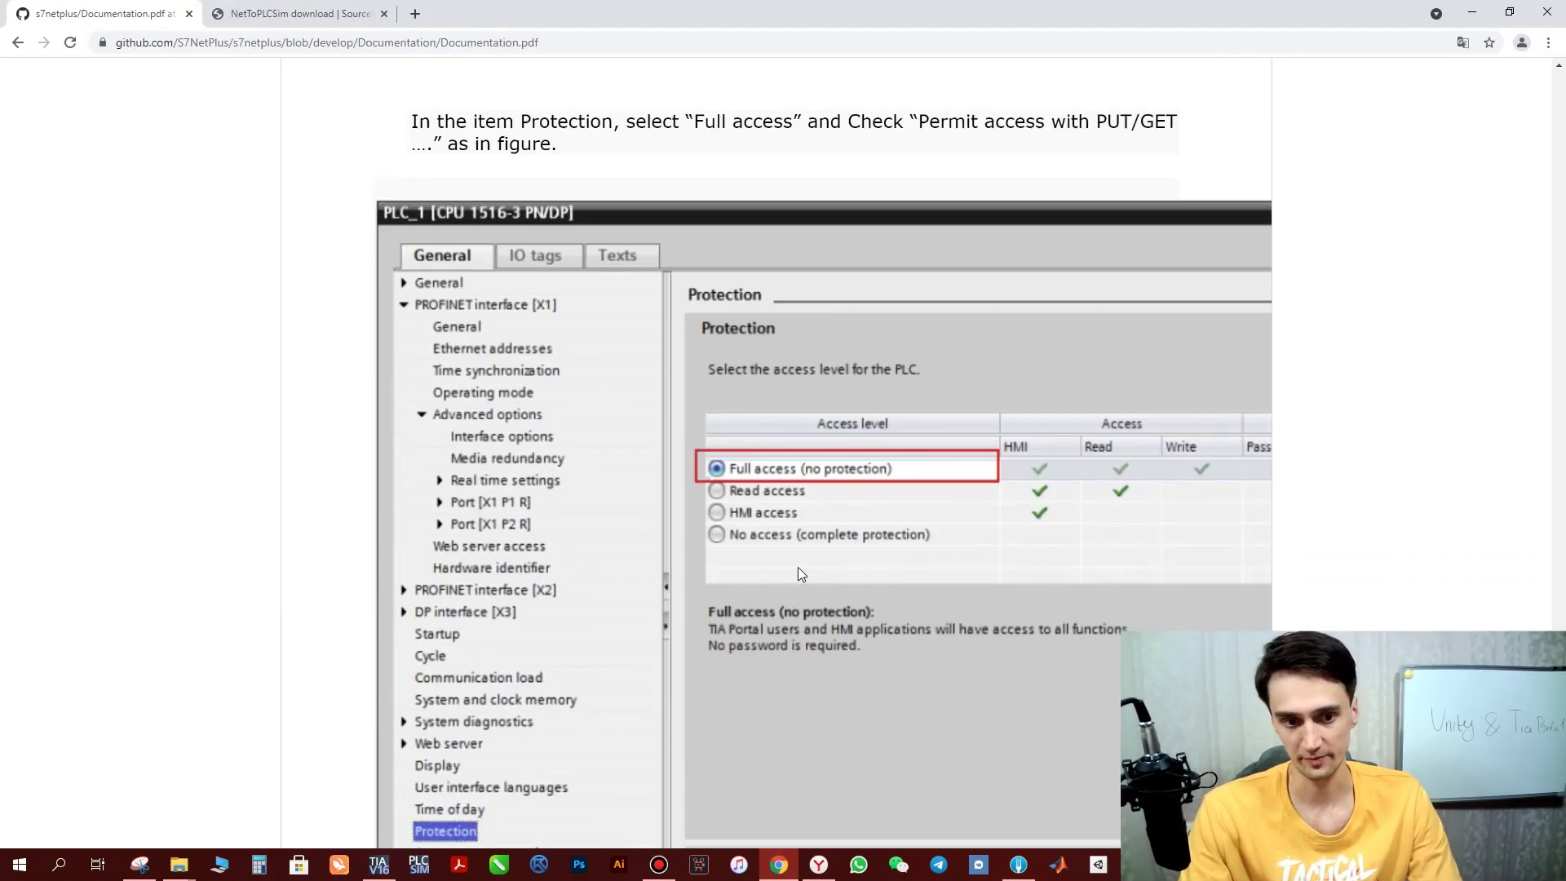
scroll(798, 565, "down", 3)
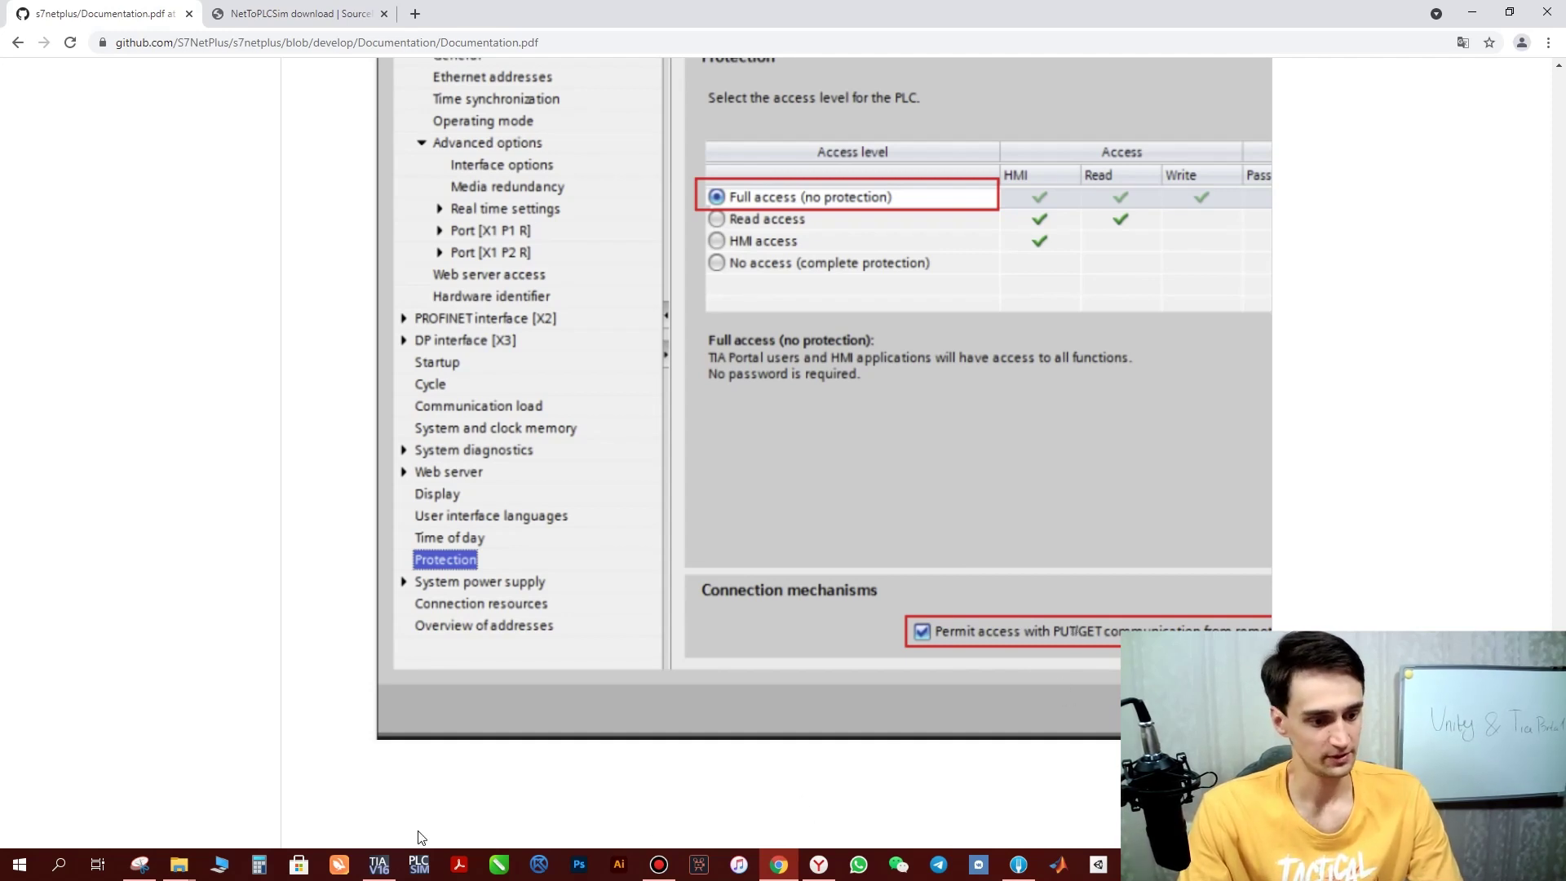
Give PLC_1 full access with PUT/GET permitted and view its PROFINET IP 192.168.3.1
left_click(377, 864)
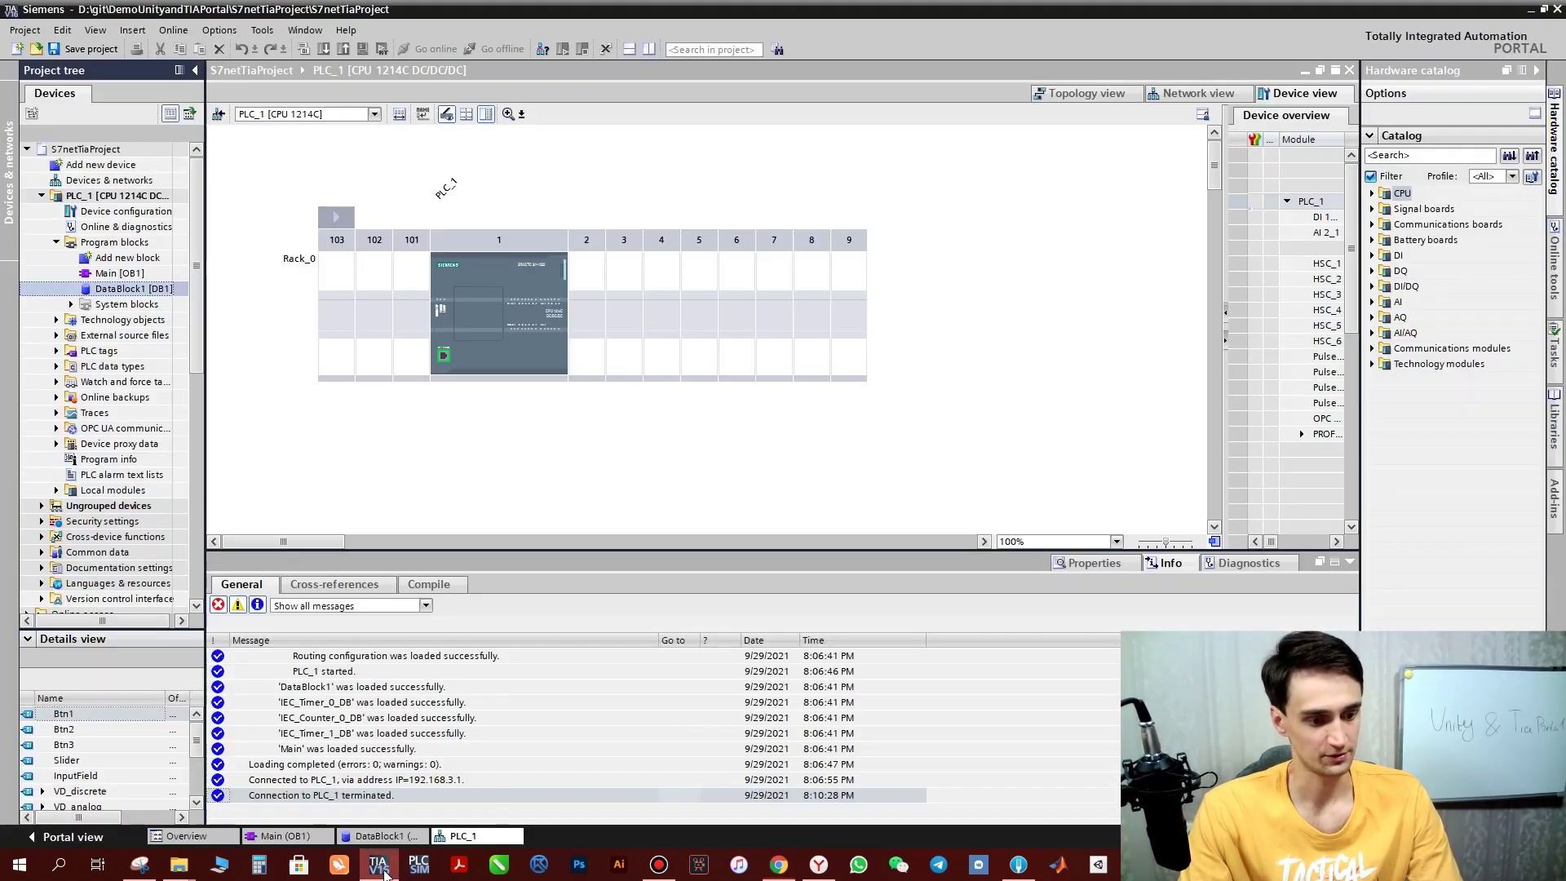
left_click(532, 357)
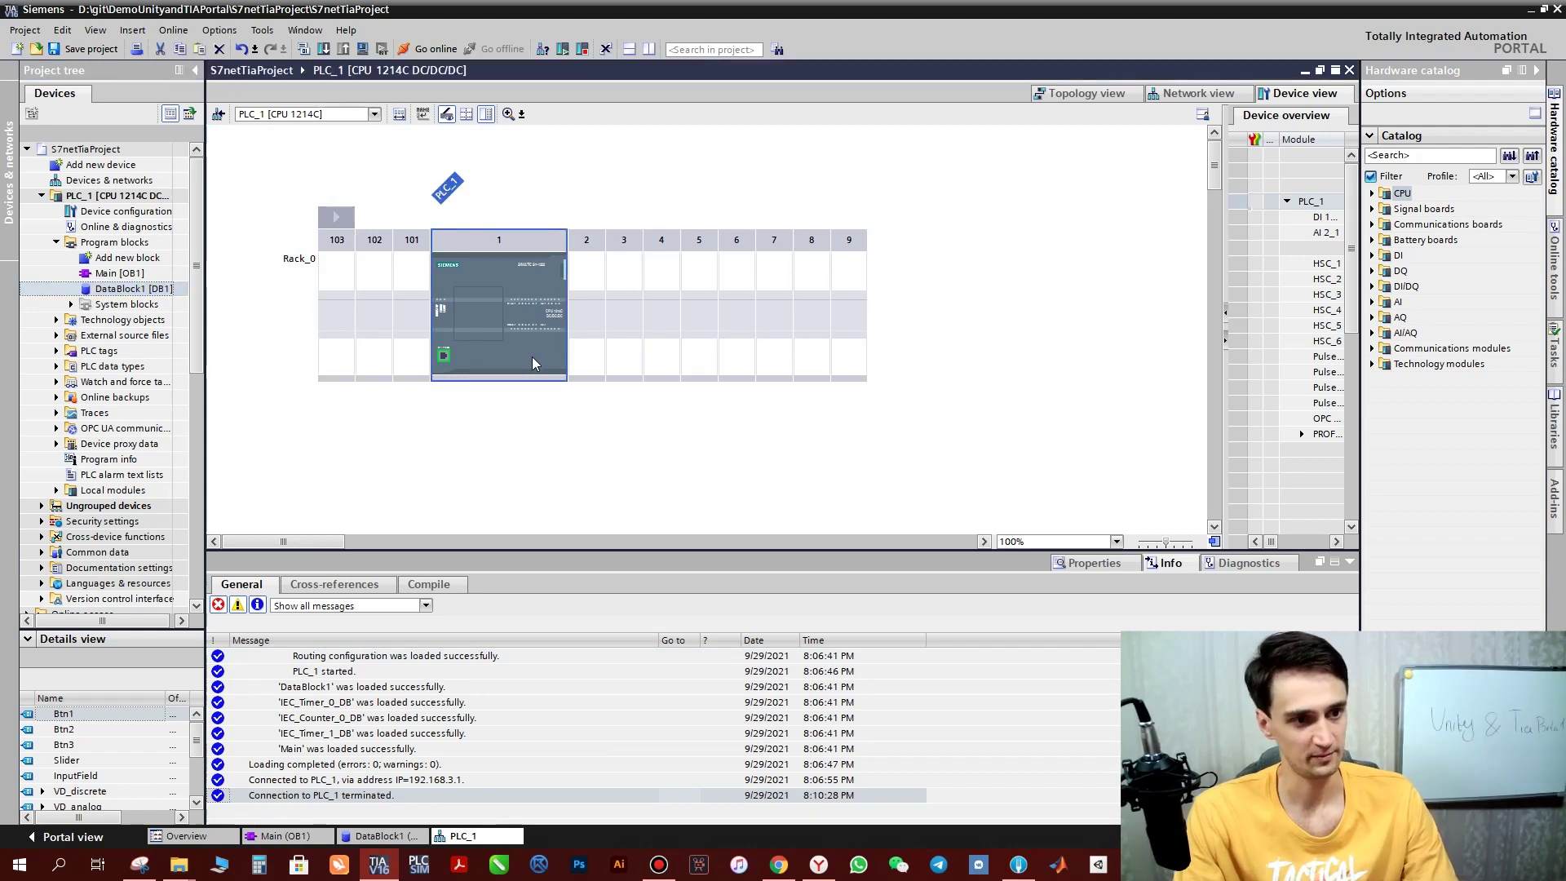
right_click(531, 360)
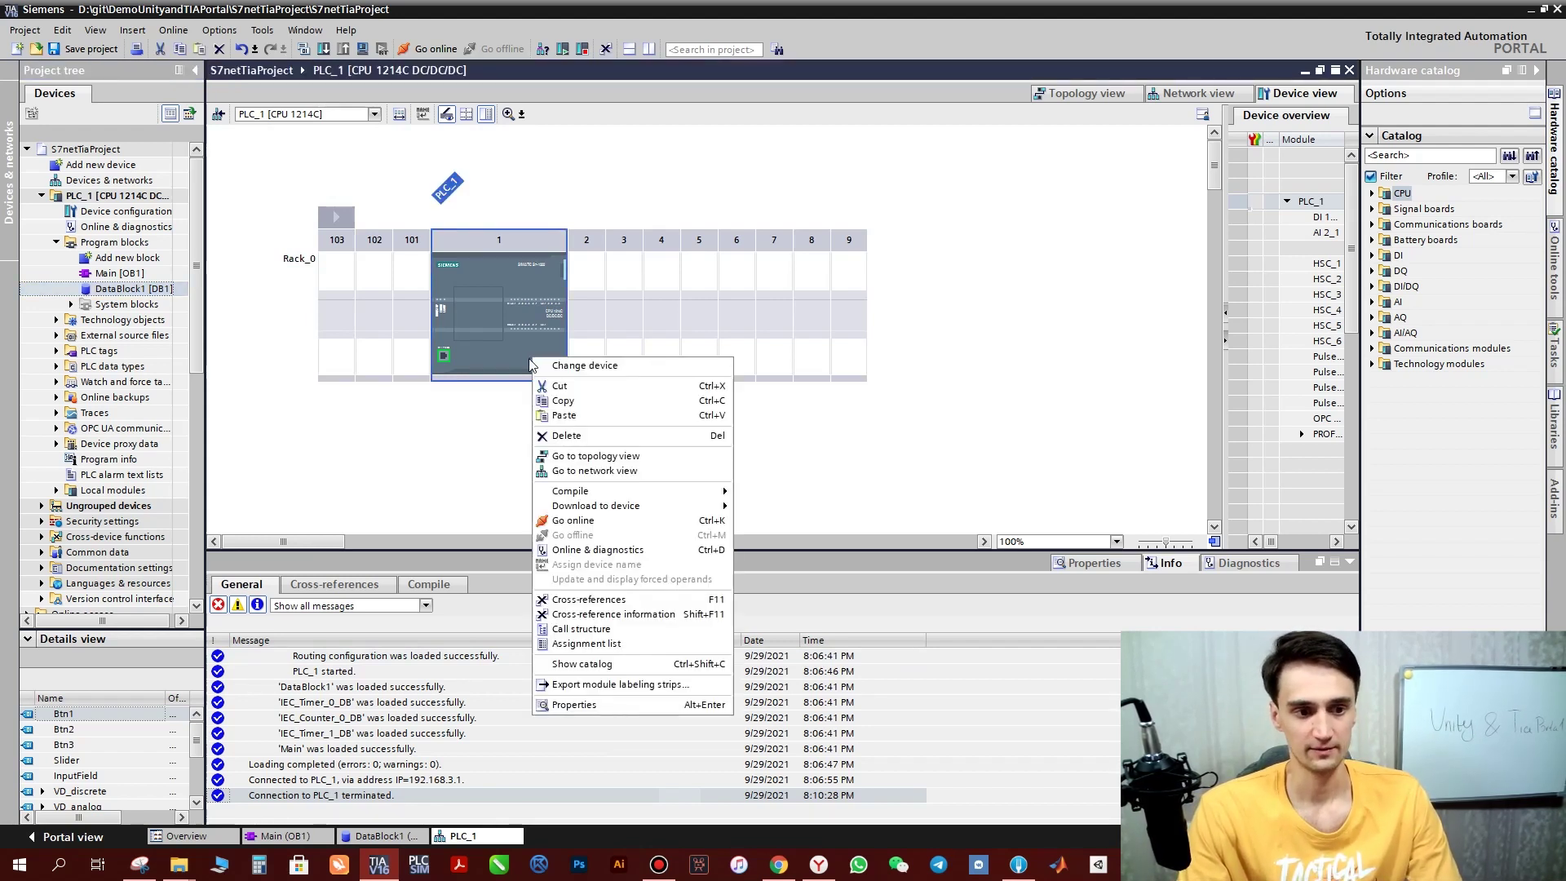
left_click(574, 705)
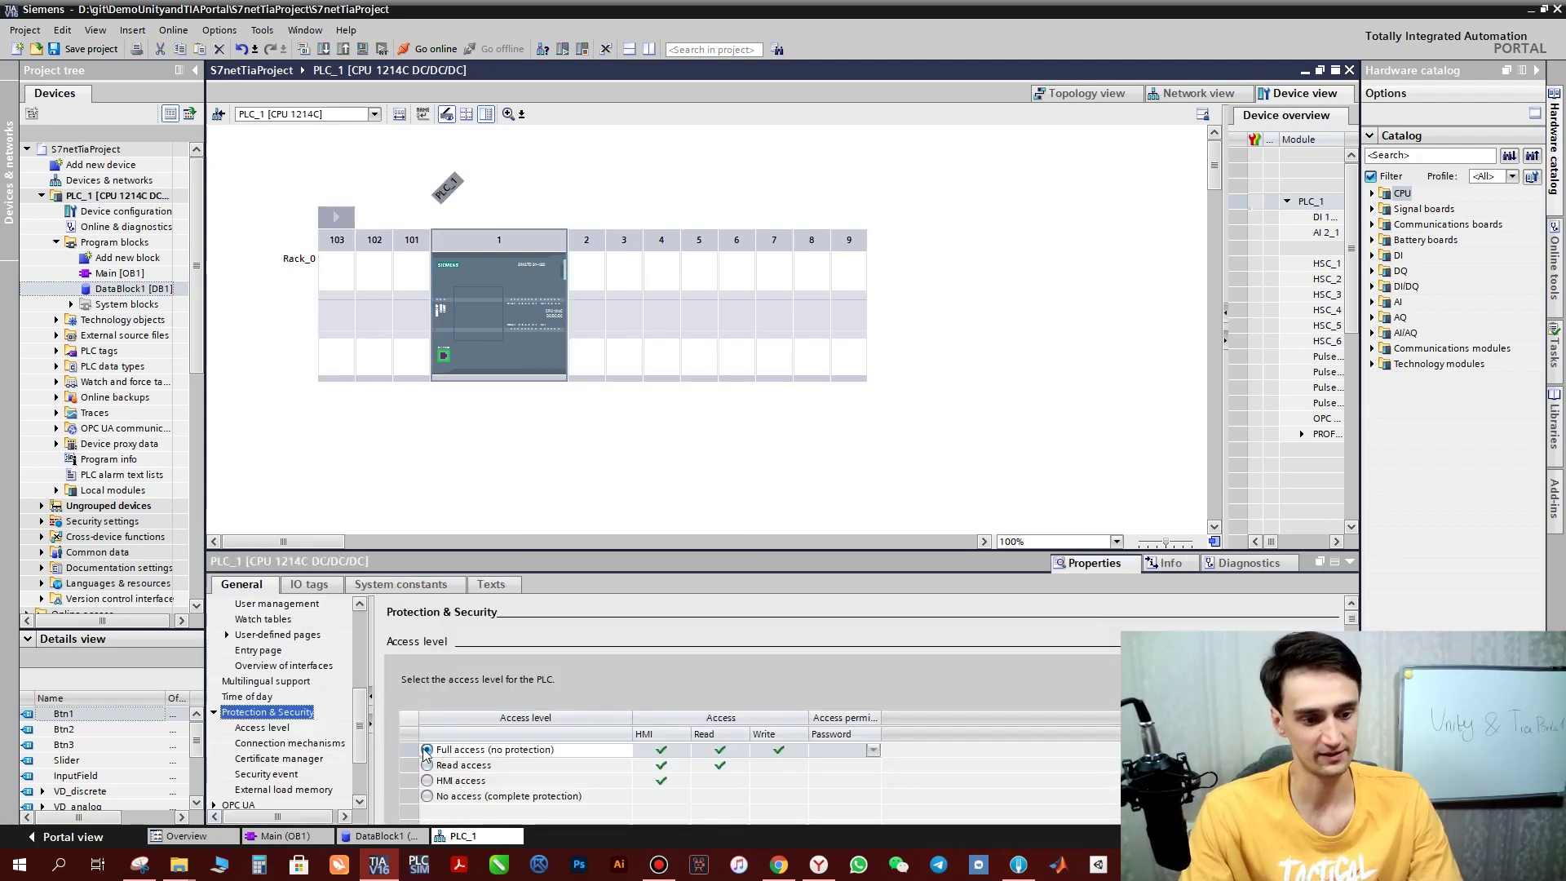
scroll(674, 678, "down", 10)
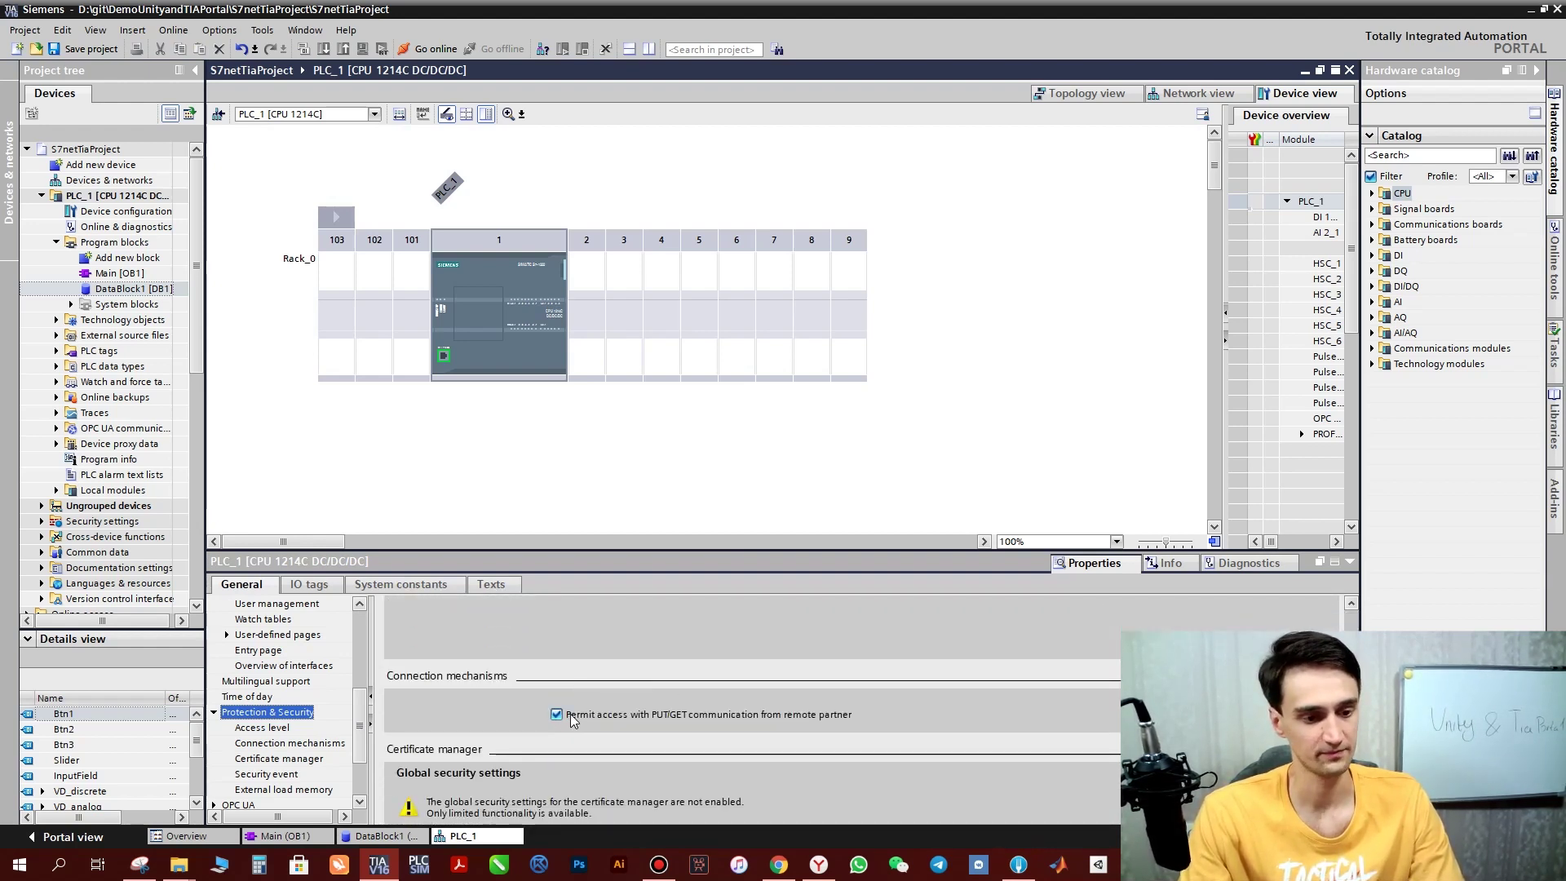
left_click(500, 441)
left_click(447, 359)
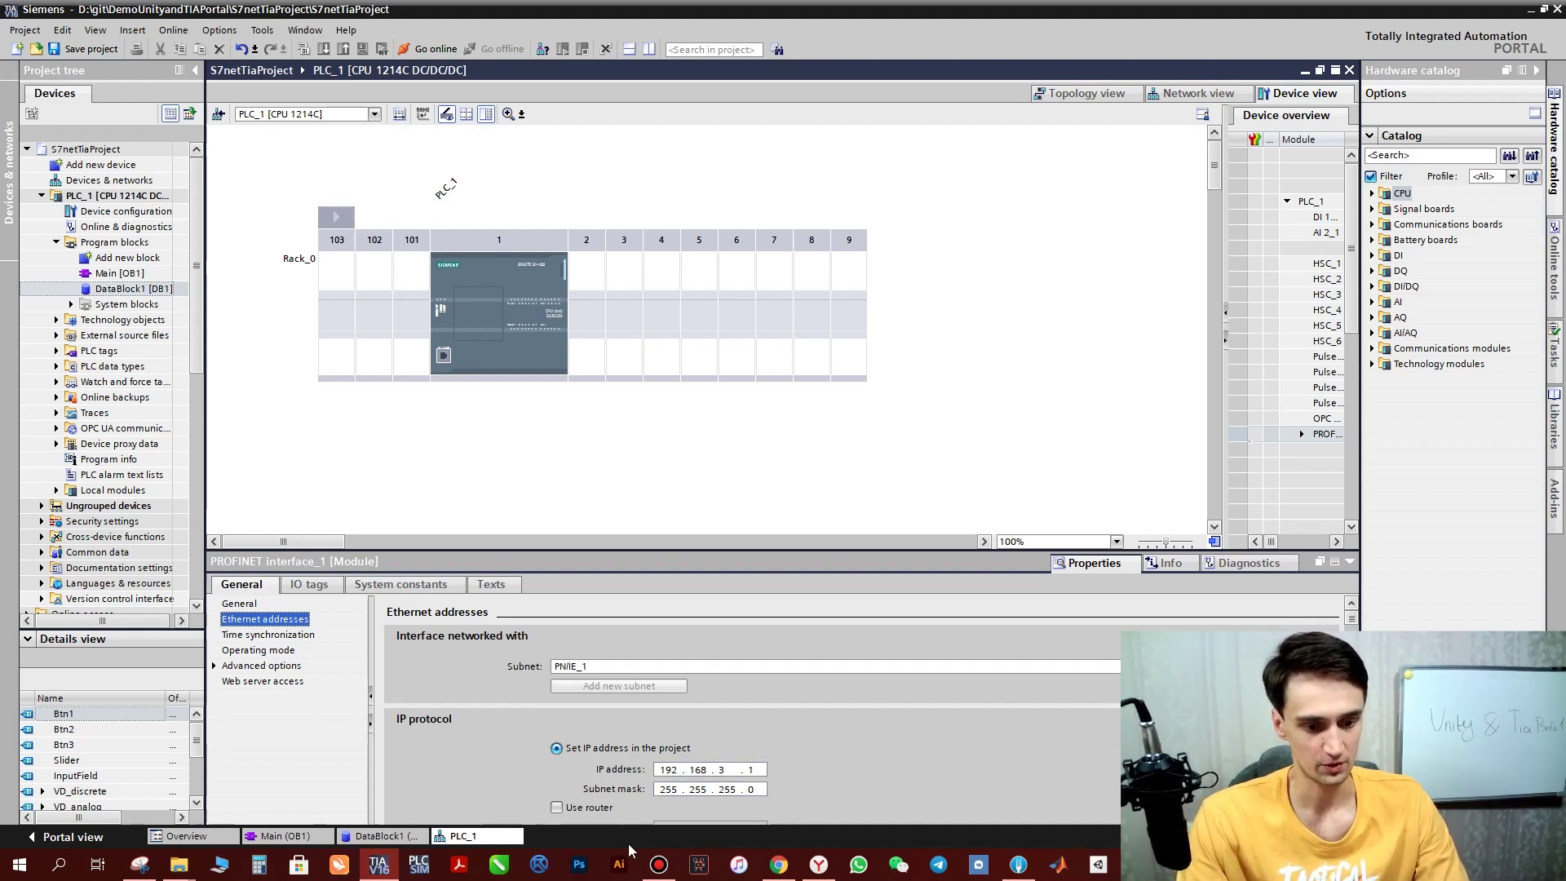
Review the NetToPLCSim SourceForge page, then minimize the browser and return to Unity
left_click(776, 868)
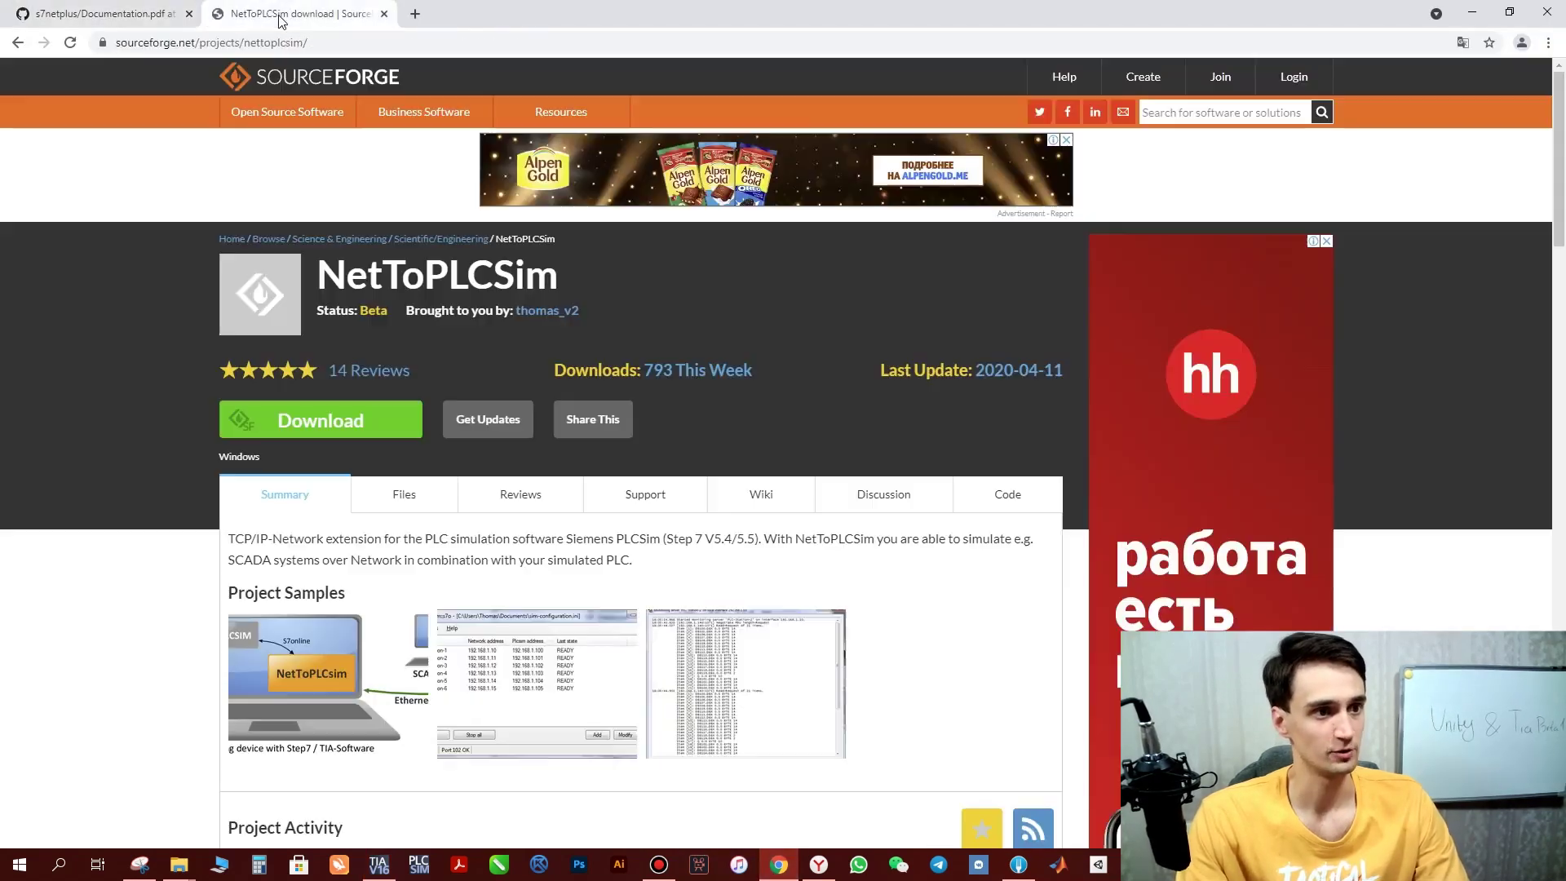
left_click(269, 14)
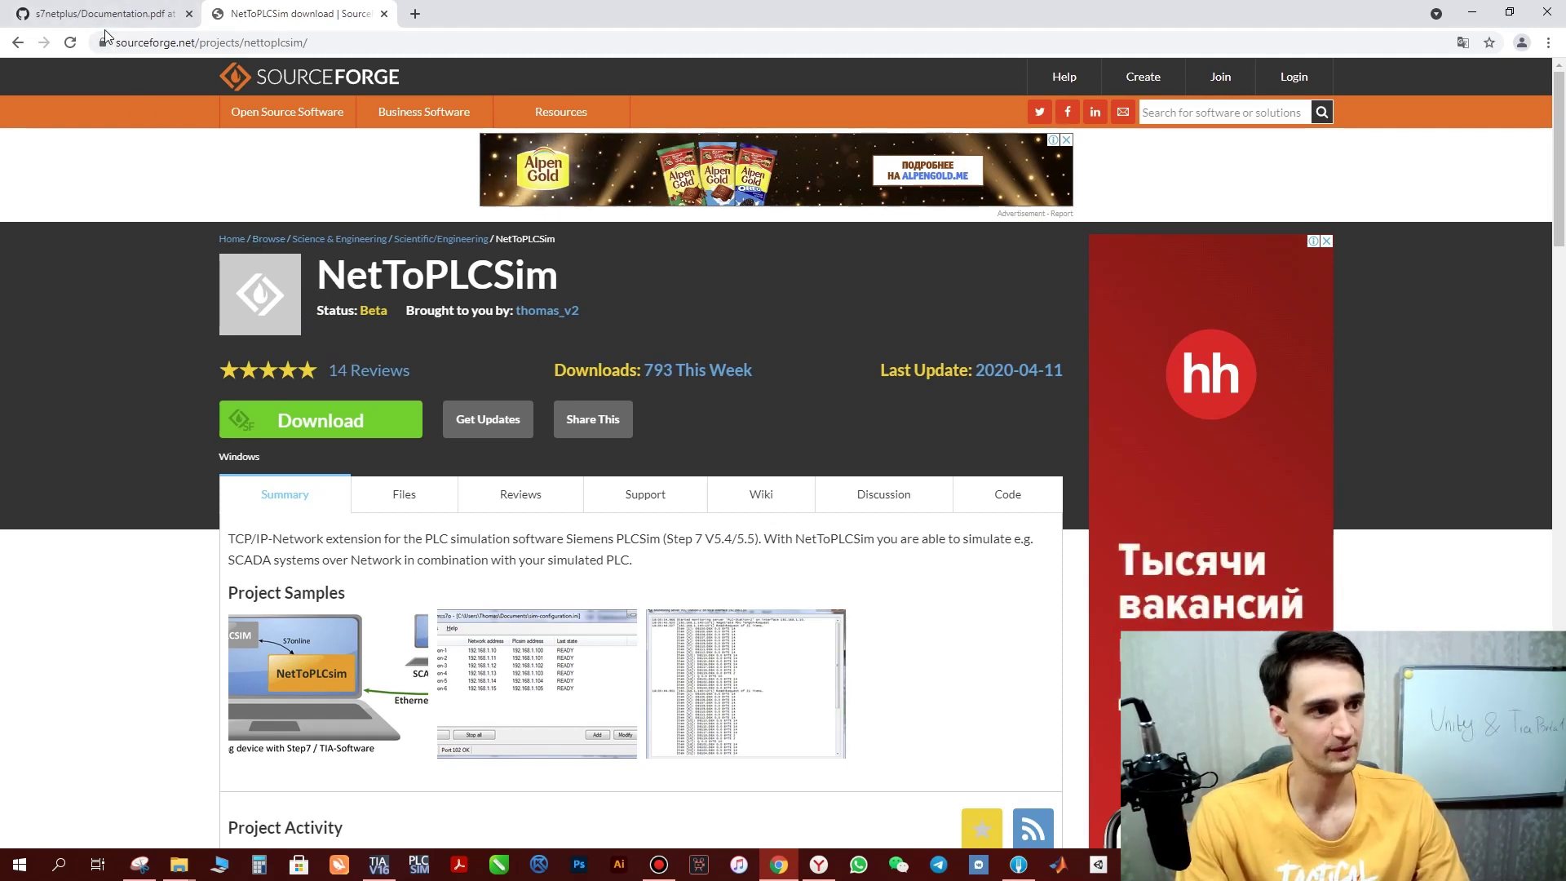
left_click(1472, 16)
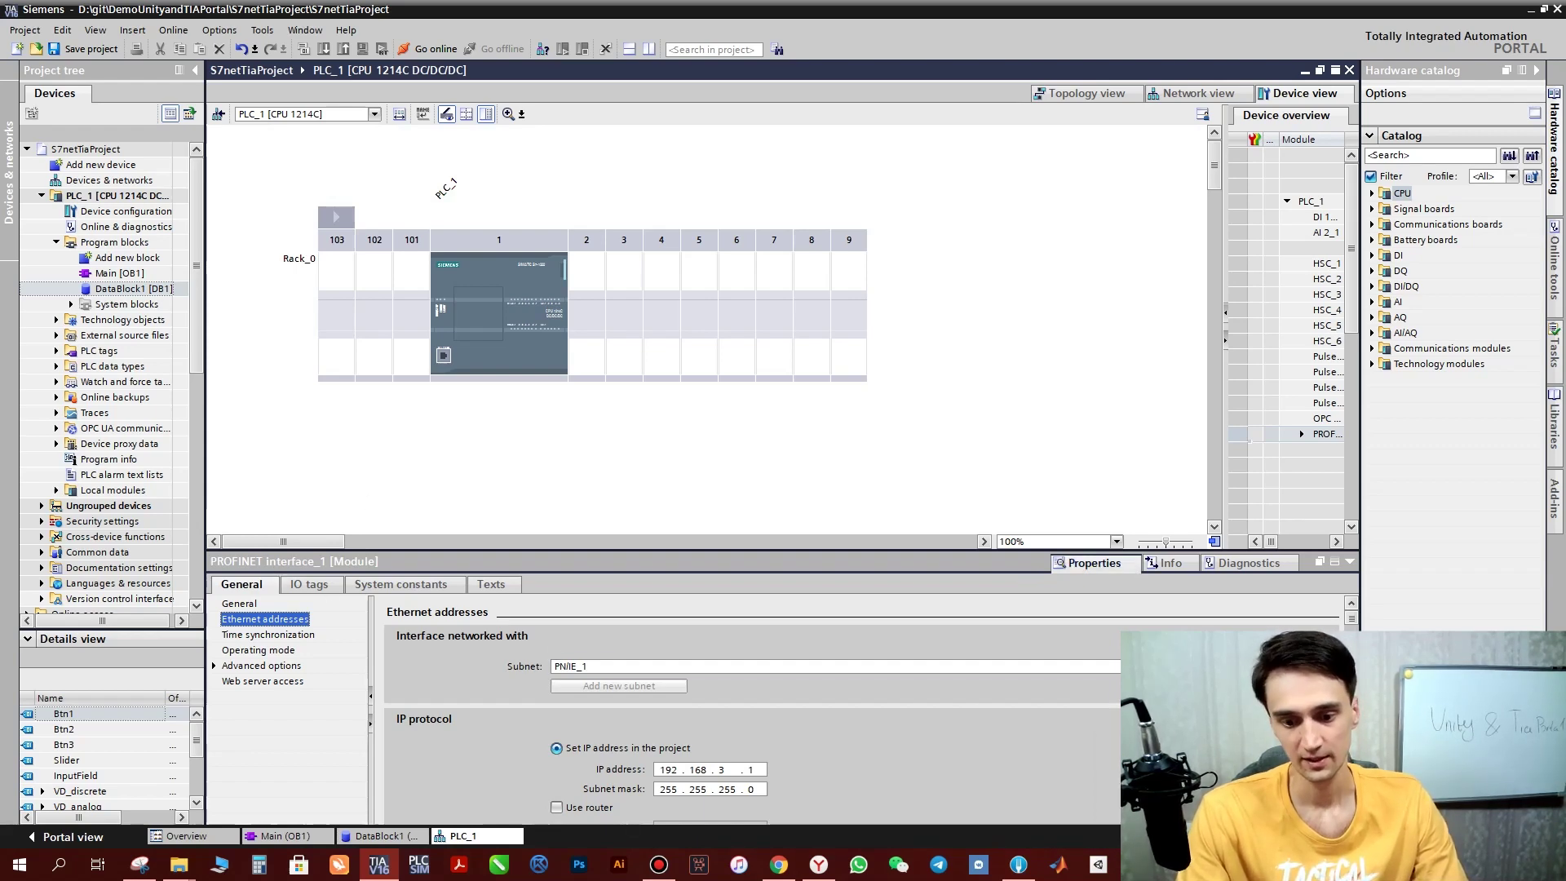
key("alt+Tab")
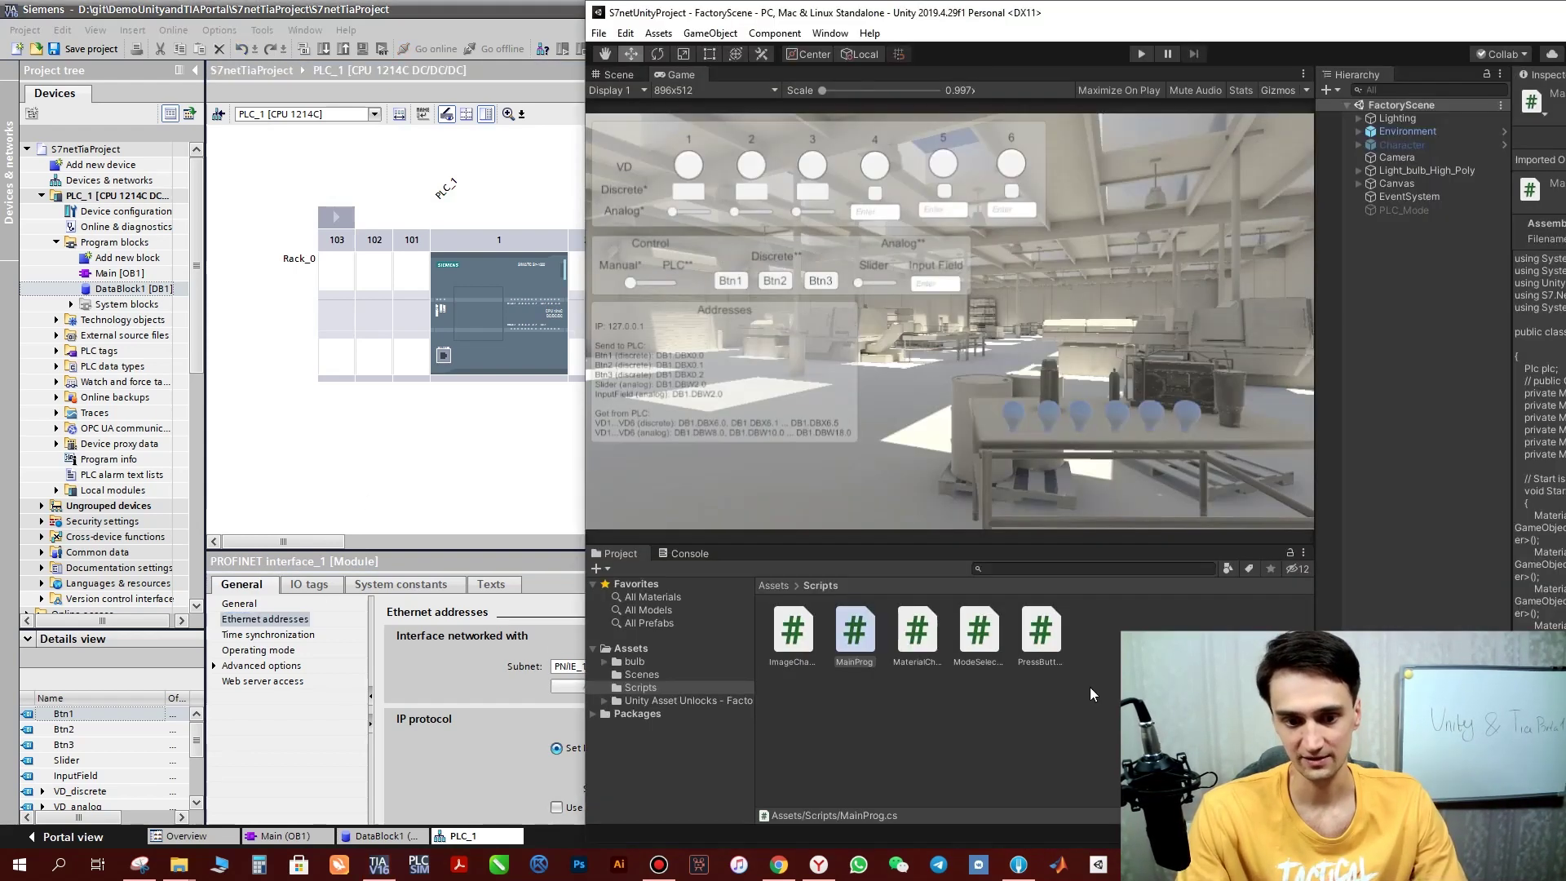
left_click(631, 648)
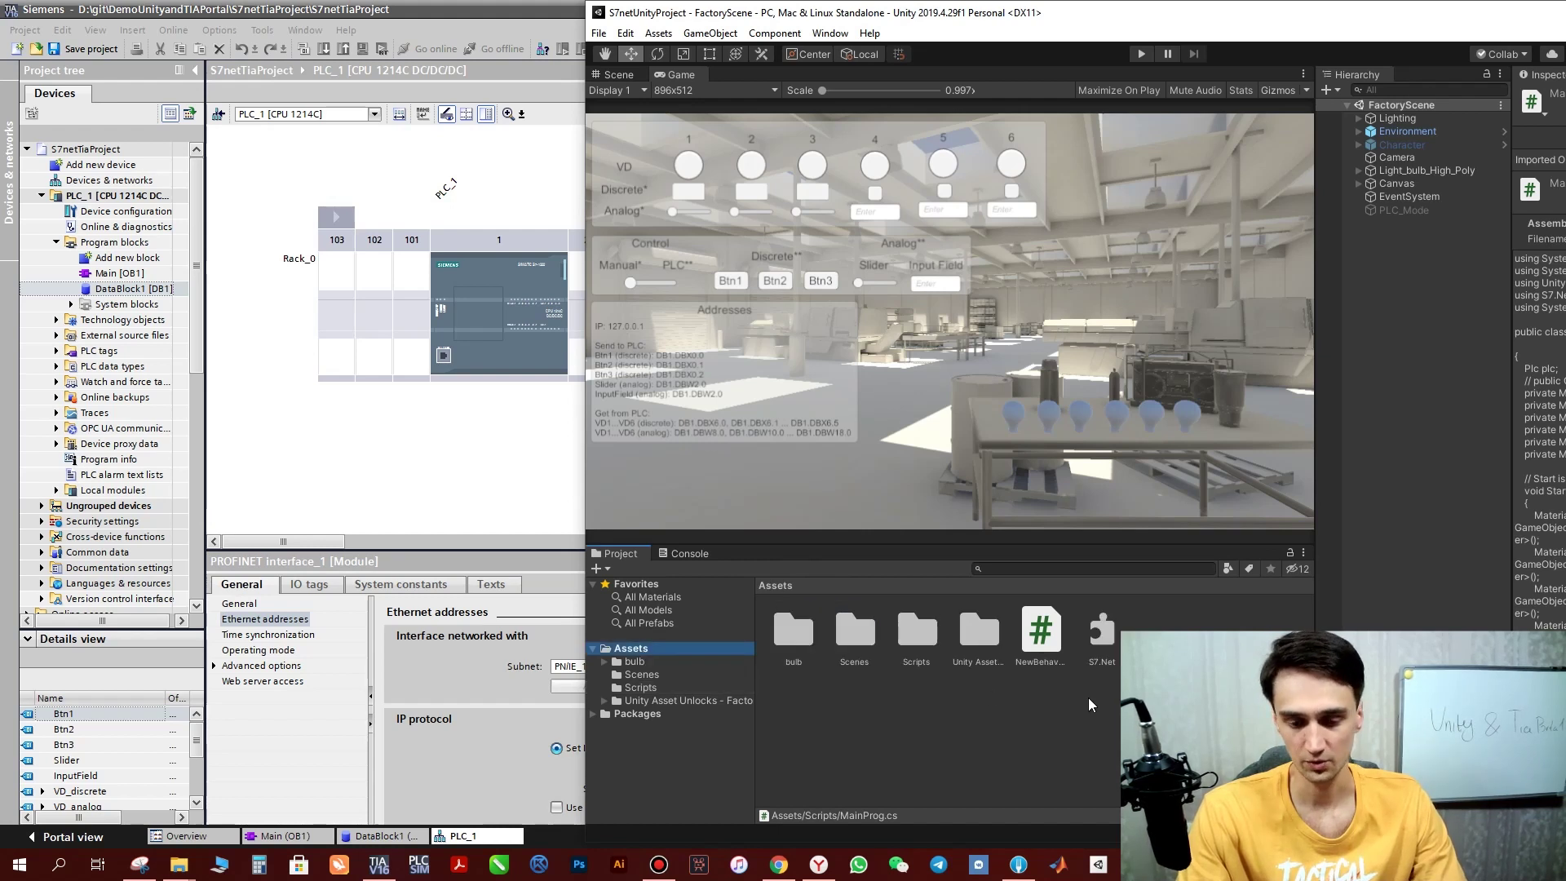
left_click(1107, 638)
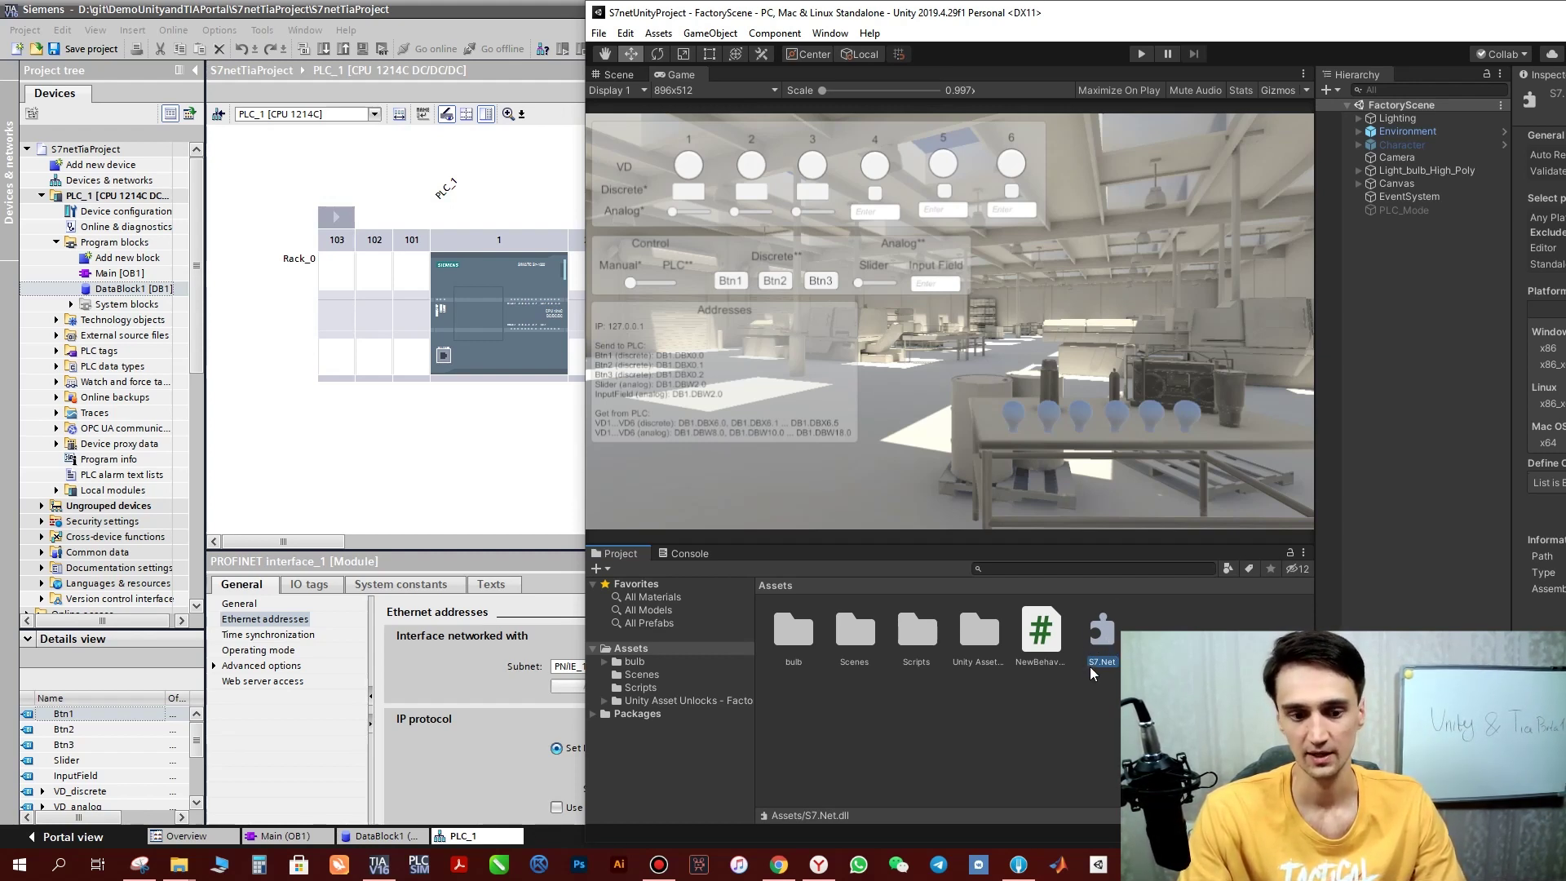
left_click(640, 689)
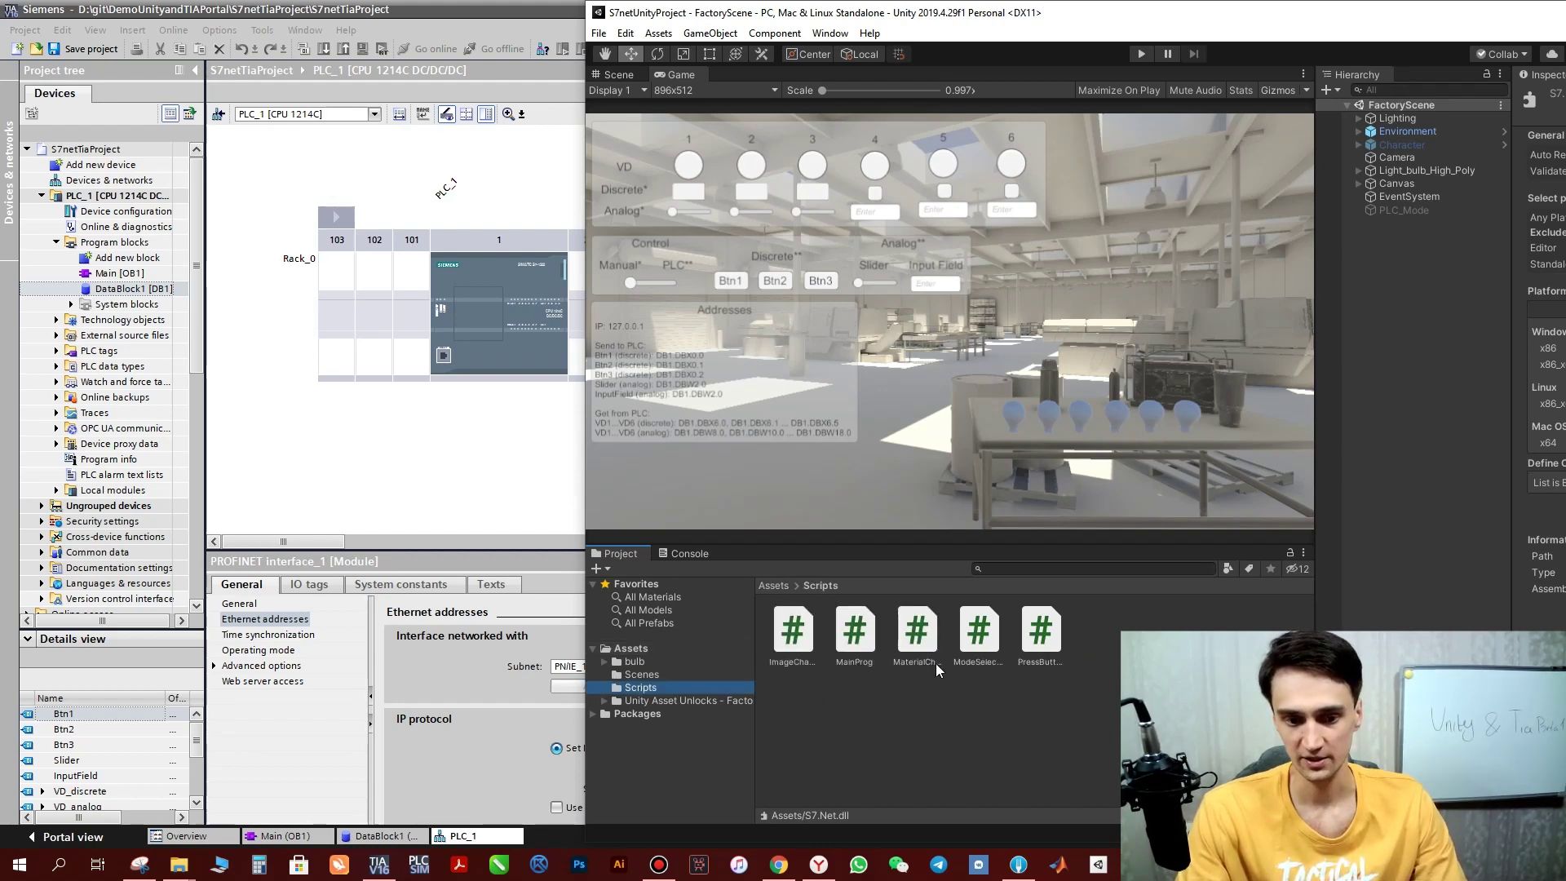
Open MainProg.cs in Visual Studio and highlight the S7.Net using, Plc field and Start method
double_click(854, 632)
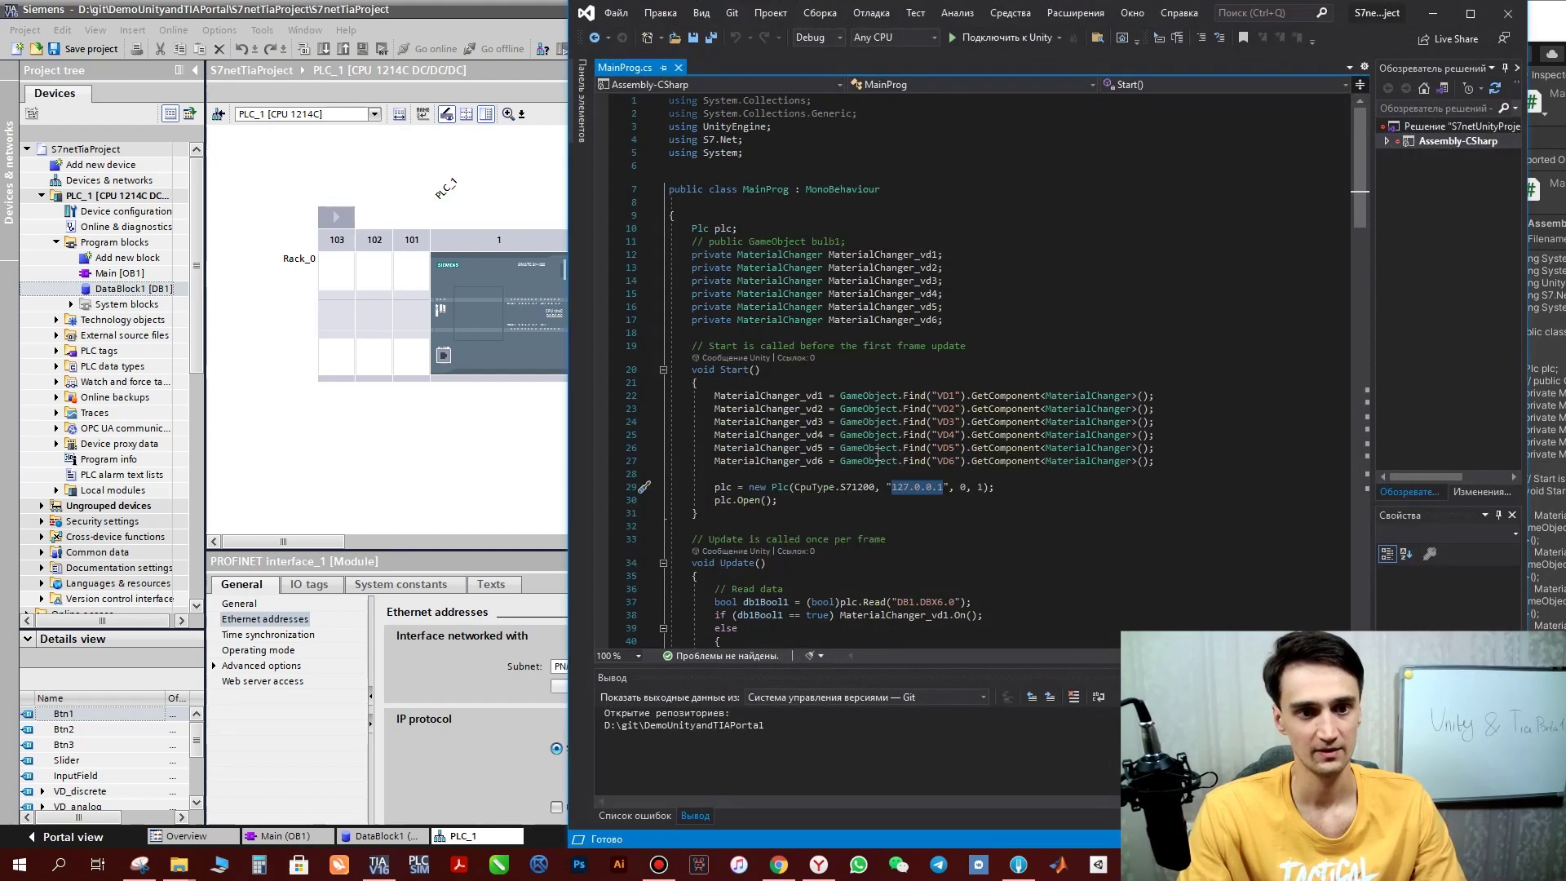
left_click_drag(743, 139, 672, 140)
left_click(734, 144)
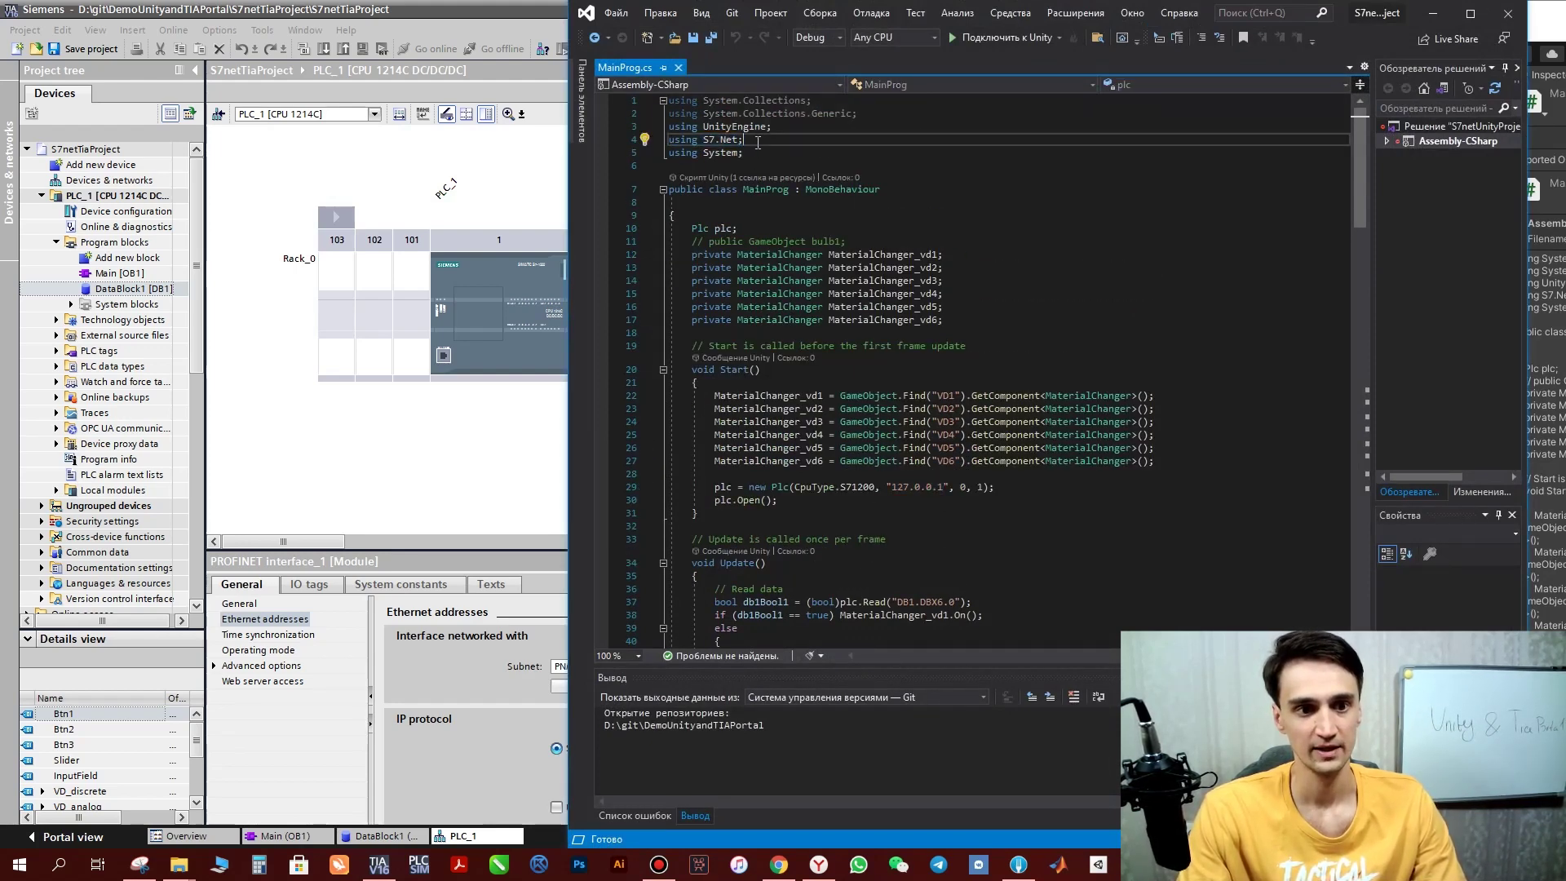
left_click_drag(692, 228, 734, 228)
left_click(781, 229)
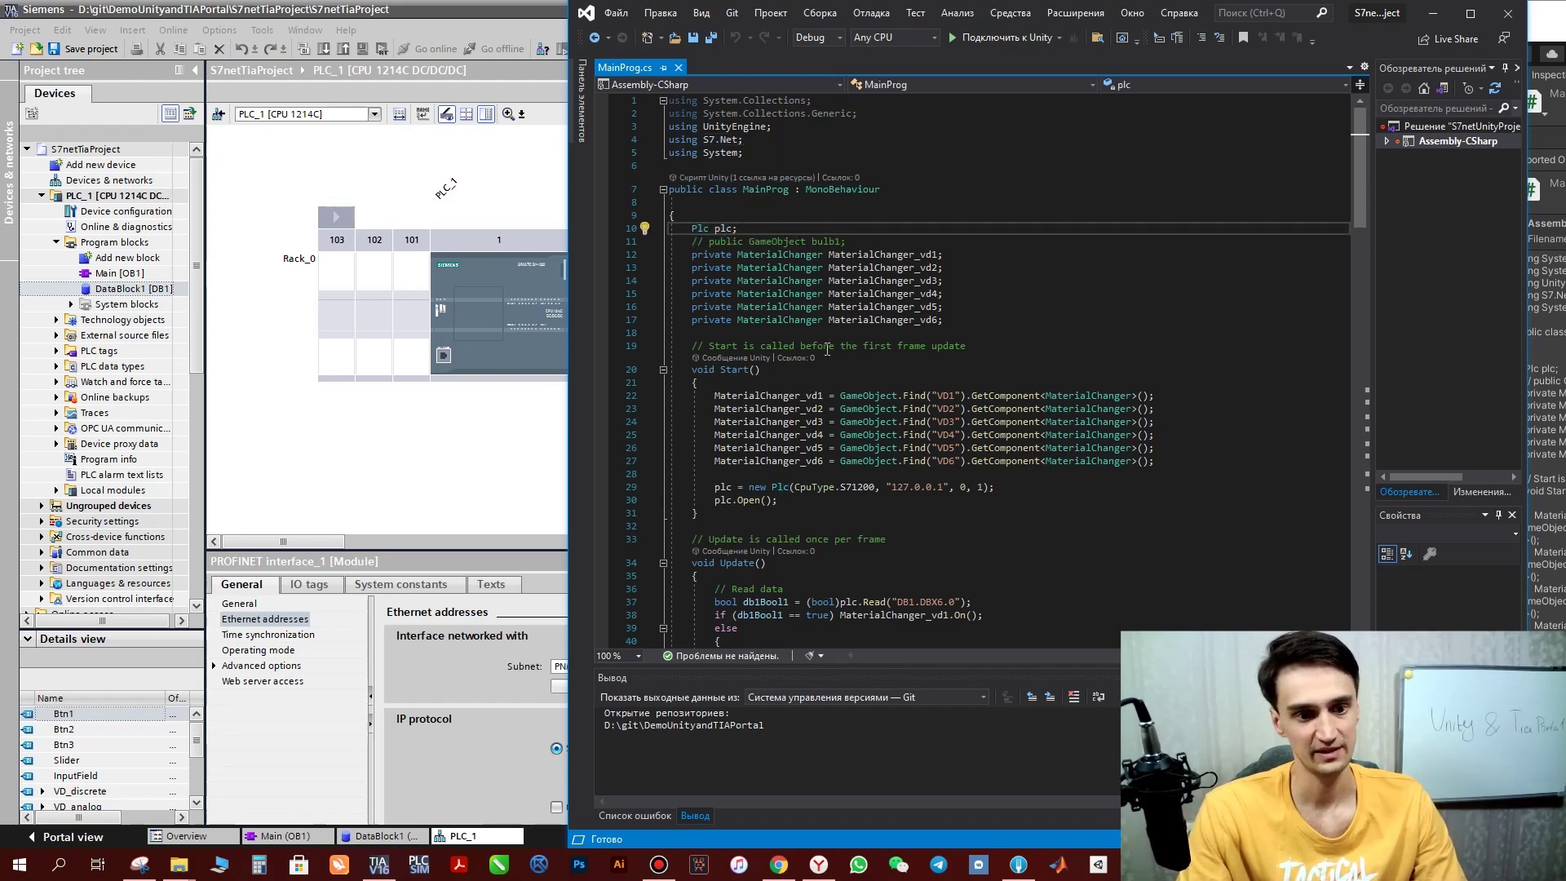
scroll(773, 352, "down", 1)
left_click_drag(760, 331, 728, 335)
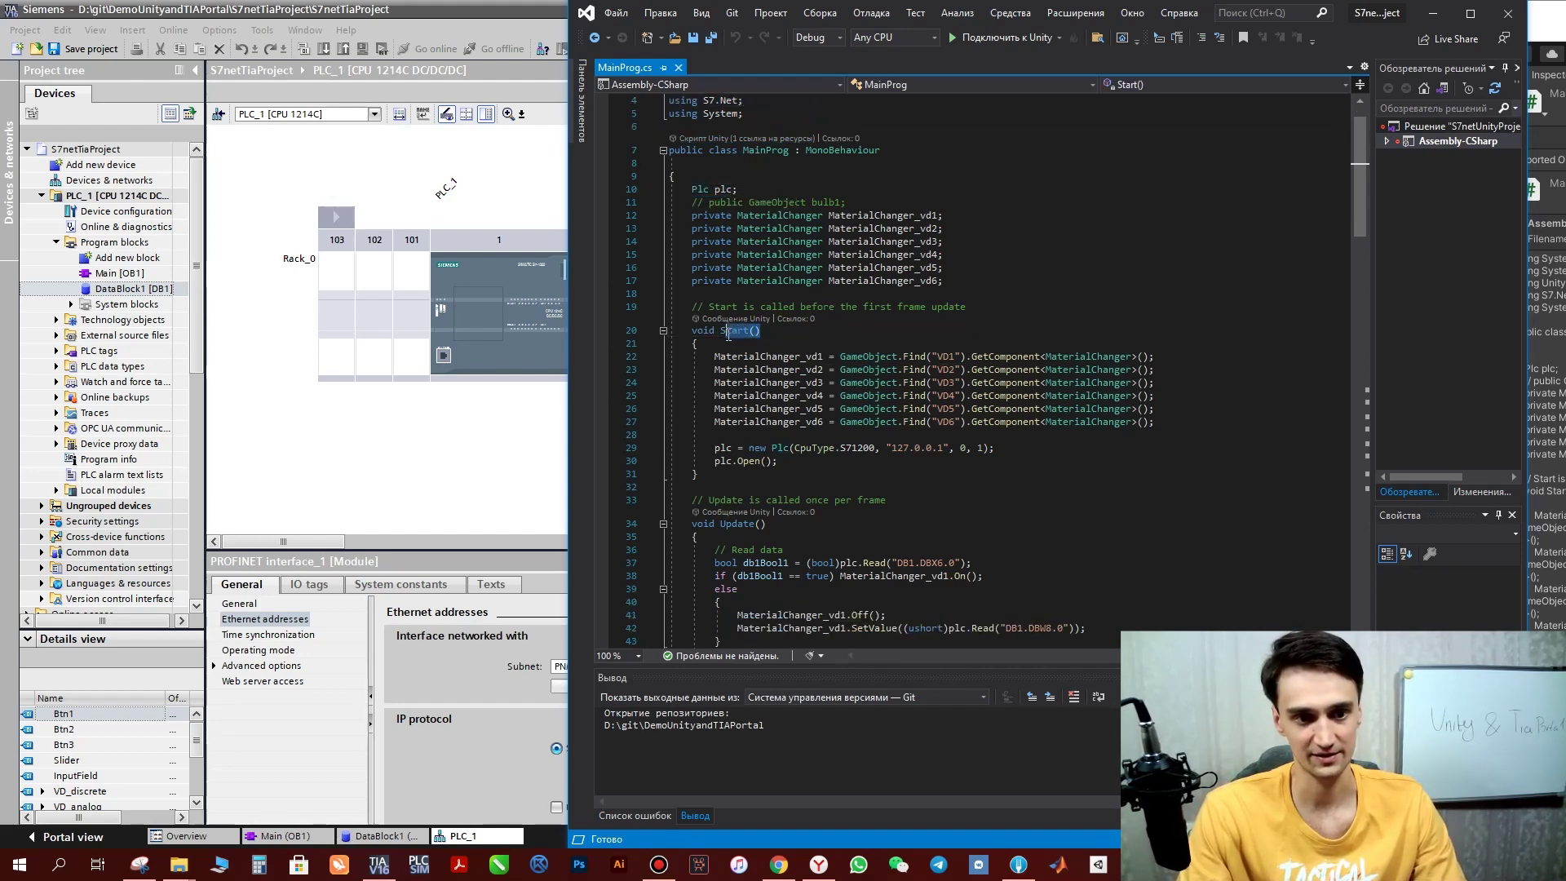
left_click(796, 472)
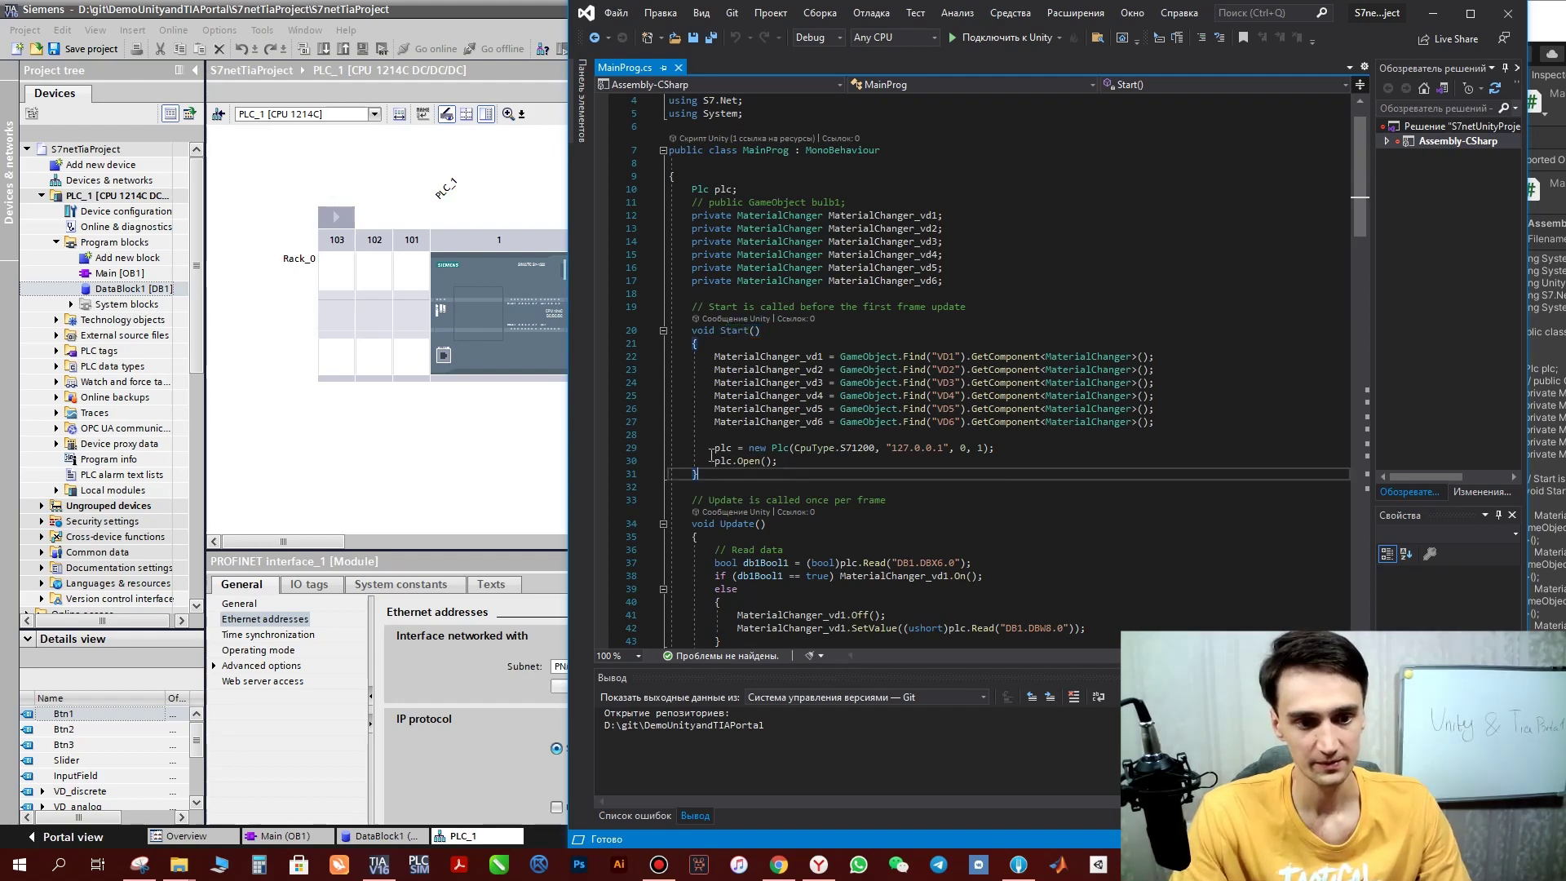
Highlight the S71200 Plc creation at 127.0.0.1 and the plc.Open call, then review the Read calls
left_click_drag(716, 449, 889, 449)
left_click(944, 449)
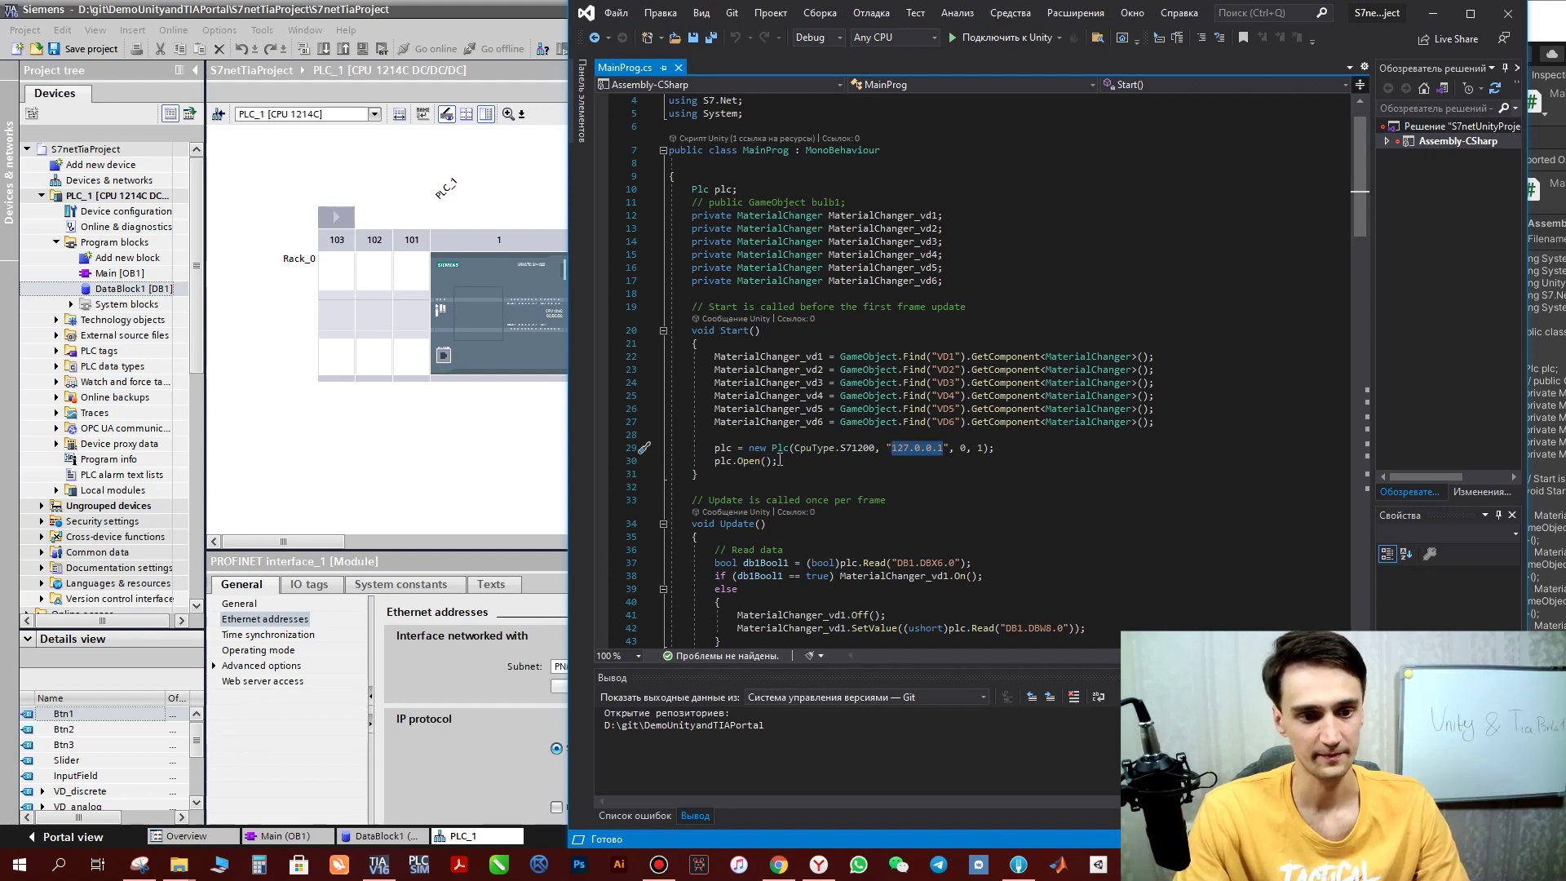
left_click_drag(714, 461, 782, 464)
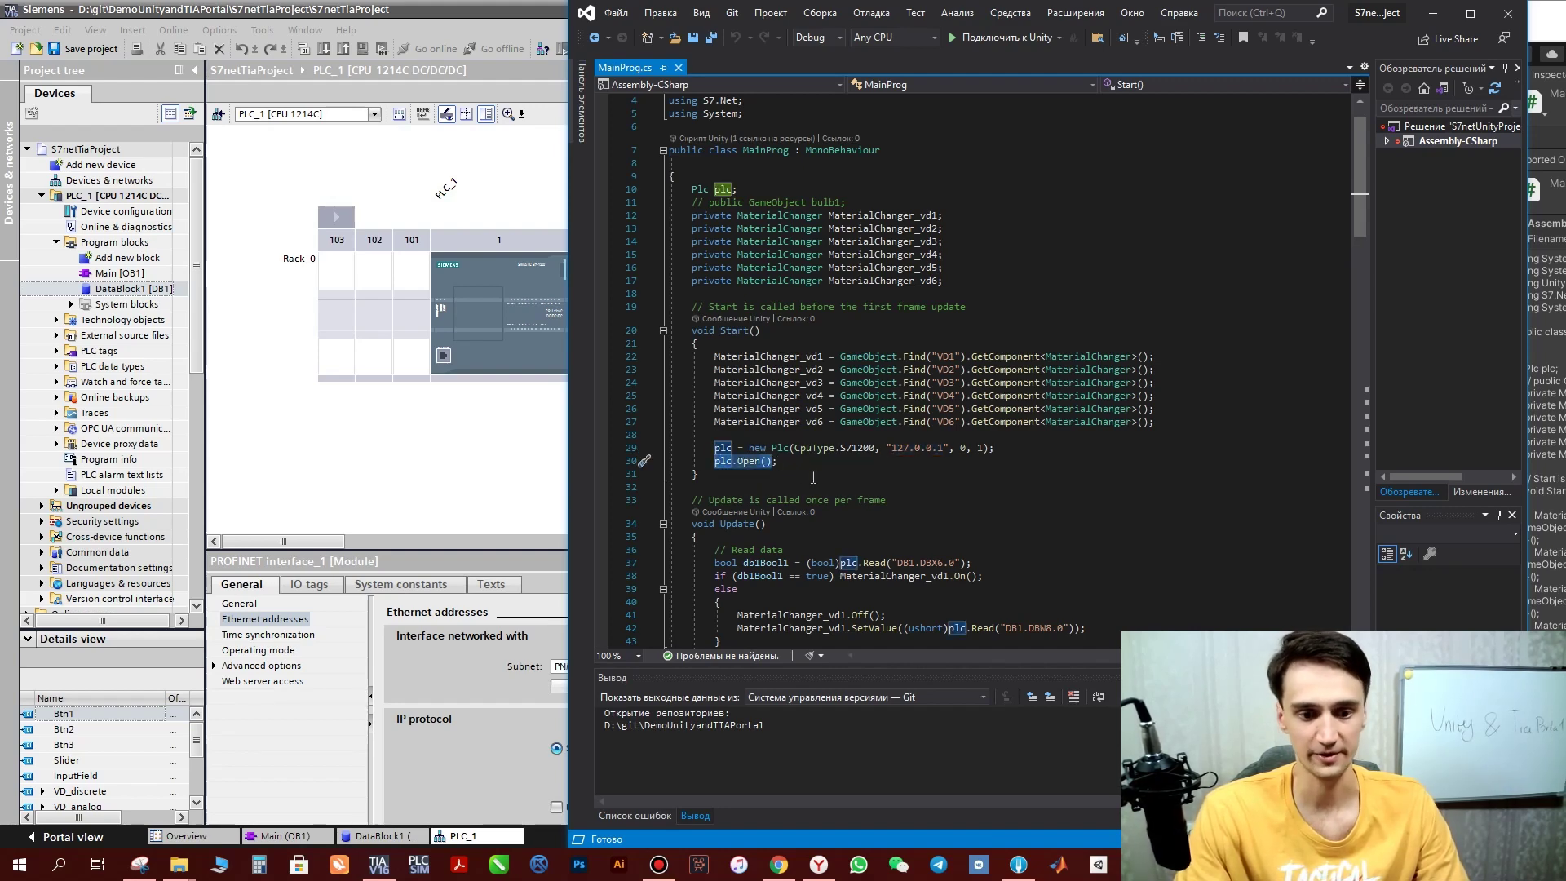
scroll(811, 480, "down", 1)
left_click_drag(1014, 528, 693, 391)
scroll(804, 515, "down", 20)
scroll(828, 427, "up", 15)
scroll(828, 427, "up", 9)
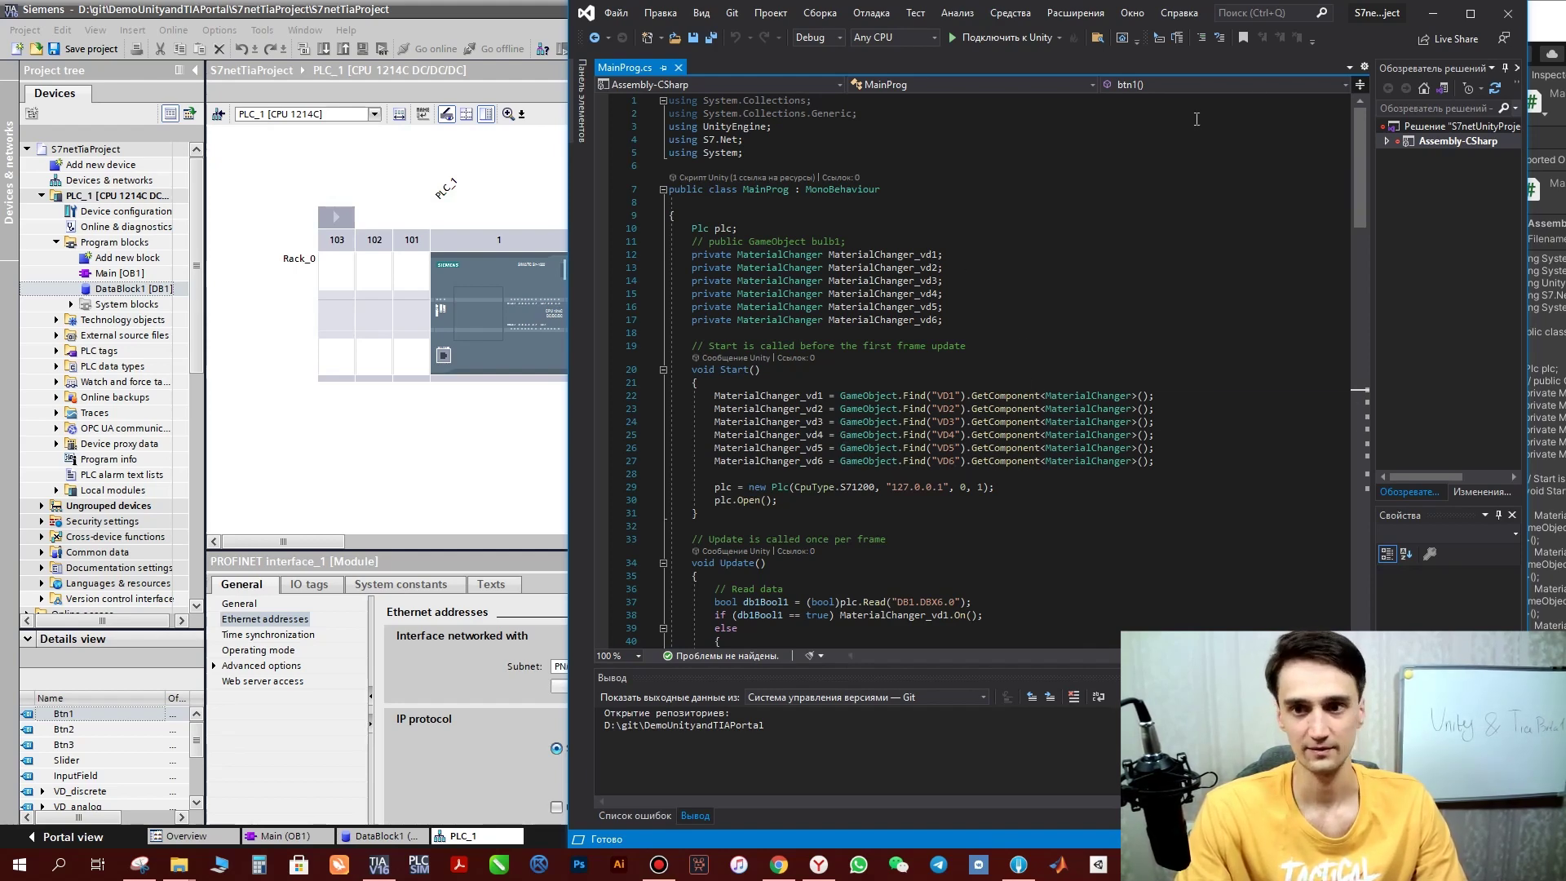
left_click(1433, 17)
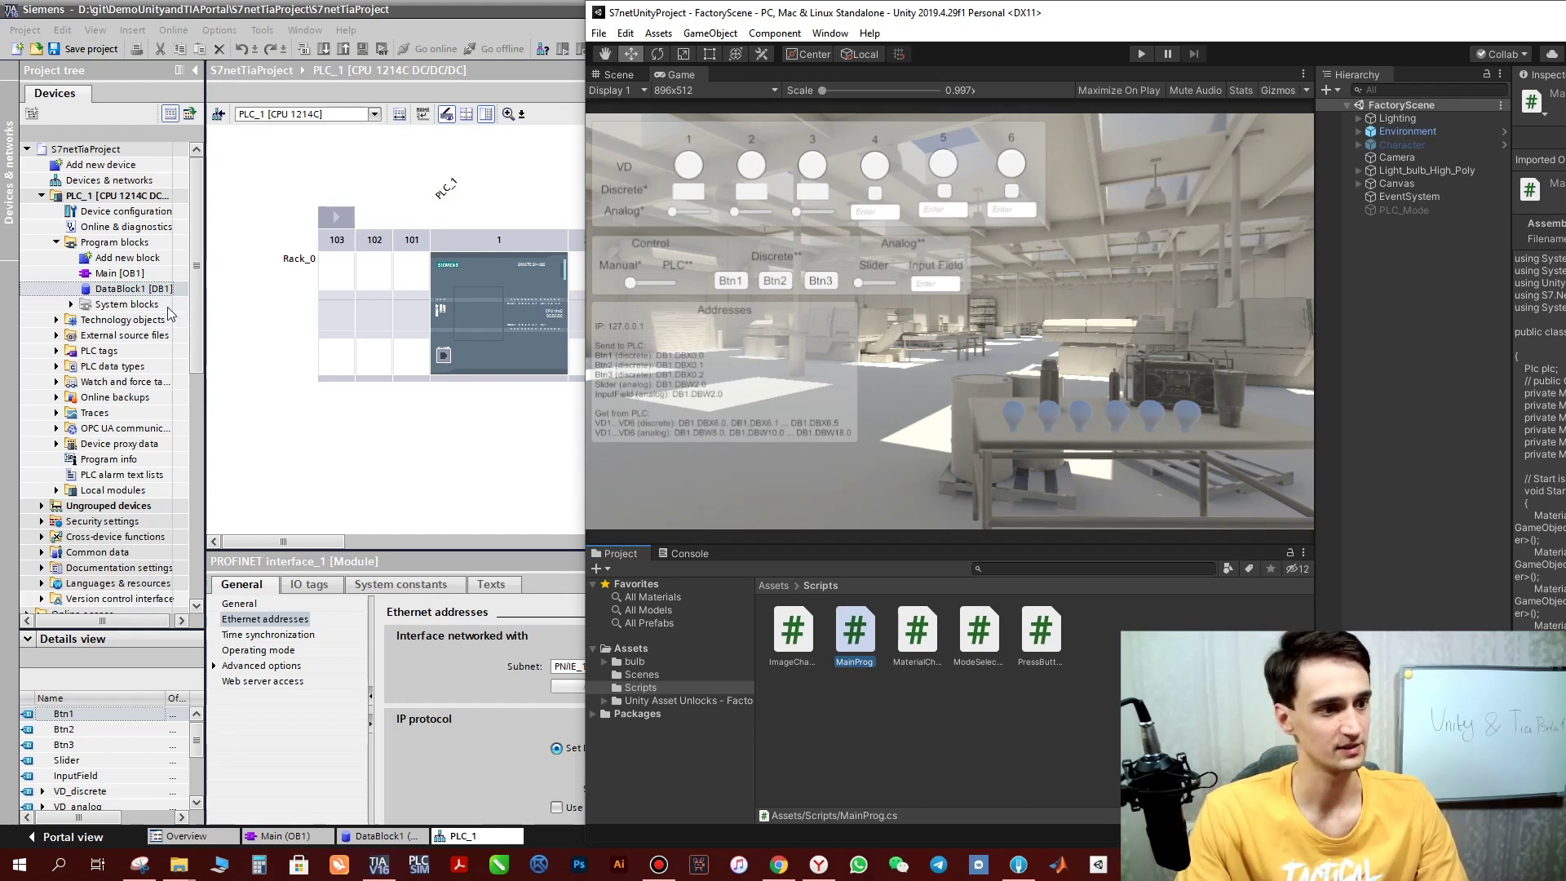
Open DataBlock1 [DB1] and compile it with 0 errors so offsets like 0.0, 2.0, 8.0 appear
left_click(87, 293)
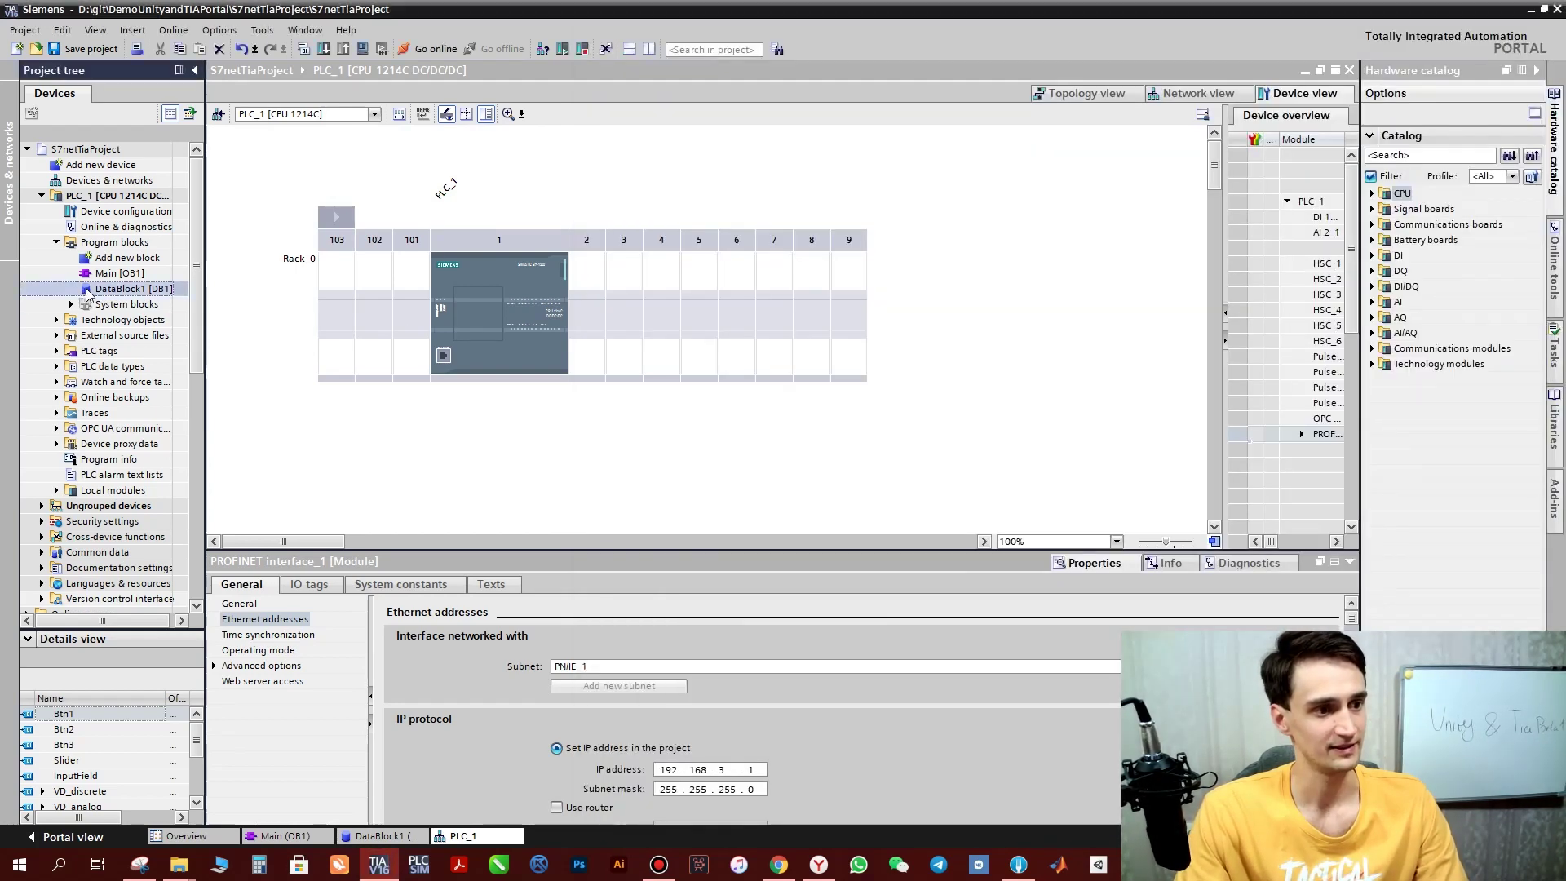
double_click(88, 292)
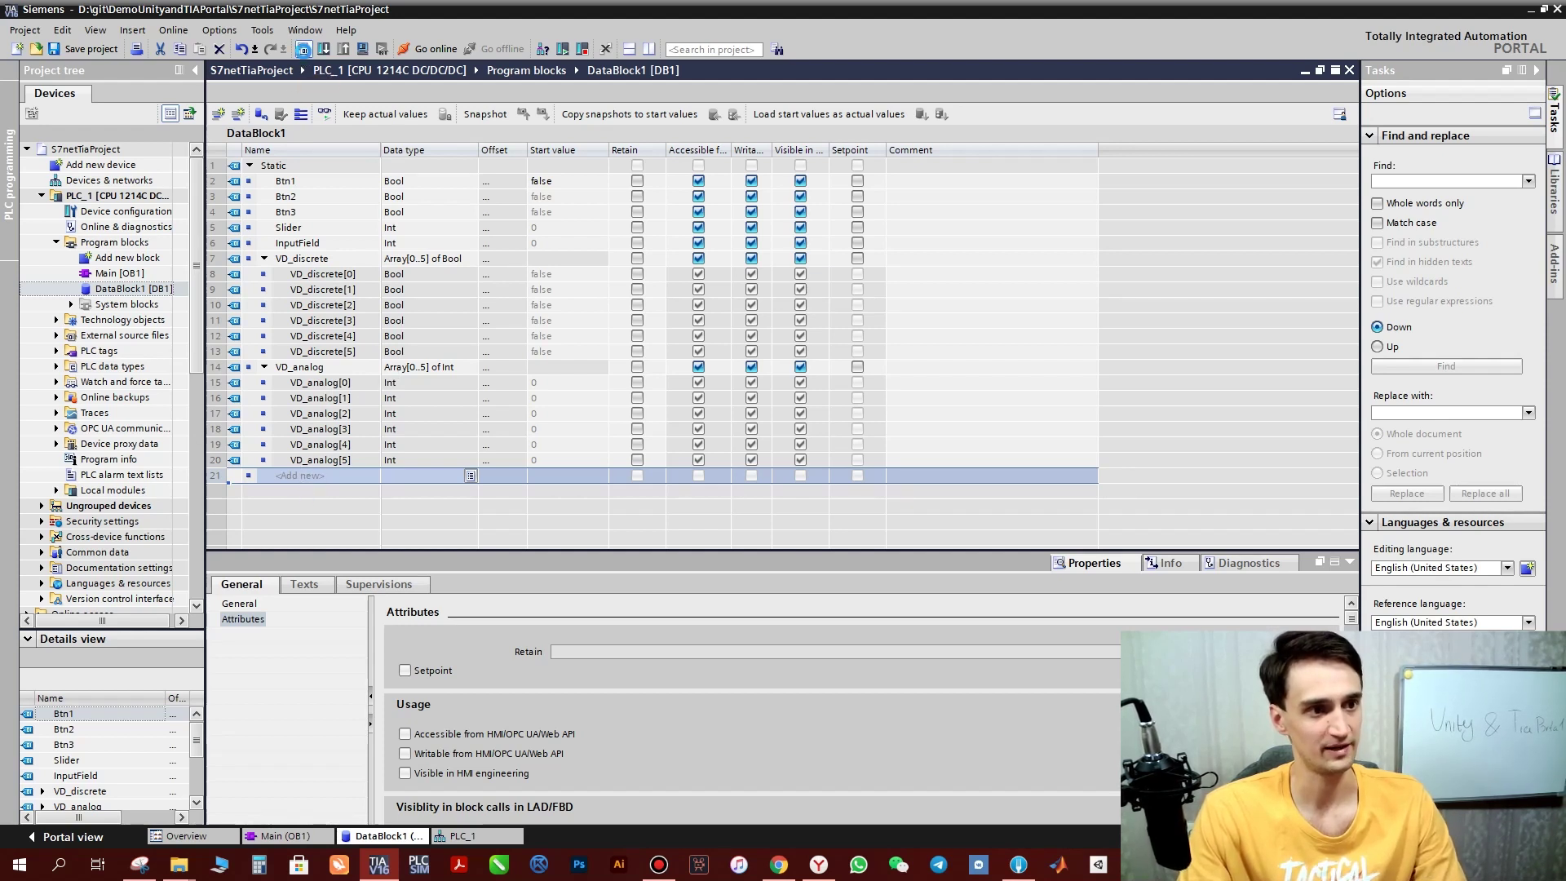
left_click(303, 50)
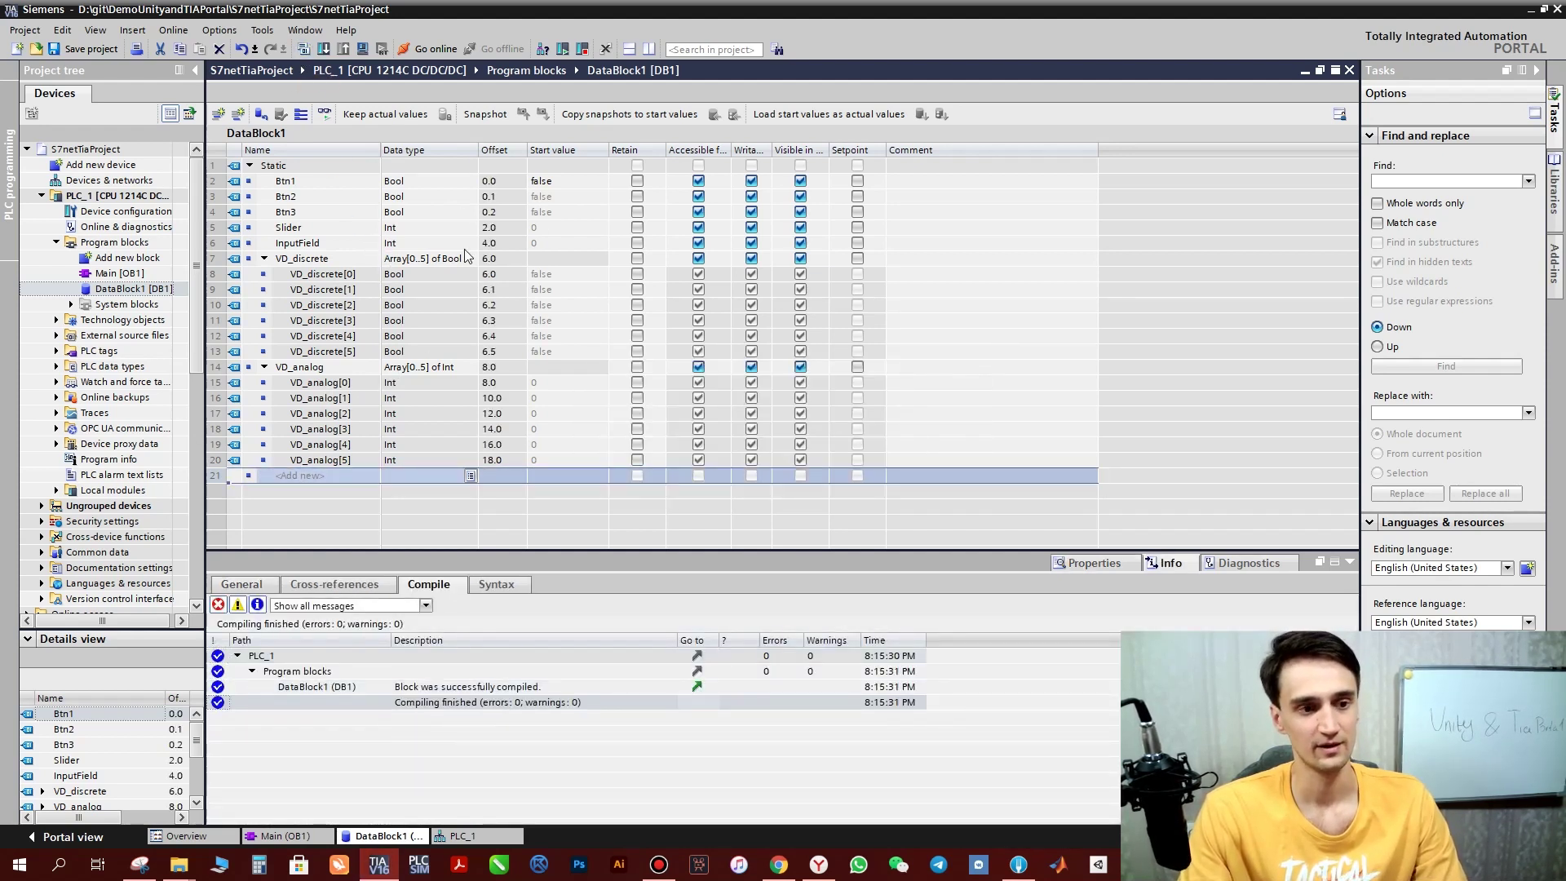
key("alt+Tab")
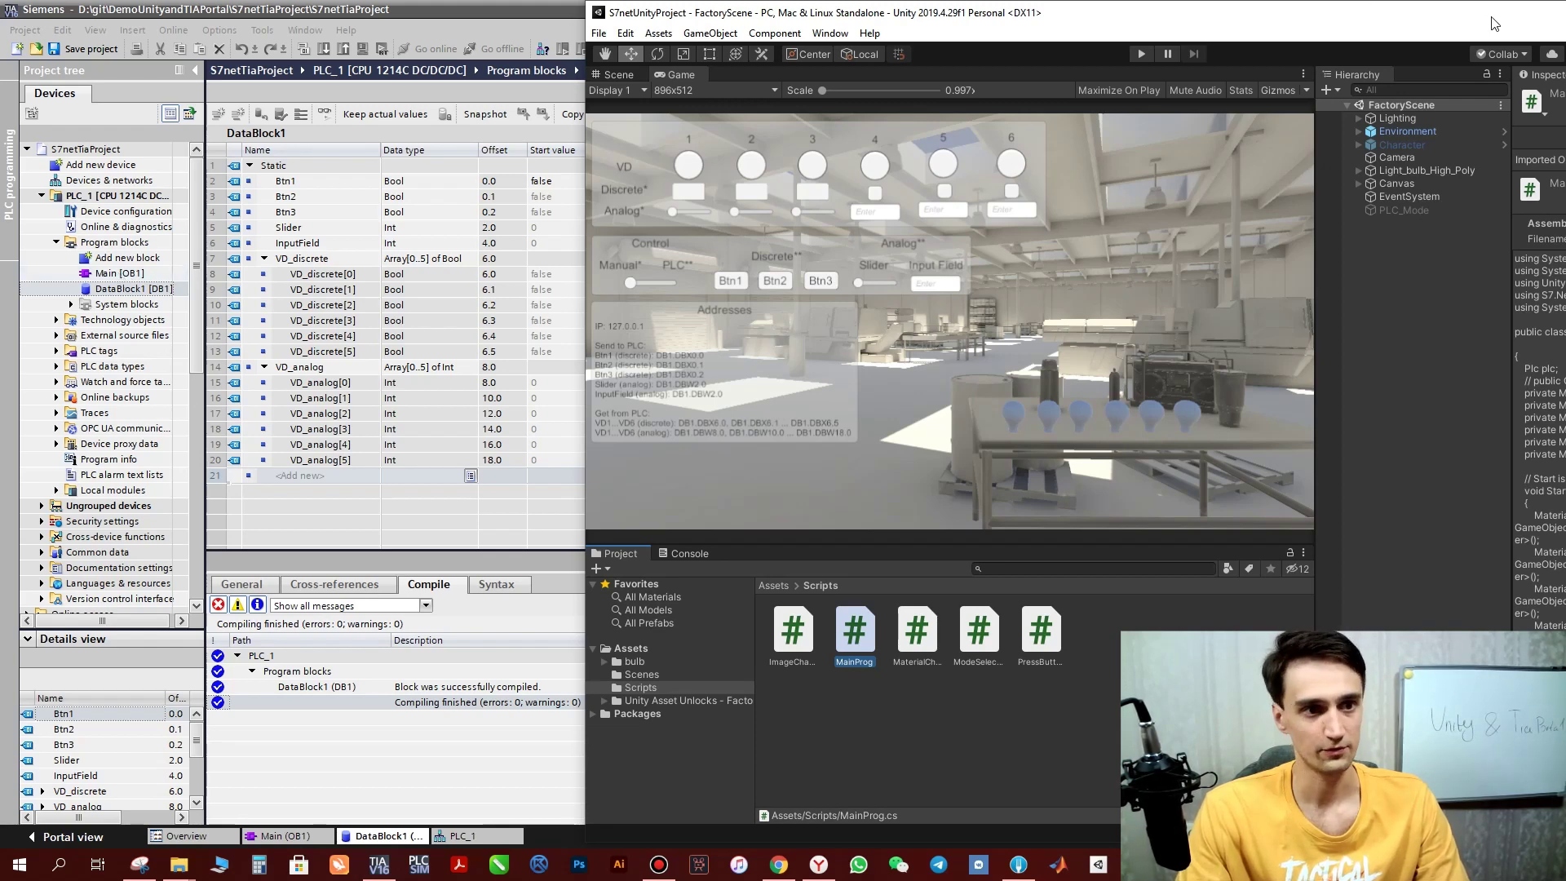
Move the Unity window left, then minimize Unity and TIA Portal to reveal the desktop
left_click_drag(1319, 25, 1150, 16)
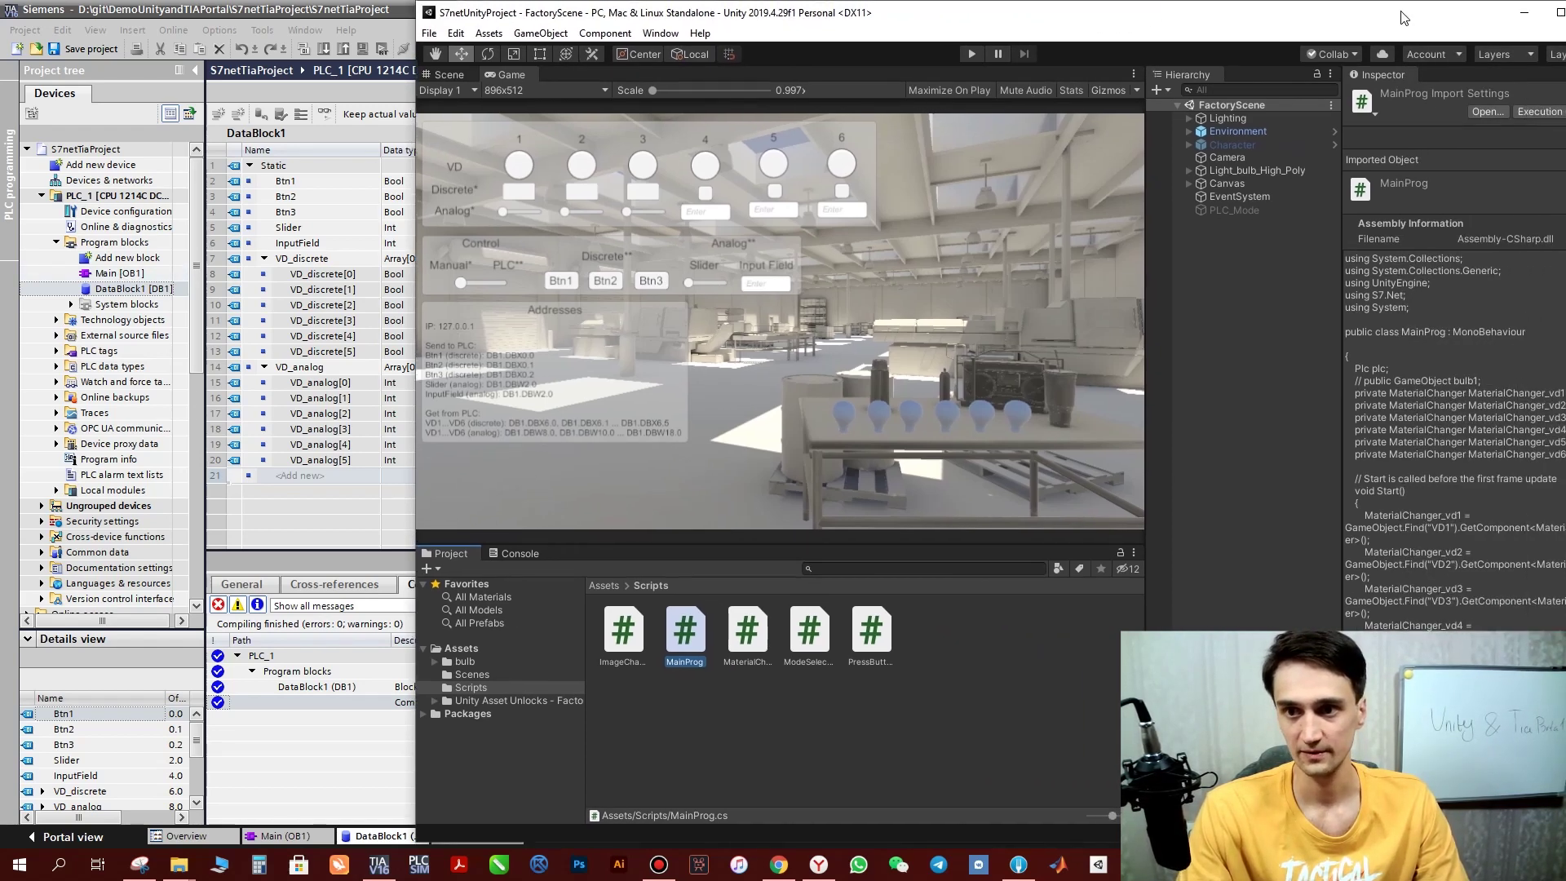
left_click(1509, 12)
left_click(1531, 9)
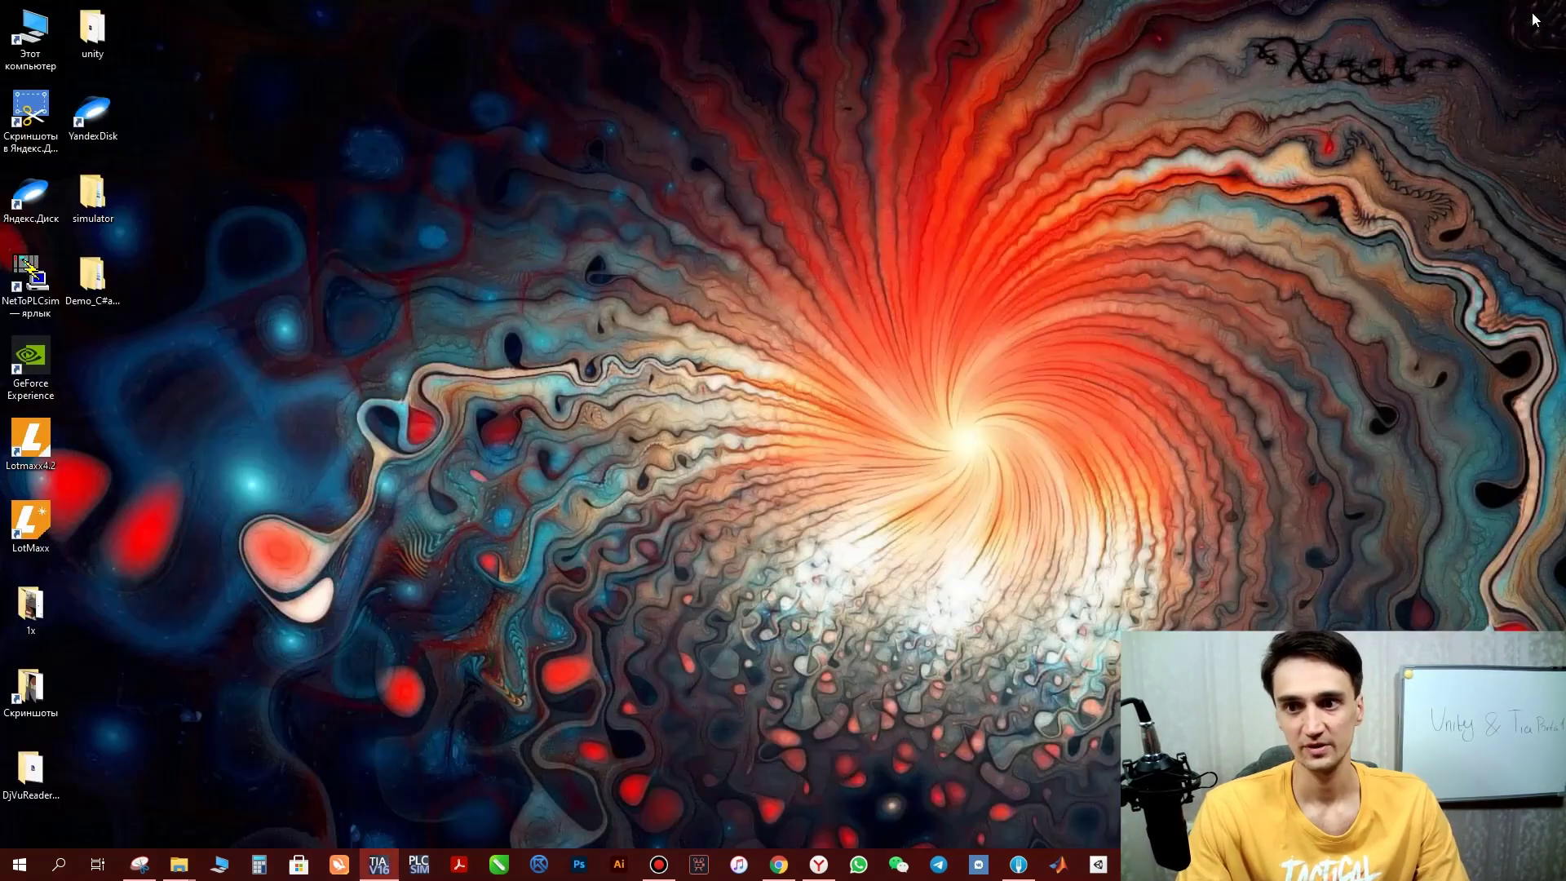
Launch NetToPLCsim and start, then cancel, a new station's network address entry
double_click(35, 287)
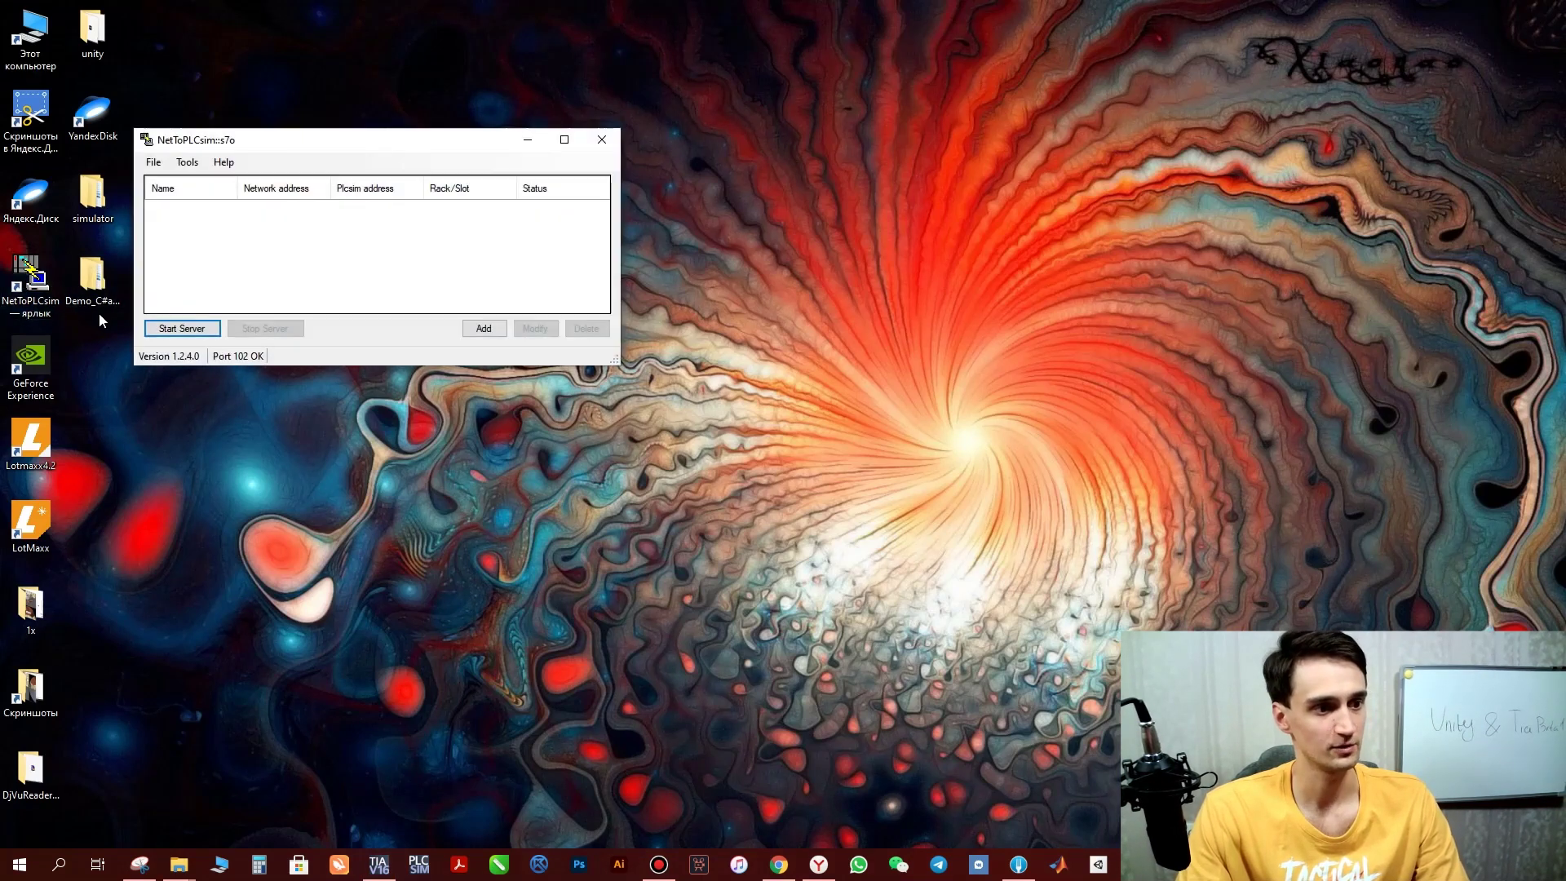
left_click(198, 328)
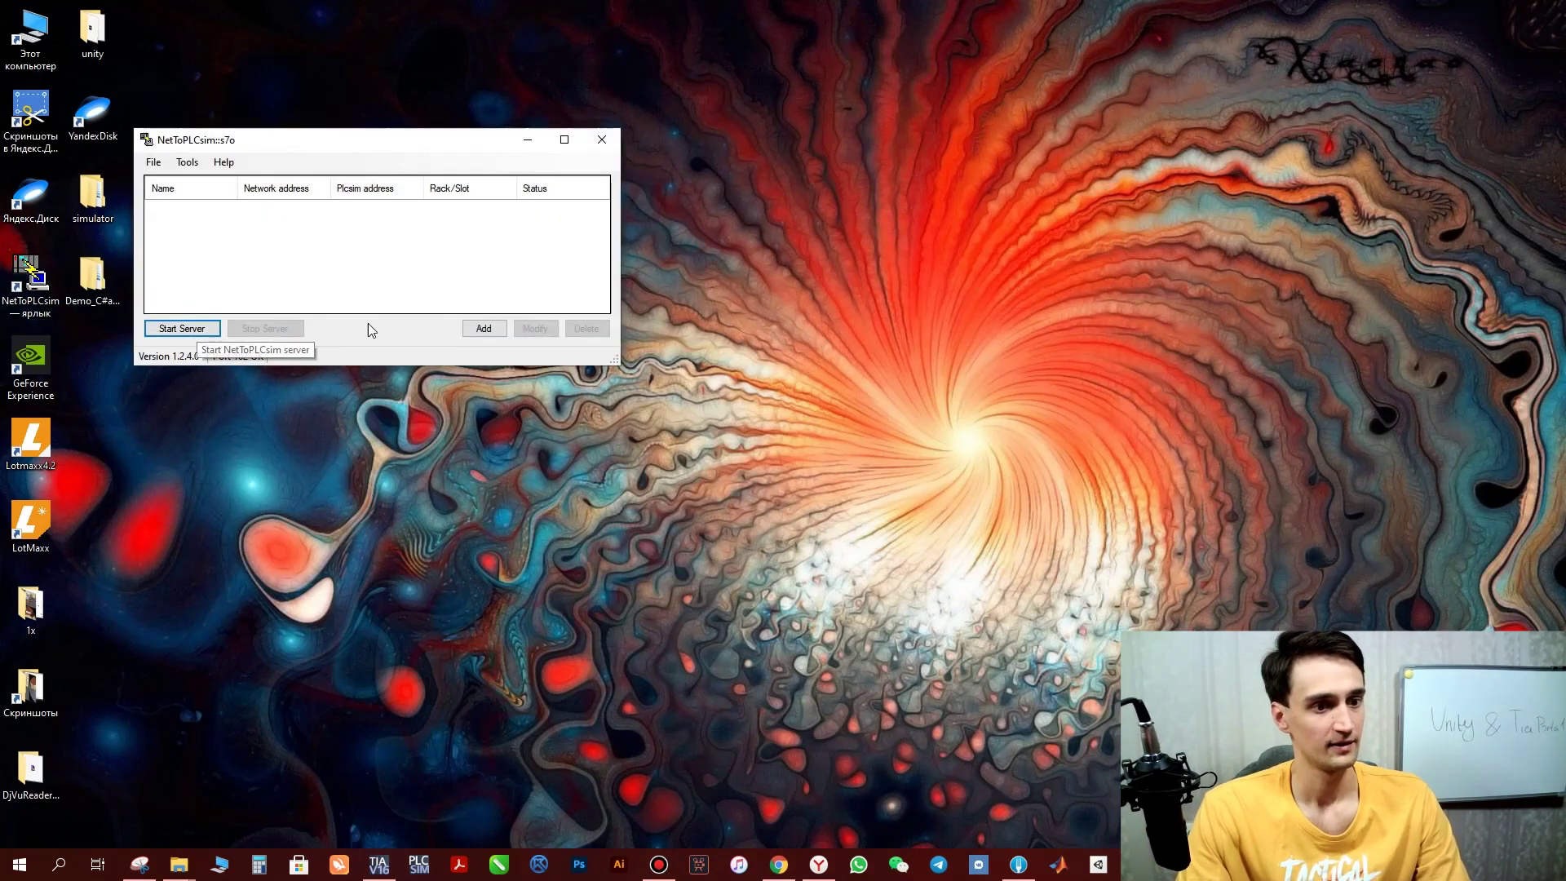
left_click(484, 328)
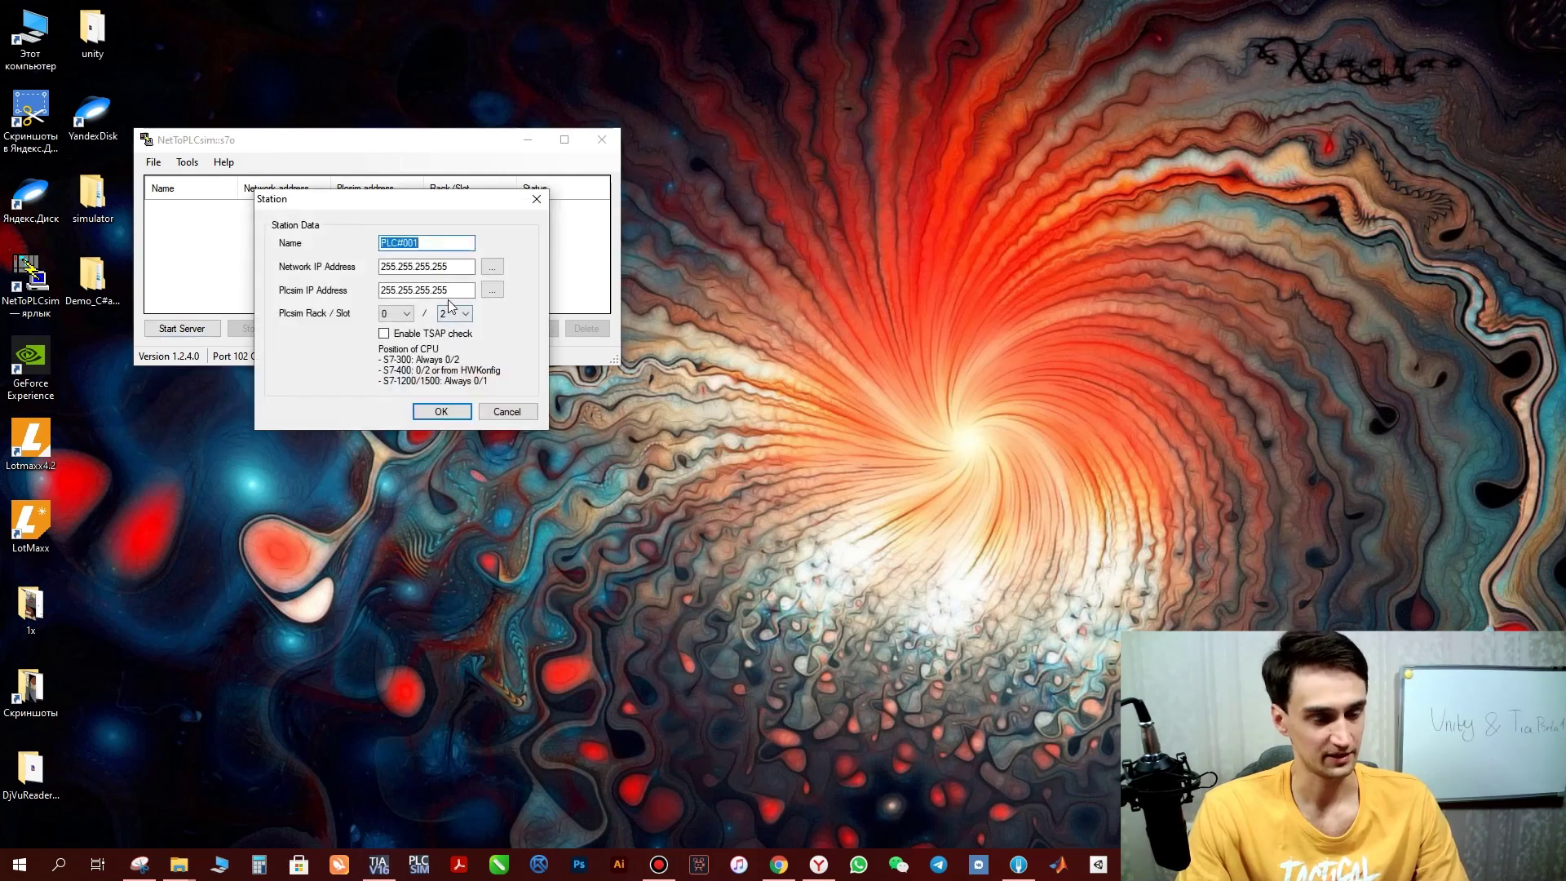
left_click_drag(457, 269, 385, 291)
left_click(536, 200)
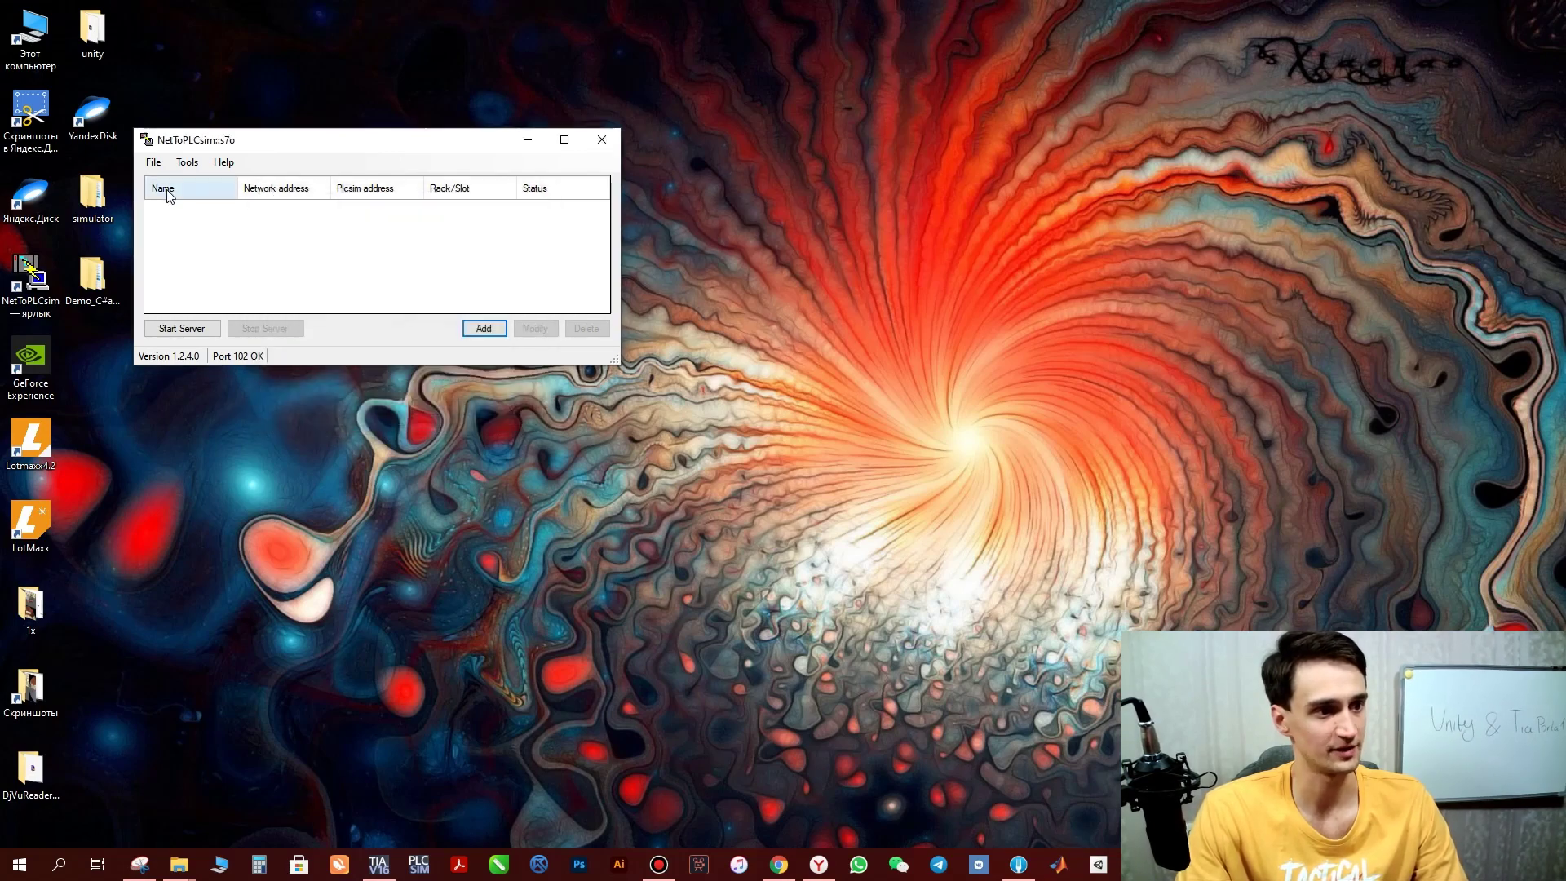
Load the saved plcsim.ini station configuration
left_click(153, 162)
left_click(417, 266)
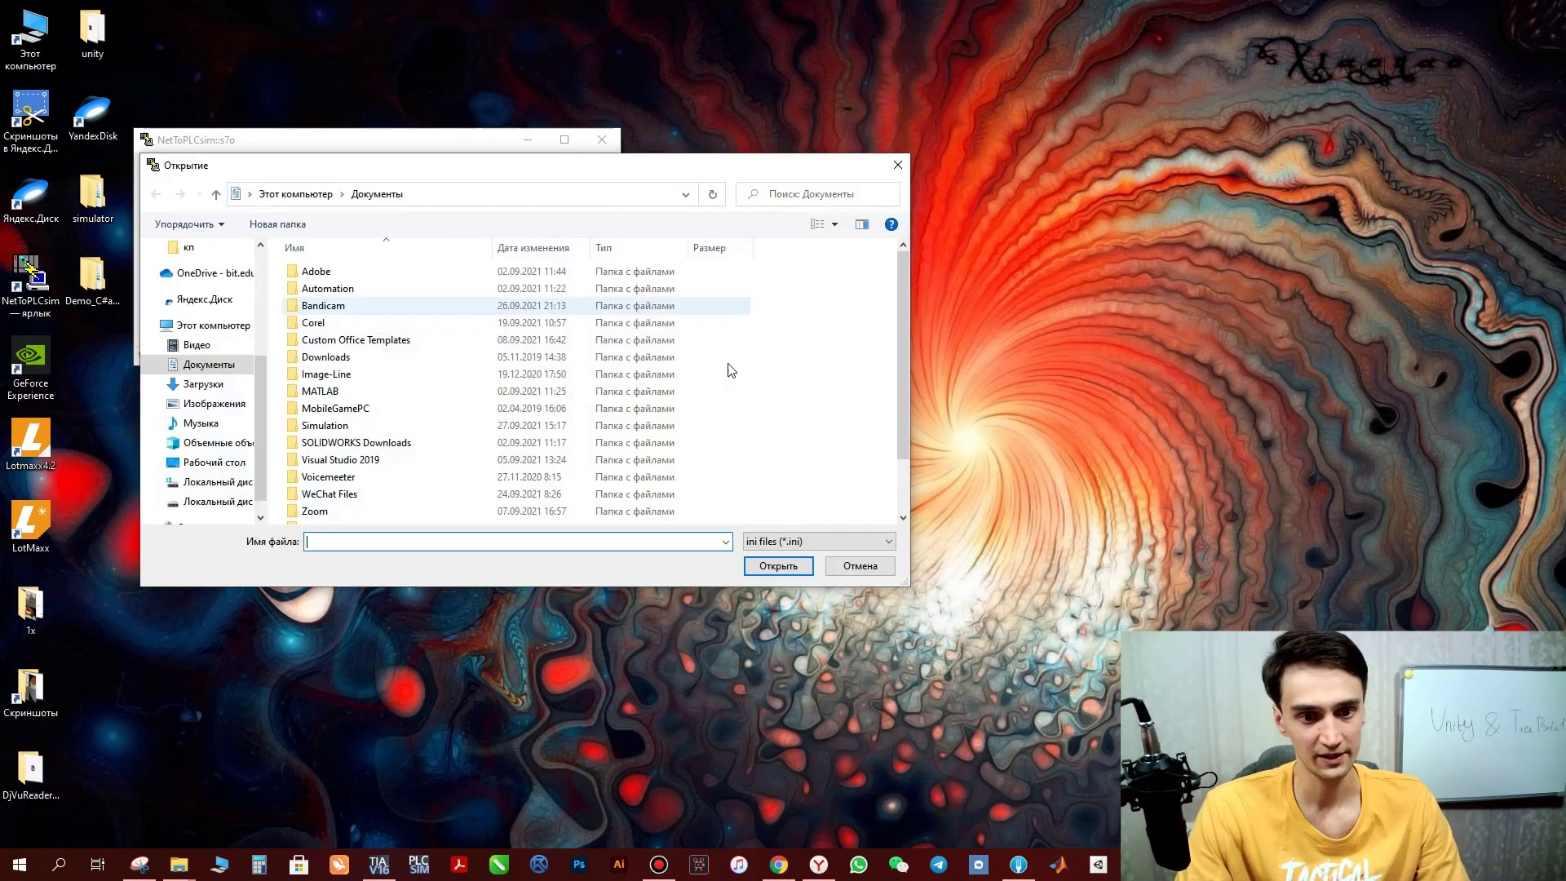
left_click_drag(901, 371, 898, 484)
double_click(346, 514)
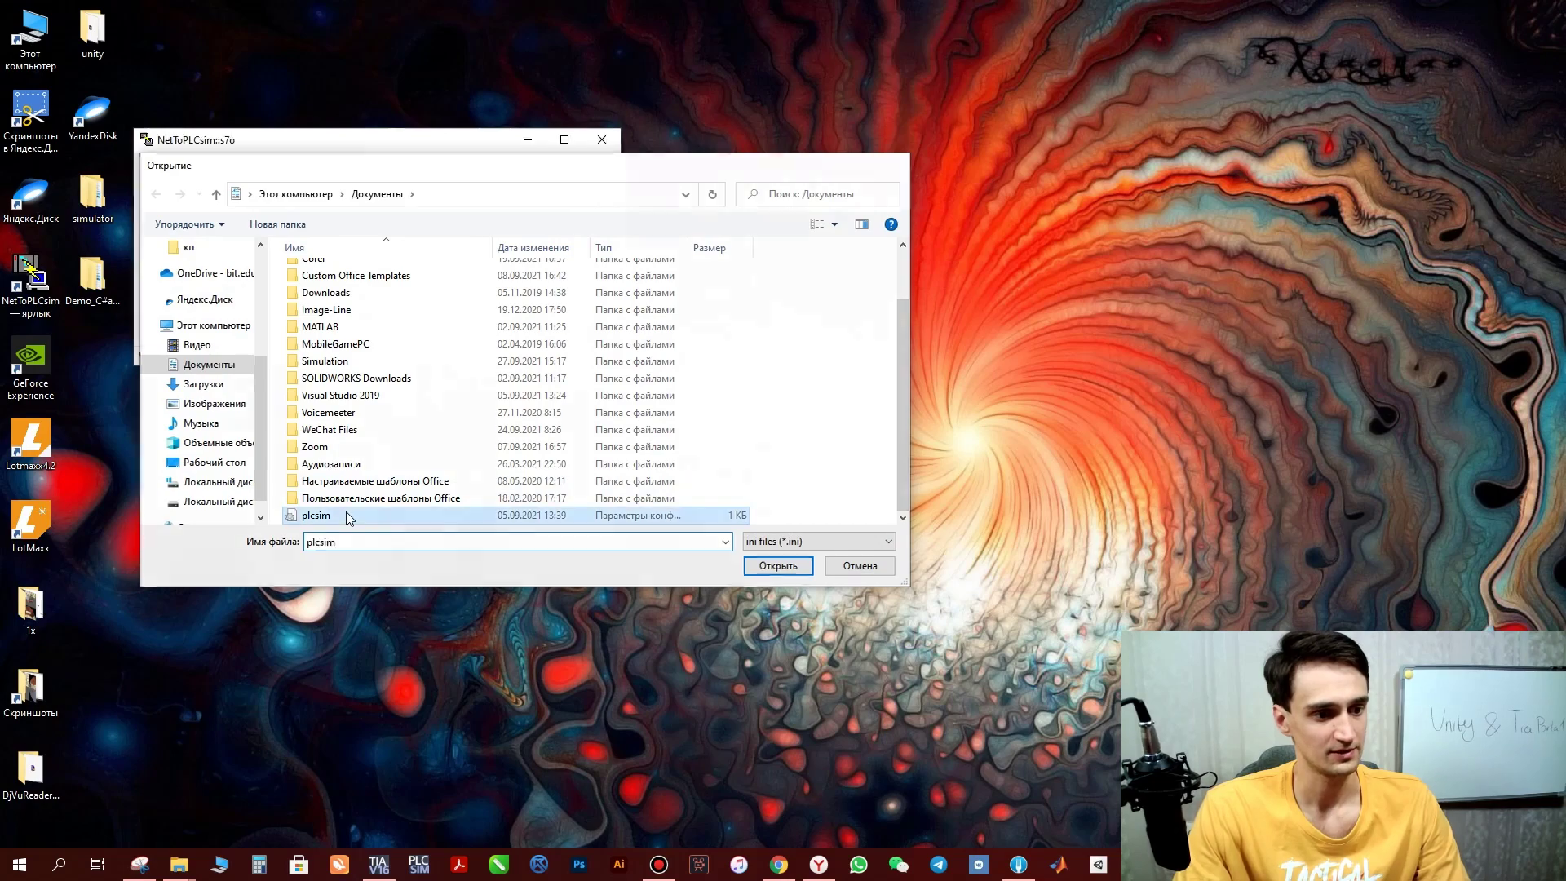
Check station PLCSIM maps 127.0.0.1 to 192.168.3.1 against the script, then start the server
left_click(535, 329)
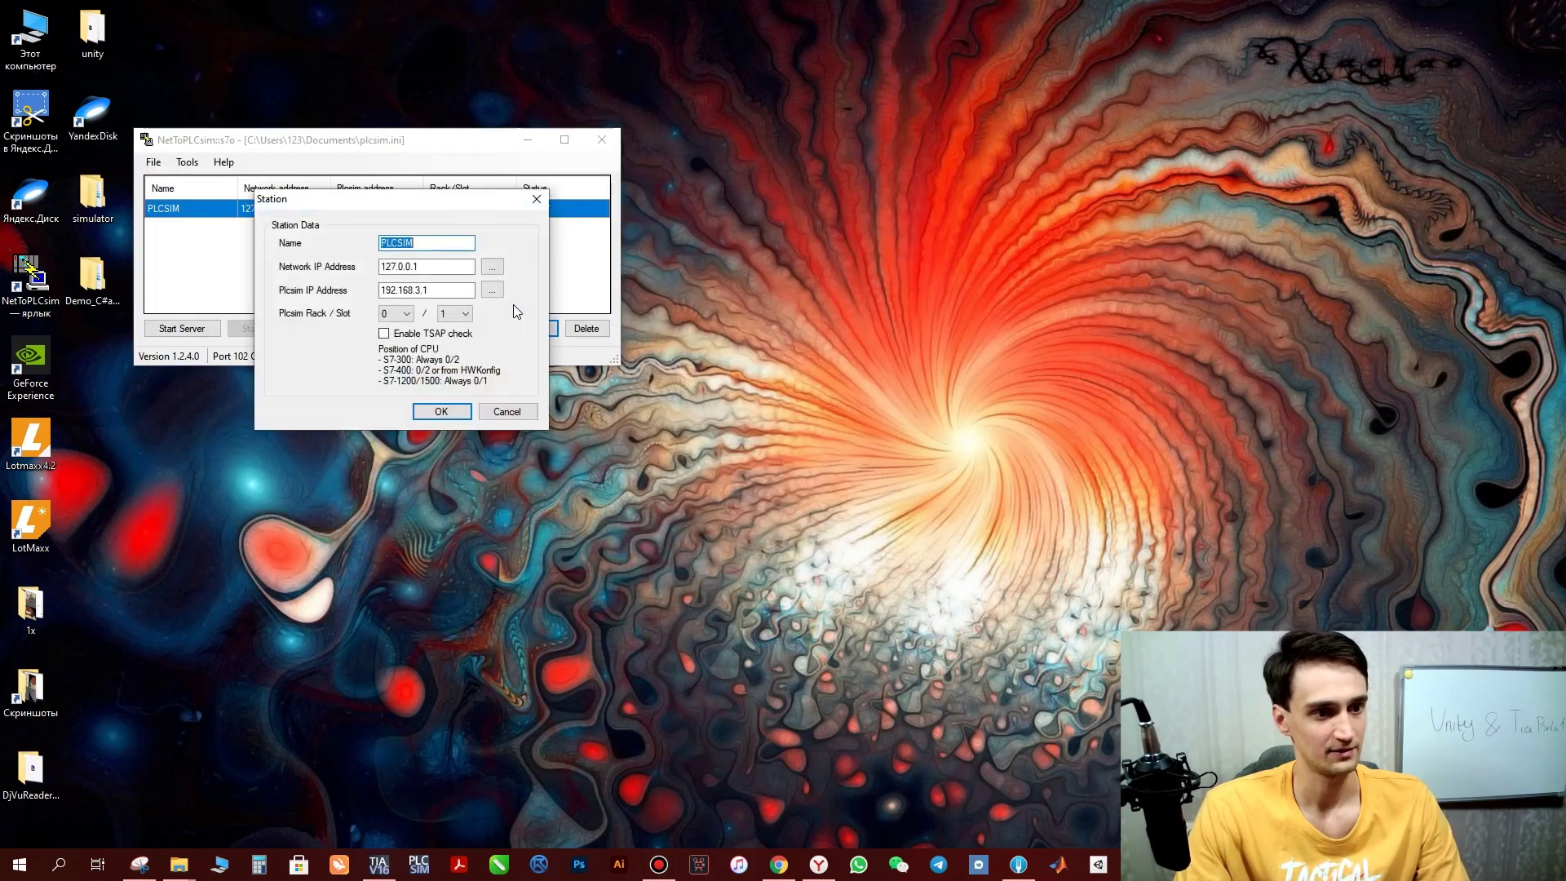
key("Tab")
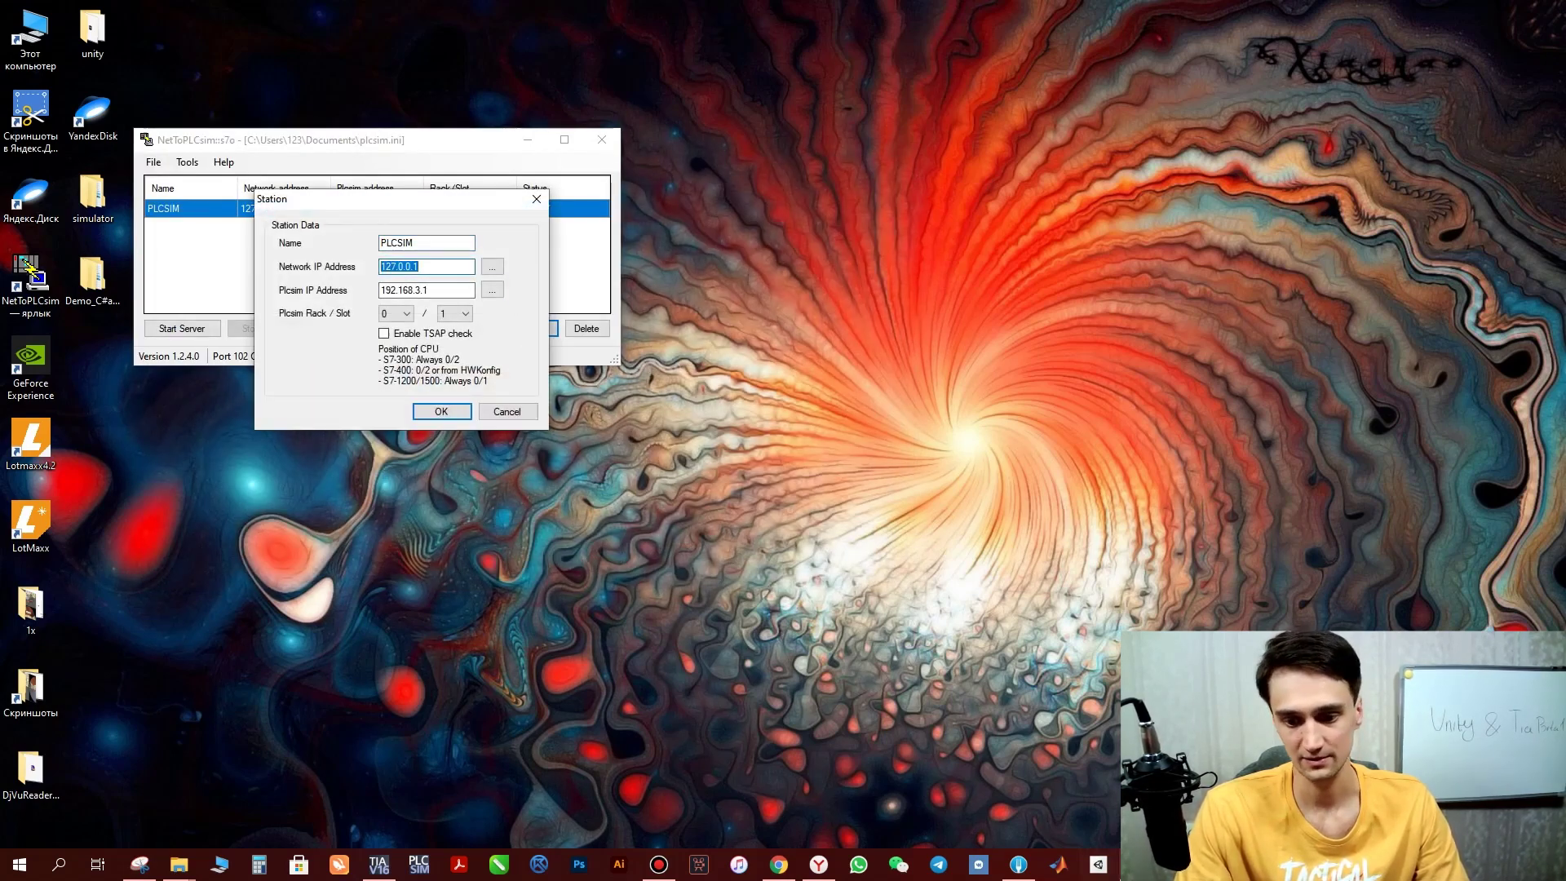
key("alt+Tab")
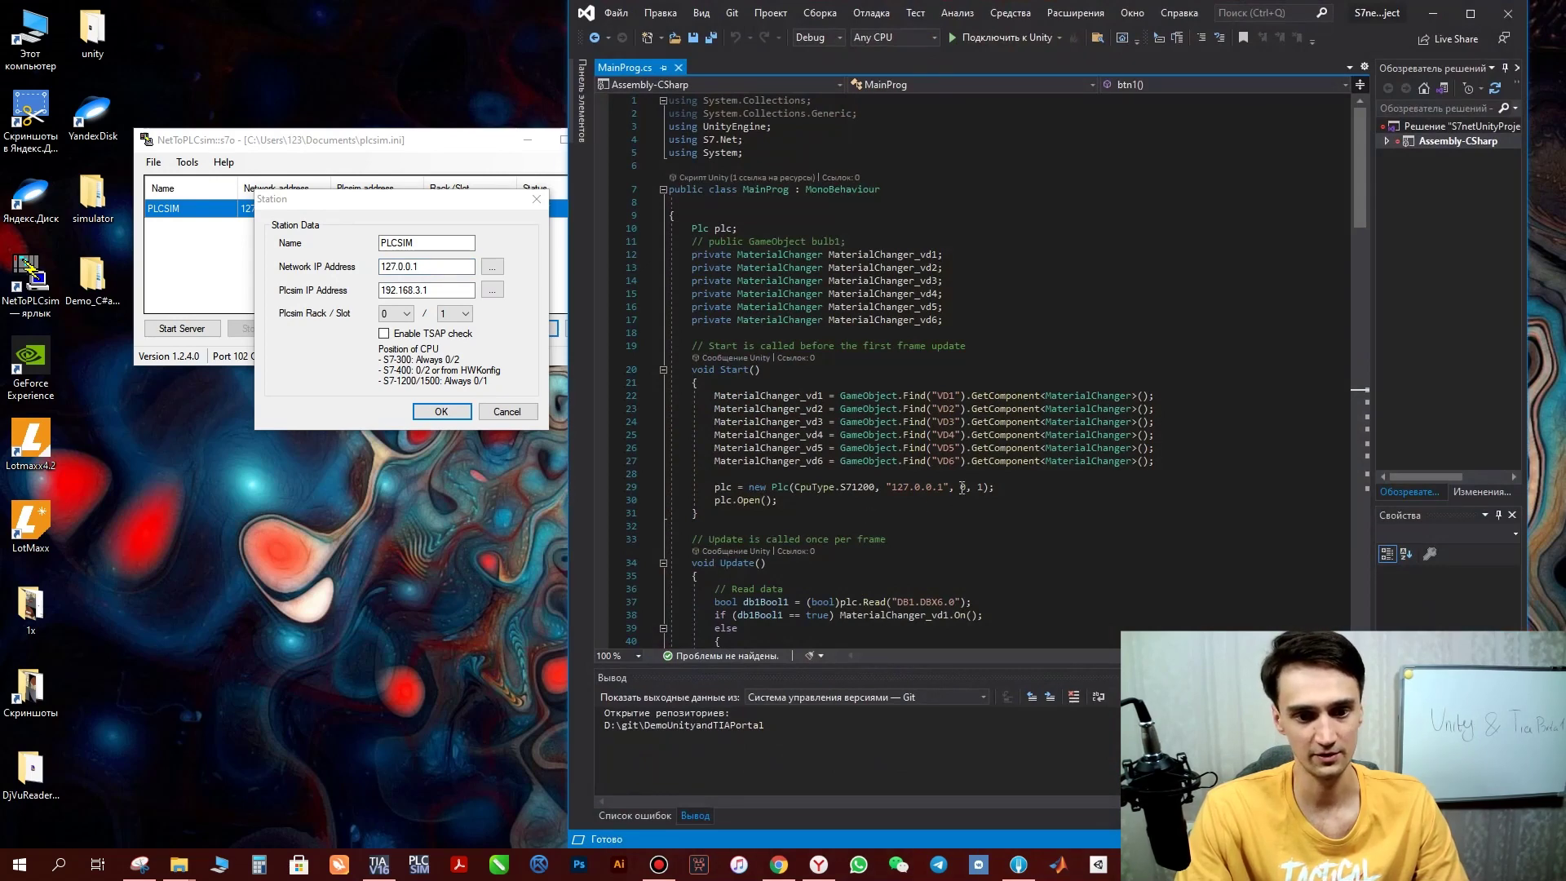
left_click_drag(892, 487, 943, 487)
left_click(423, 284)
left_click_drag(423, 285, 379, 292)
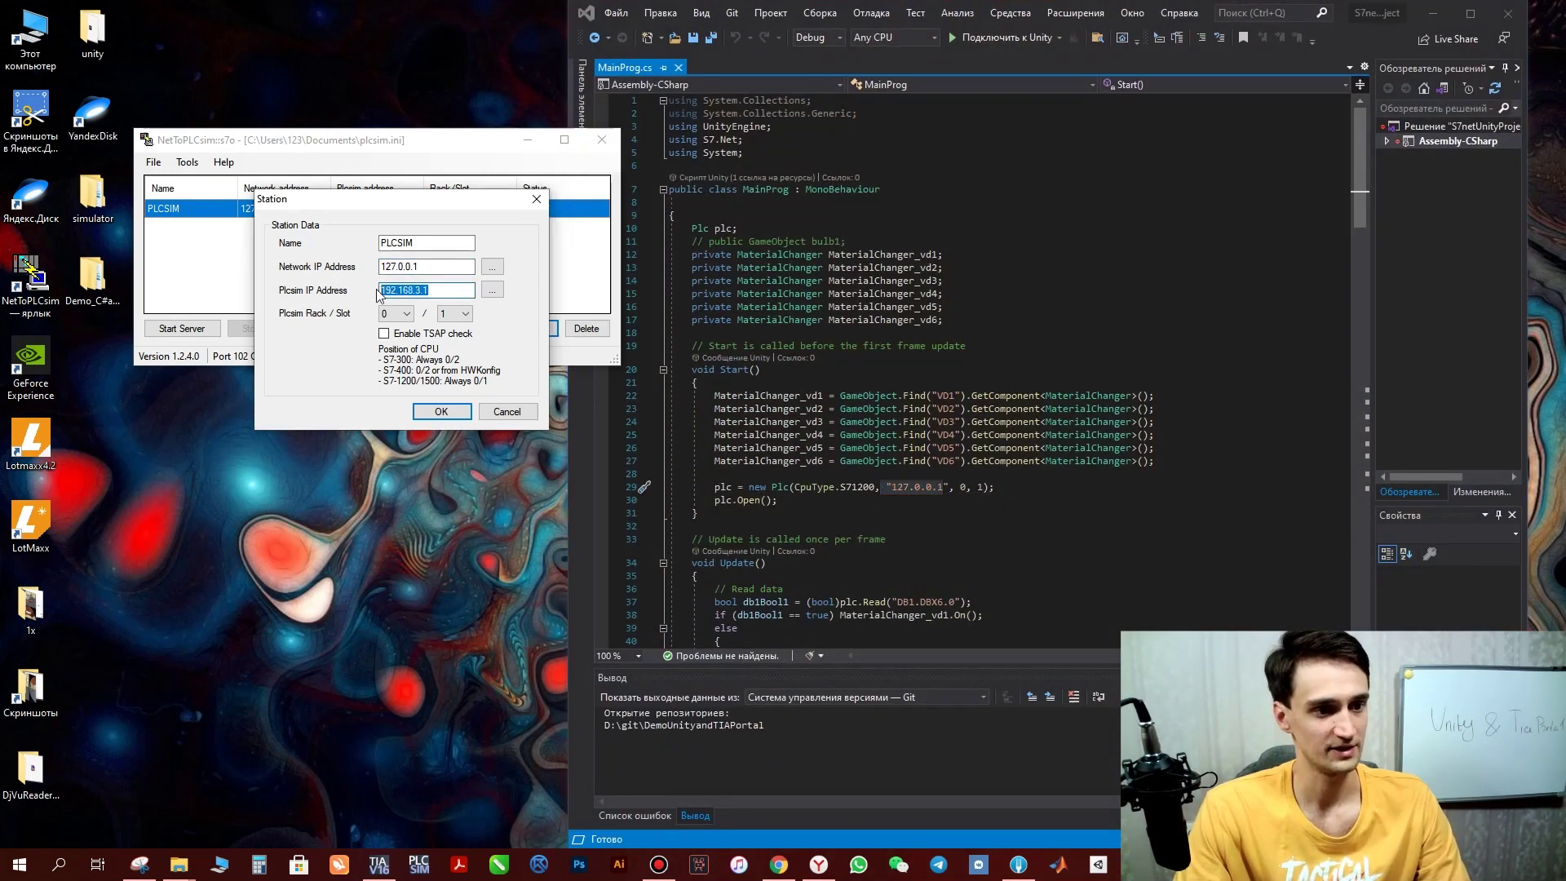
left_click(438, 412)
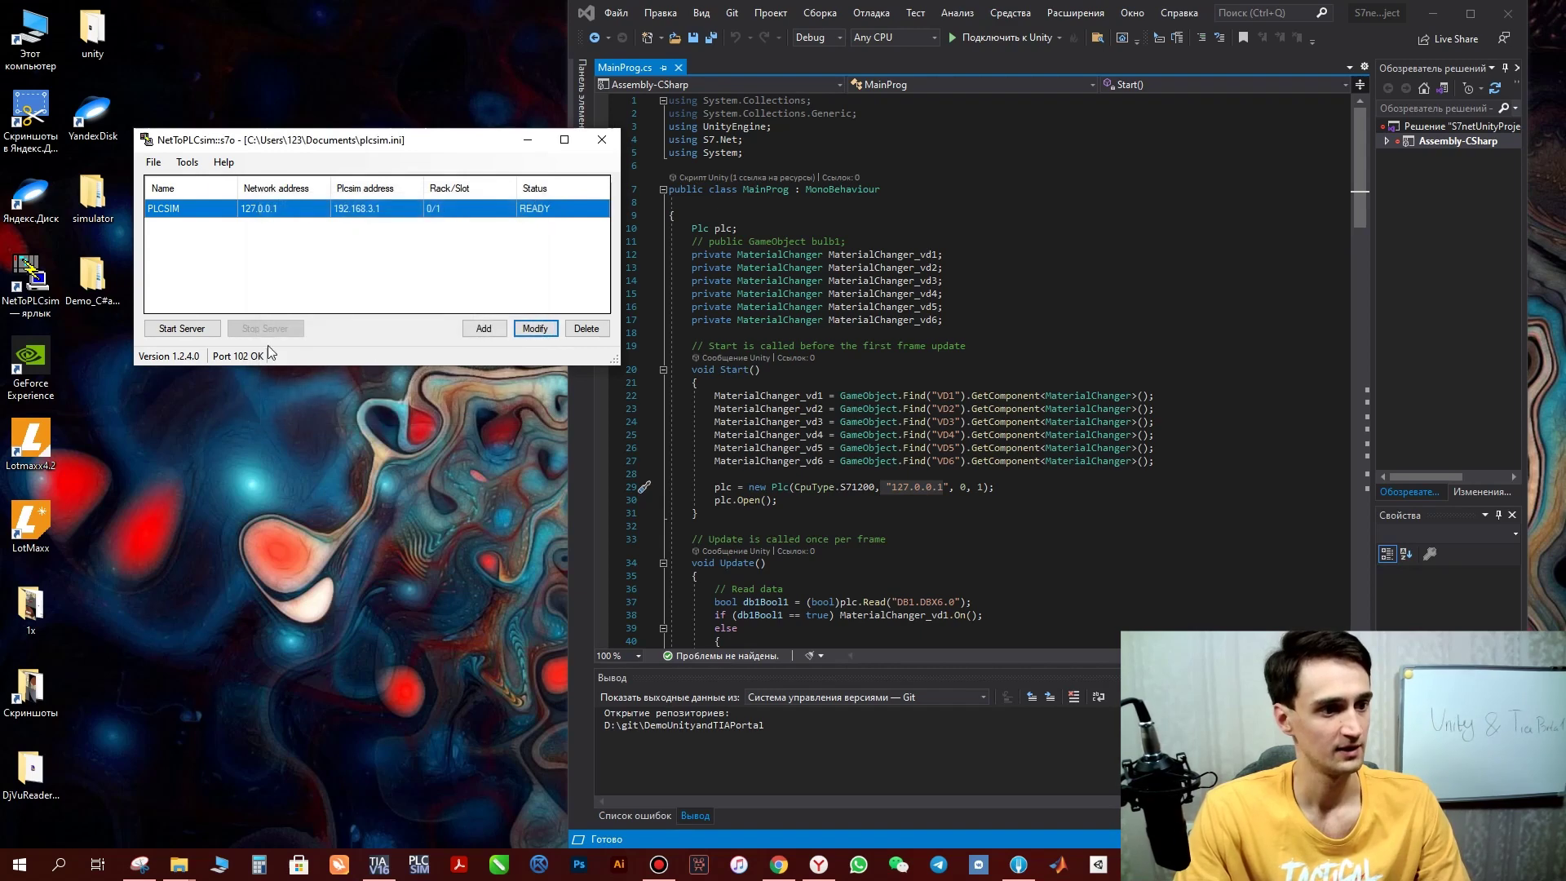
left_click(198, 329)
Open Main [OB1] in TIA Portal and start the PLC simulation, accepting the warning
left_click(532, 140)
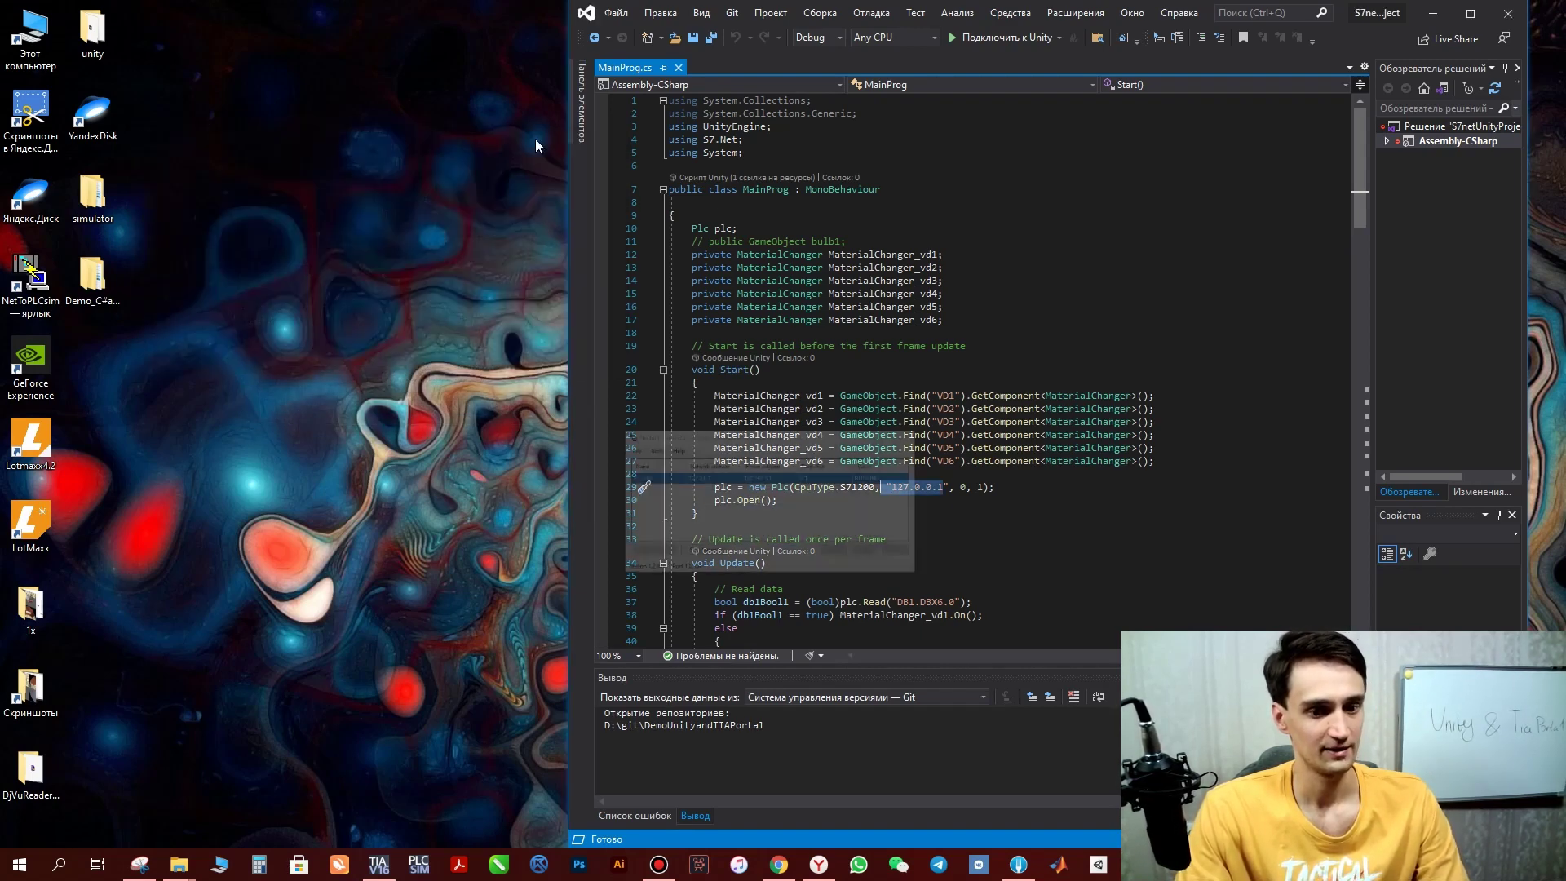
left_click(379, 864)
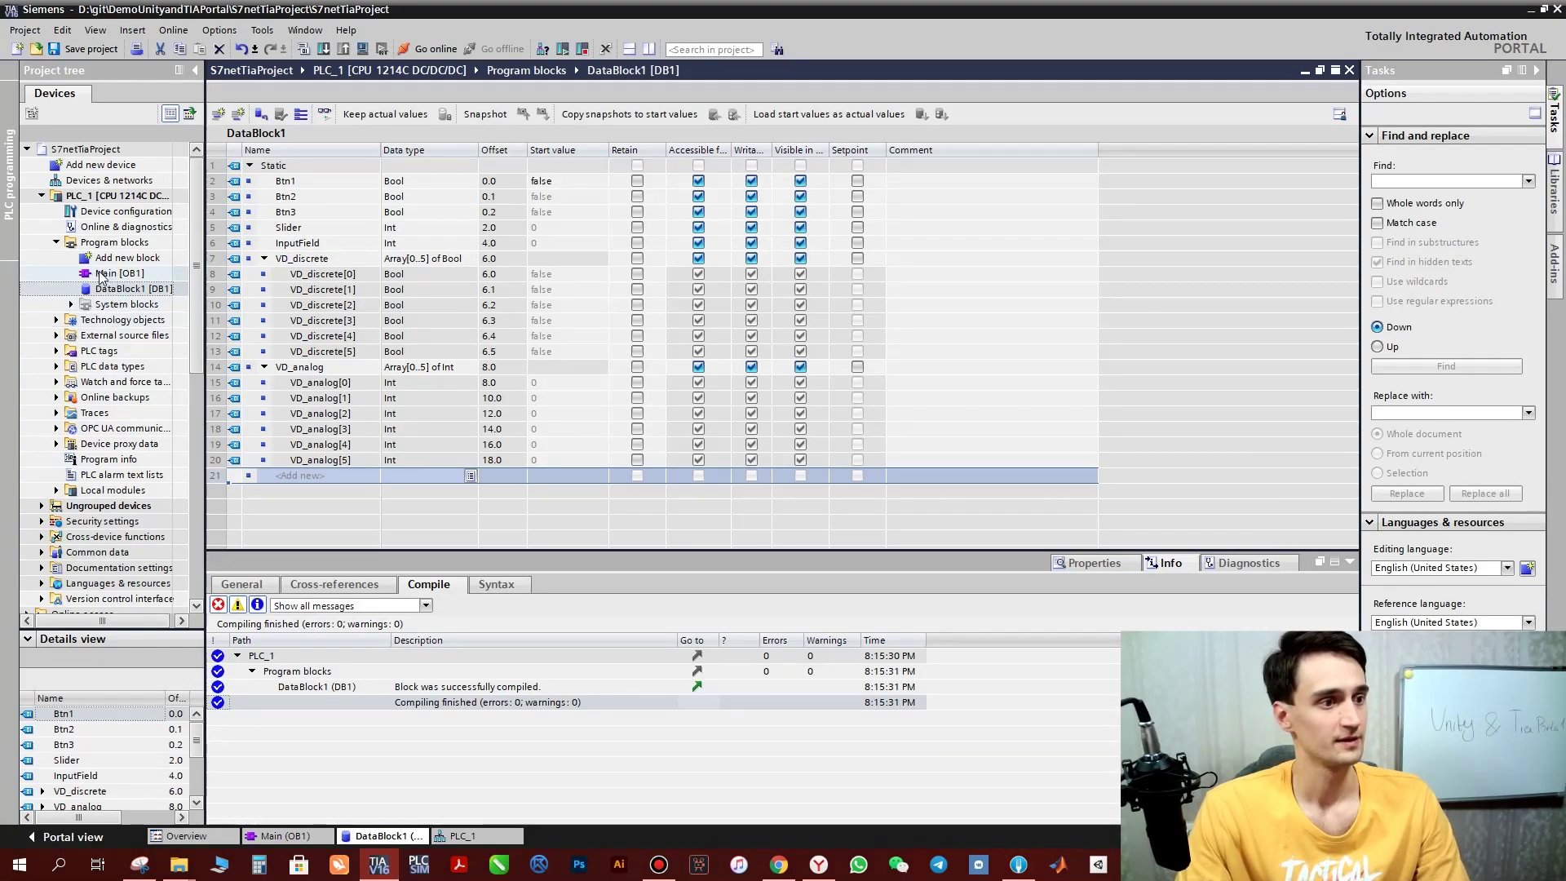
double_click(101, 275)
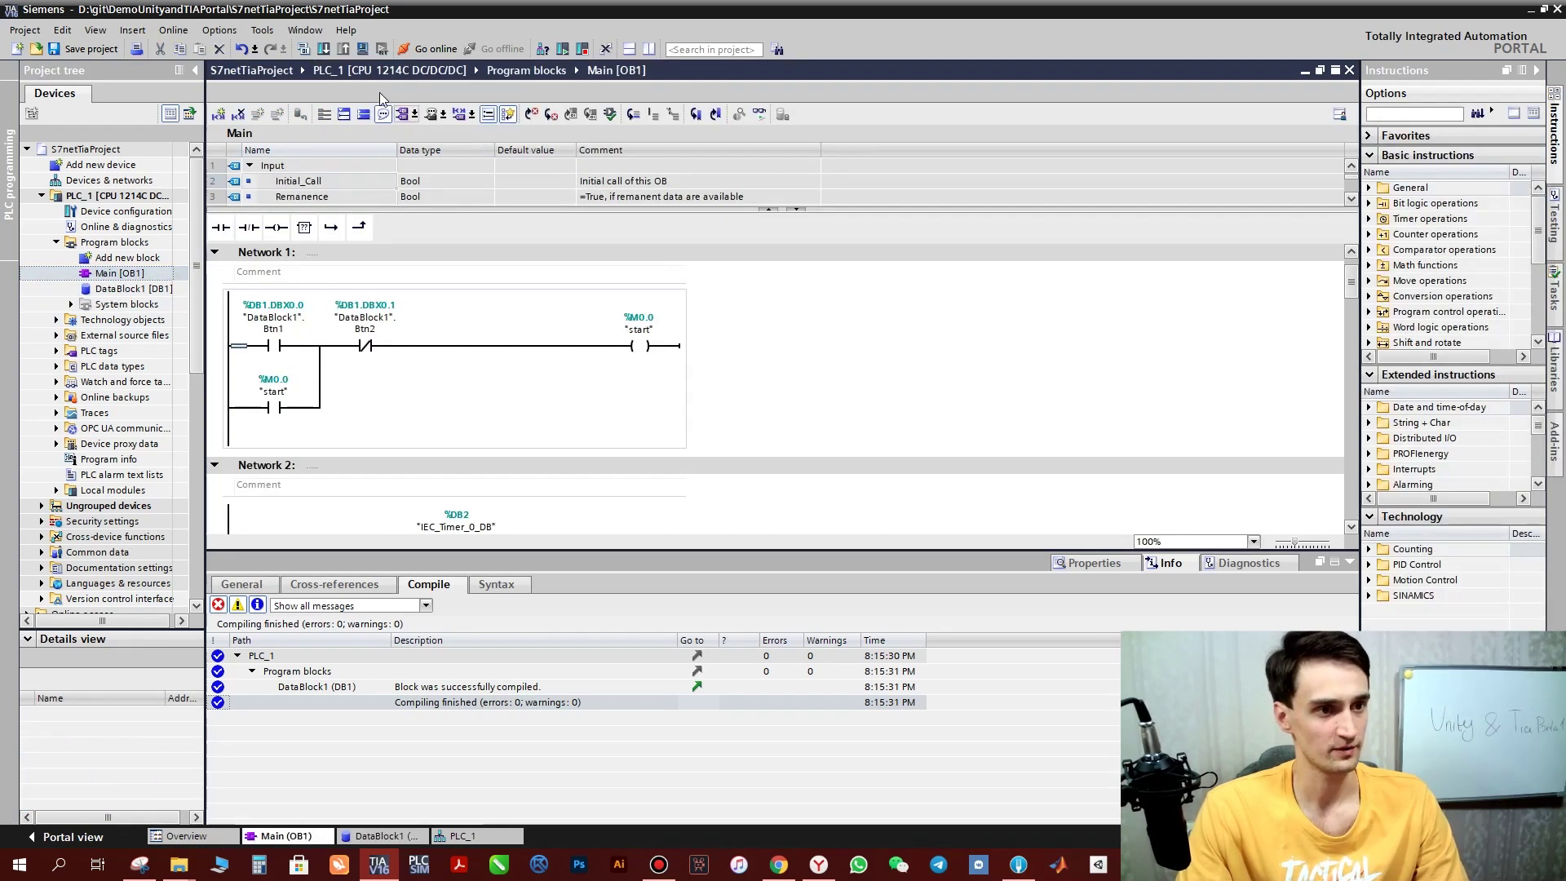
left_click(362, 49)
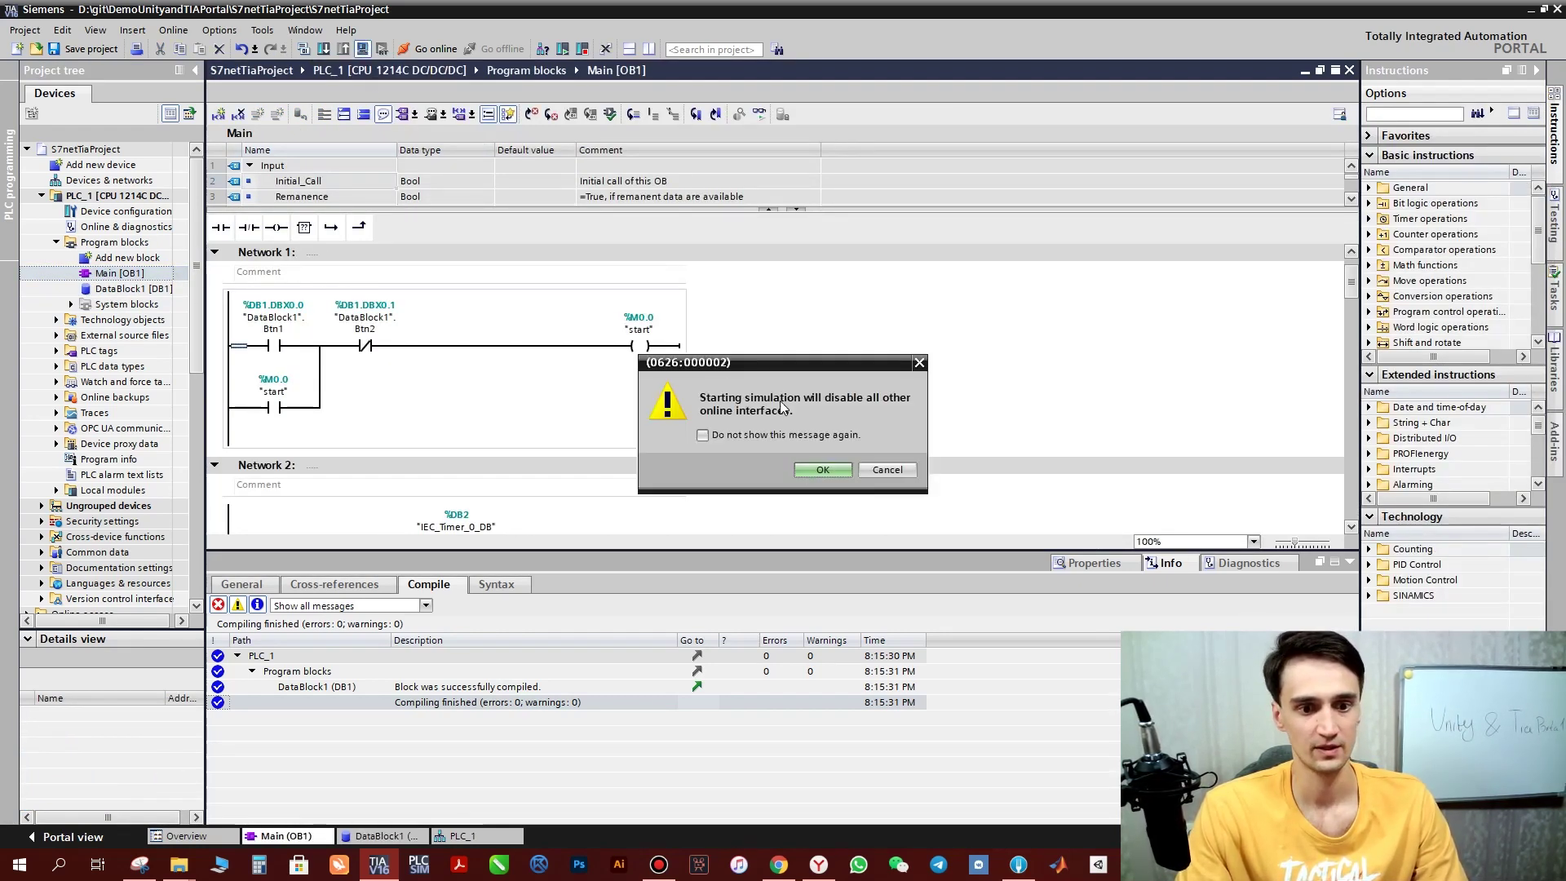
left_click(823, 470)
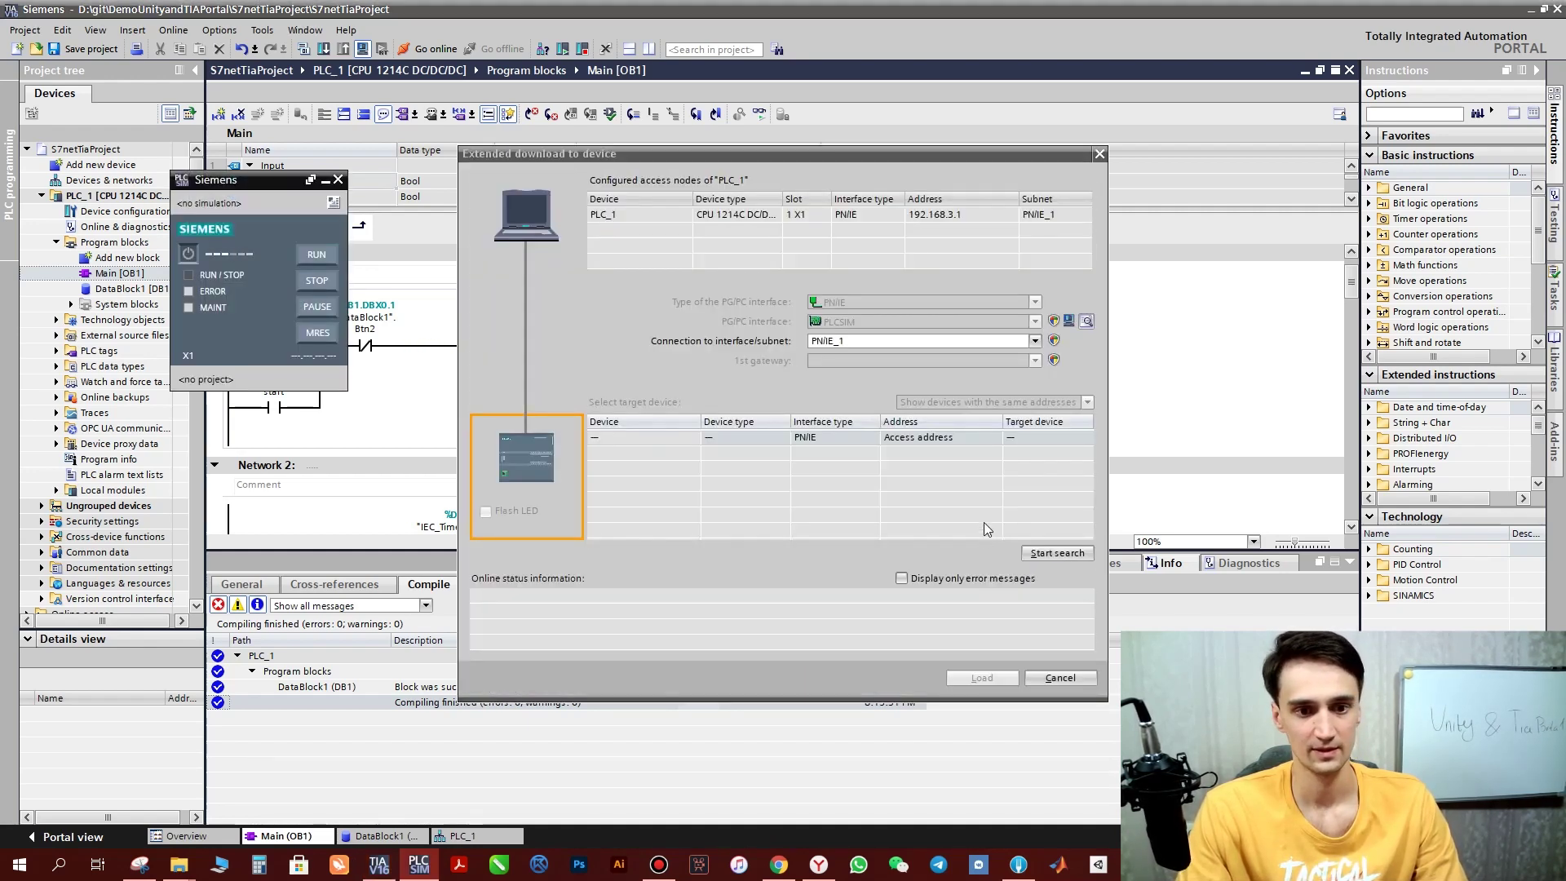
Download PLC_1 to the simulated CPU at 192.168.3.1 and start the module afterwards
left_click(1060, 551)
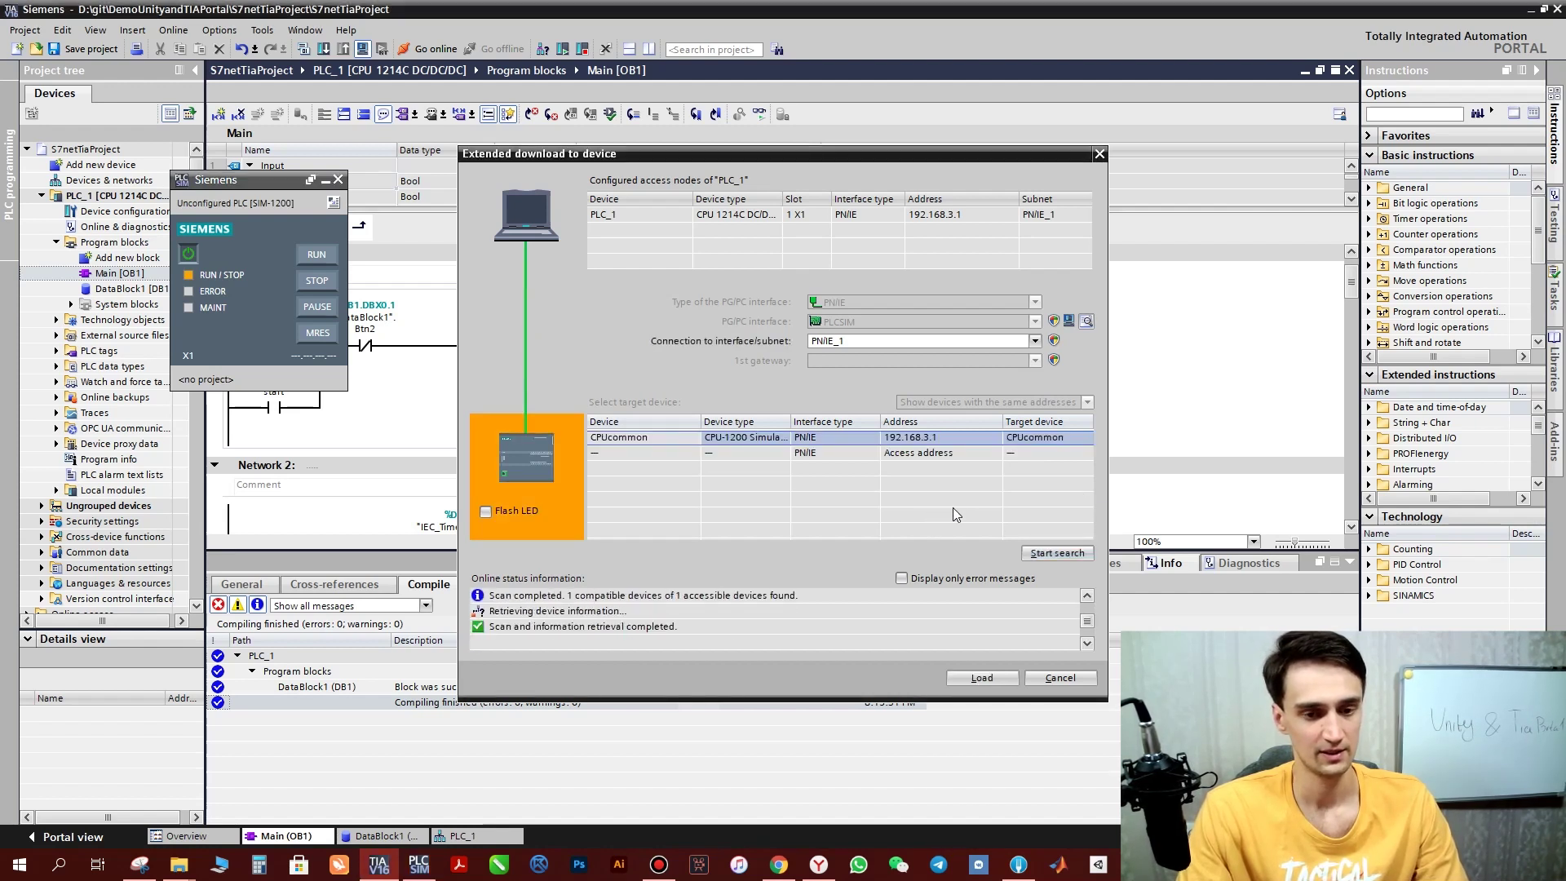
left_click(988, 678)
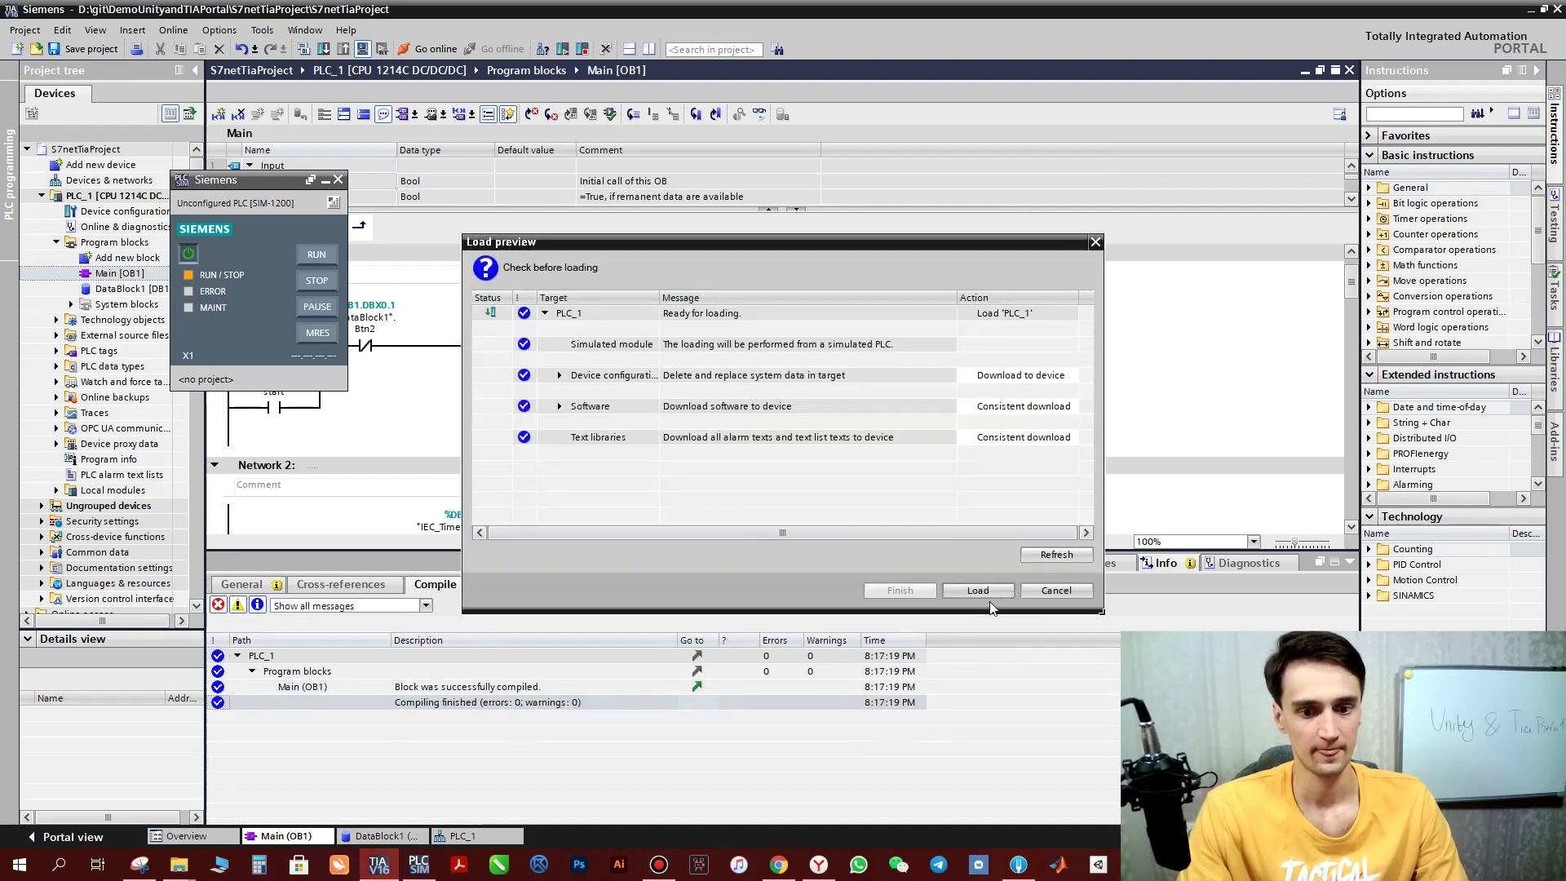
left_click(988, 590)
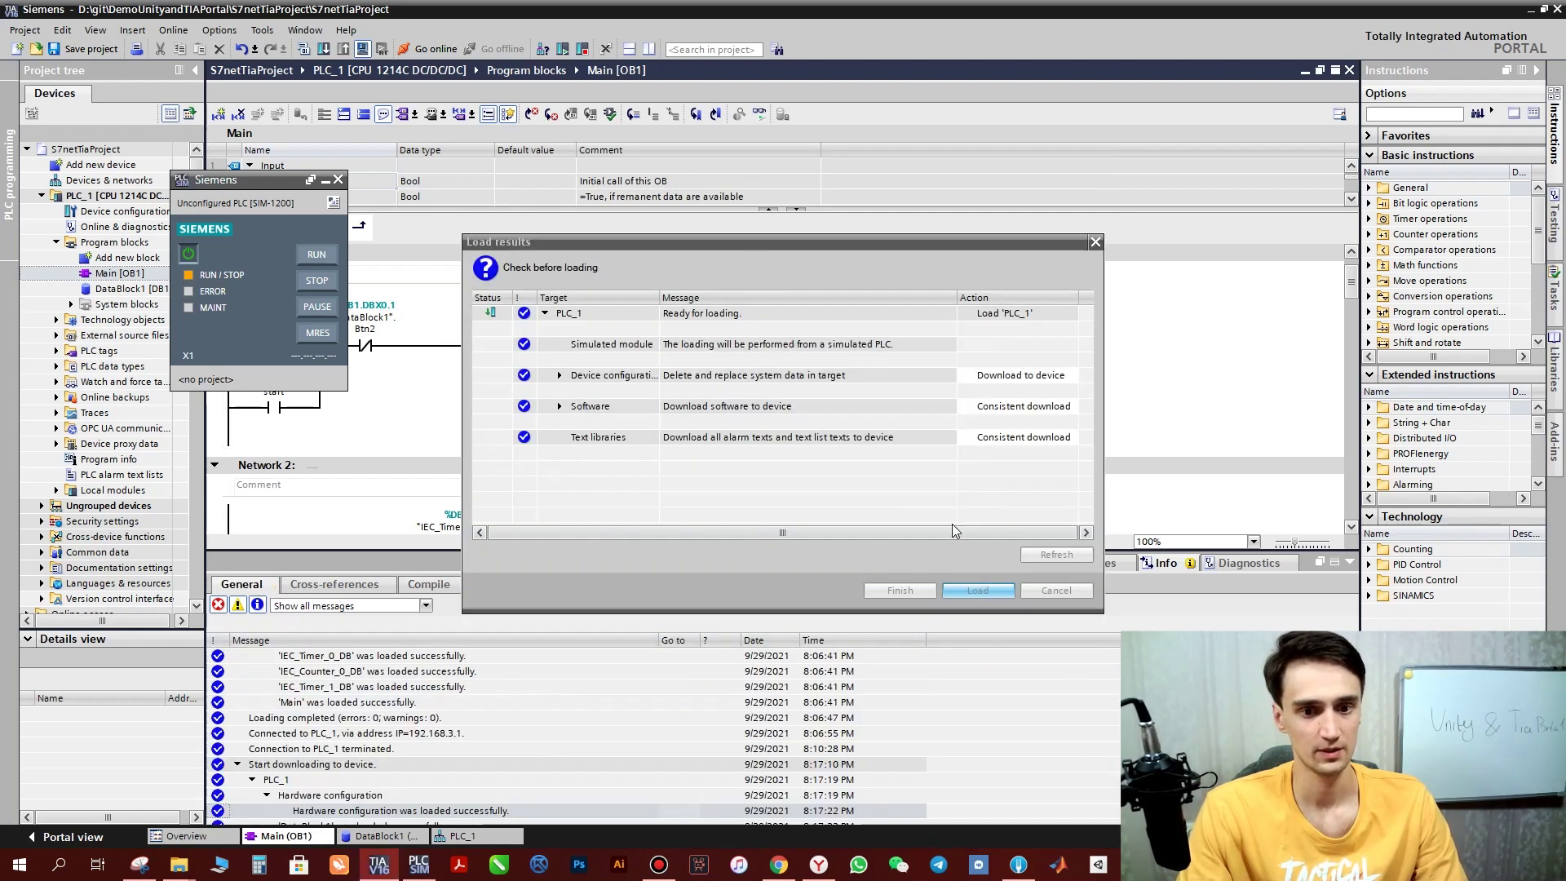
left_click(1069, 345)
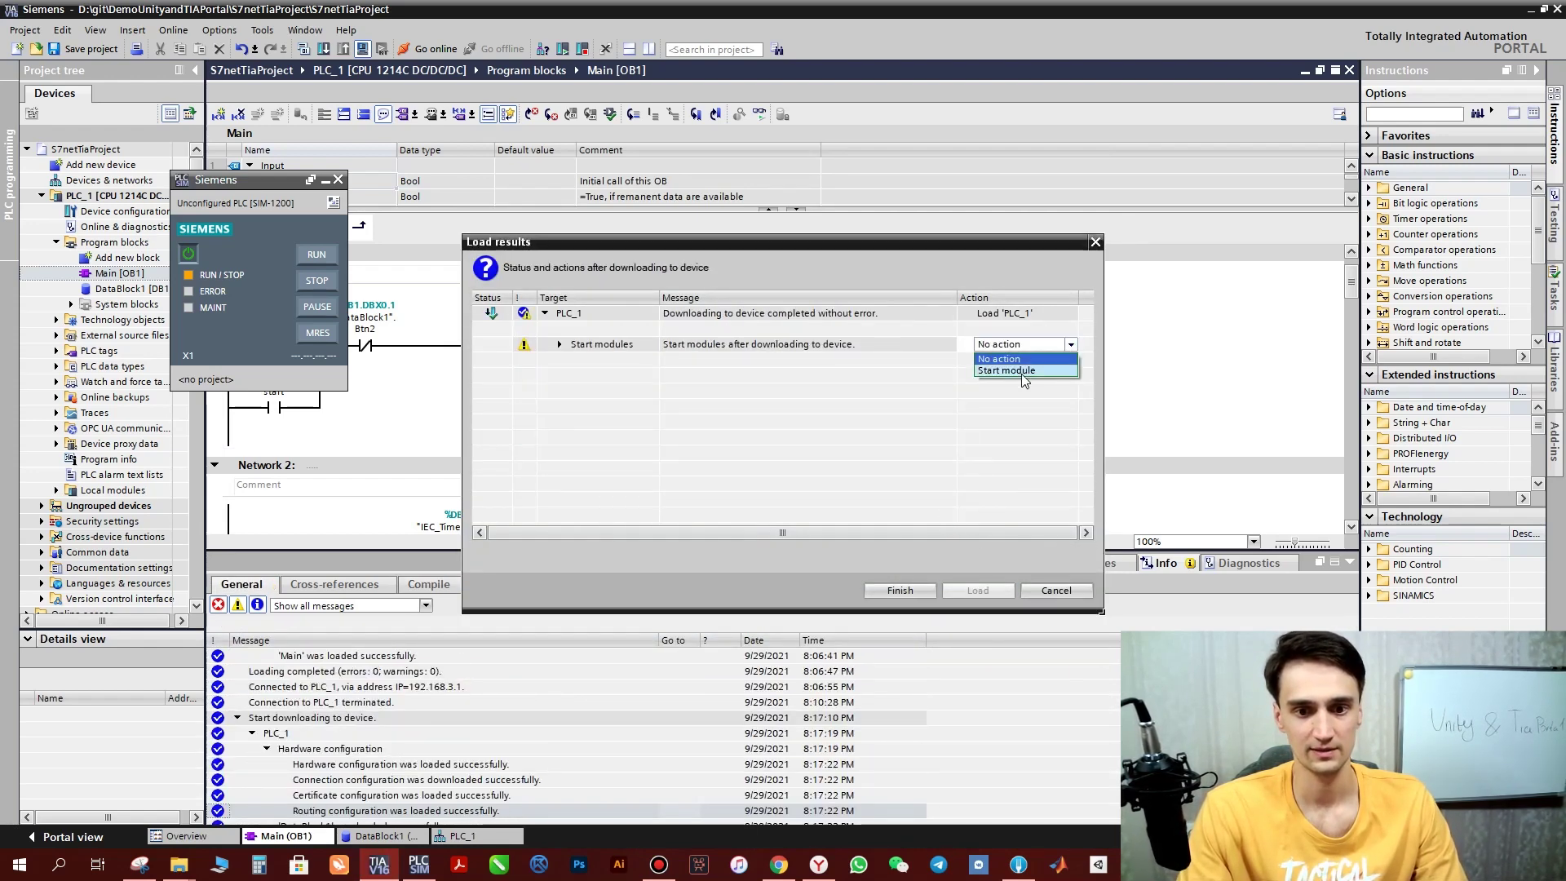
left_click(1021, 373)
left_click(900, 589)
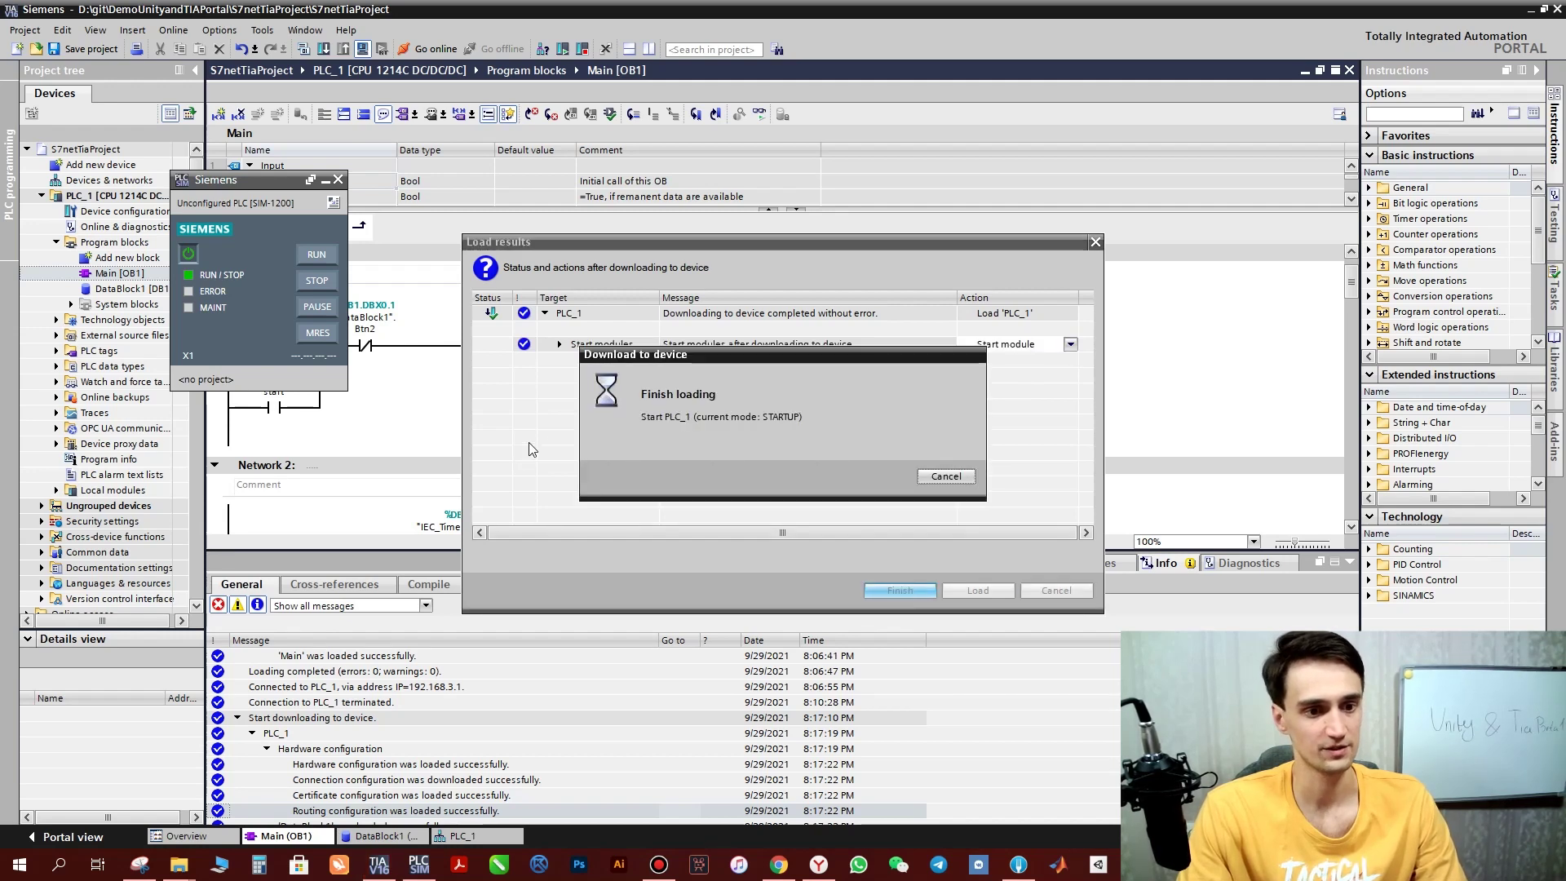
left_click(326, 180)
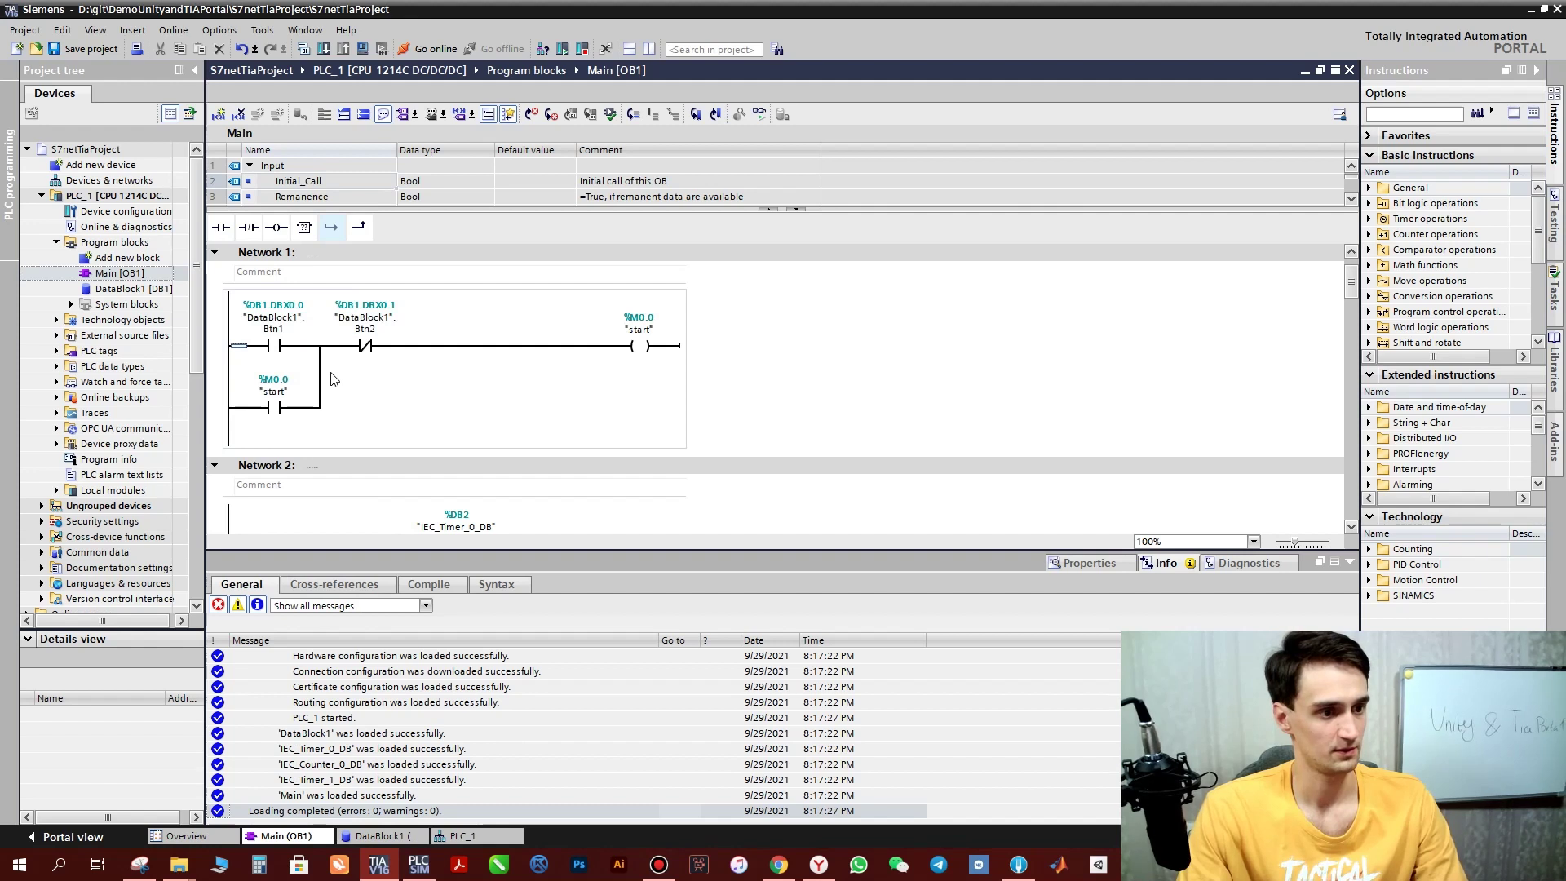
Go online with PLC_1, monitor Main [OB1] live, then return to the Unity factory scene
key("ctrl+k")
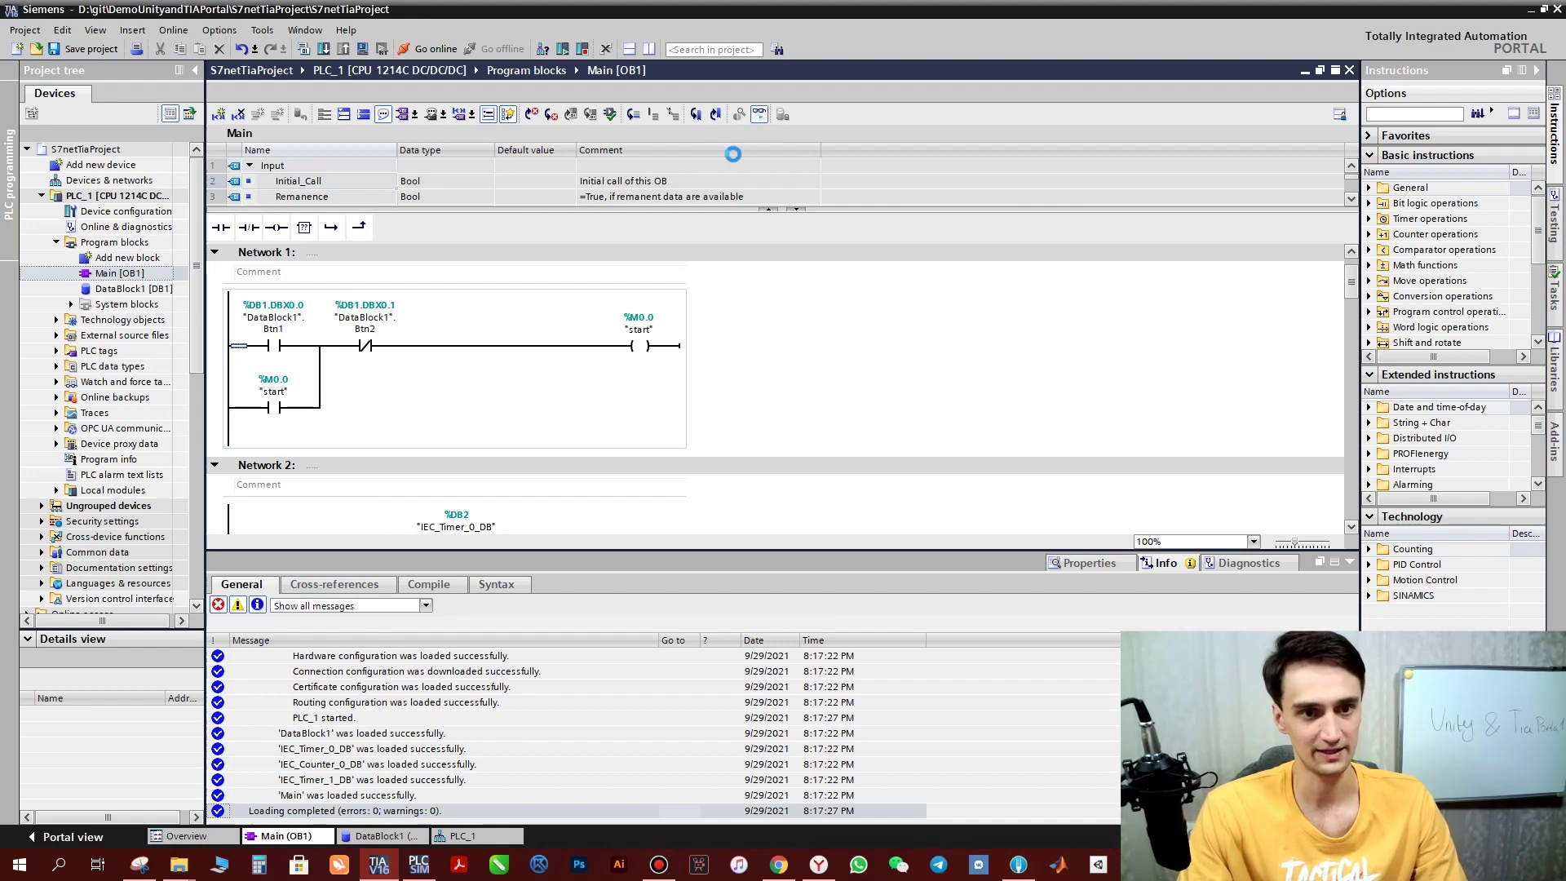
key("ctrl+t")
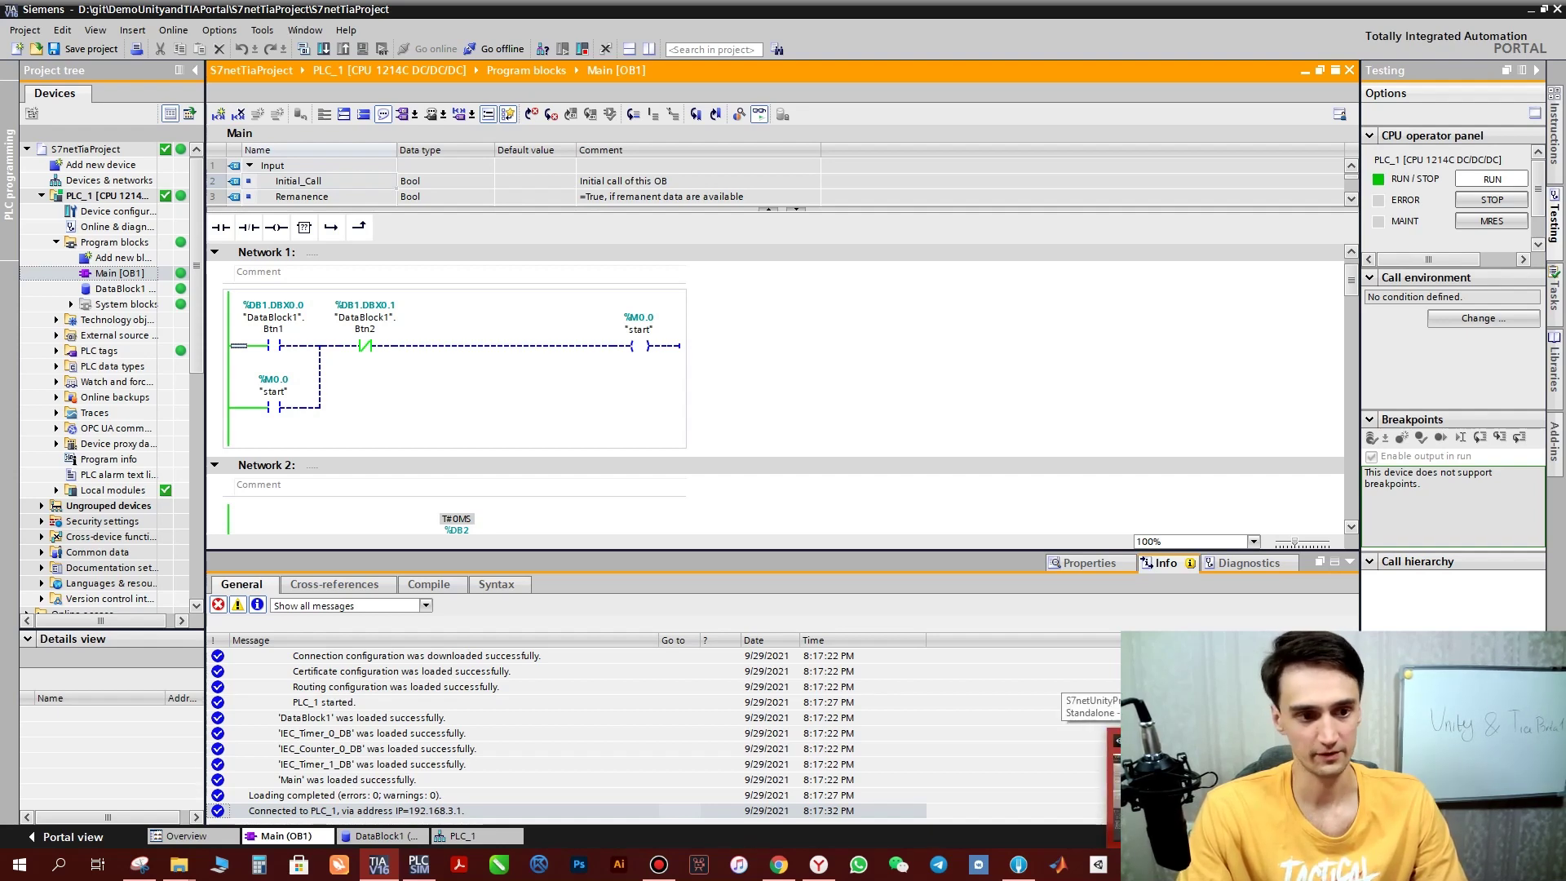
key("alt+Tab")
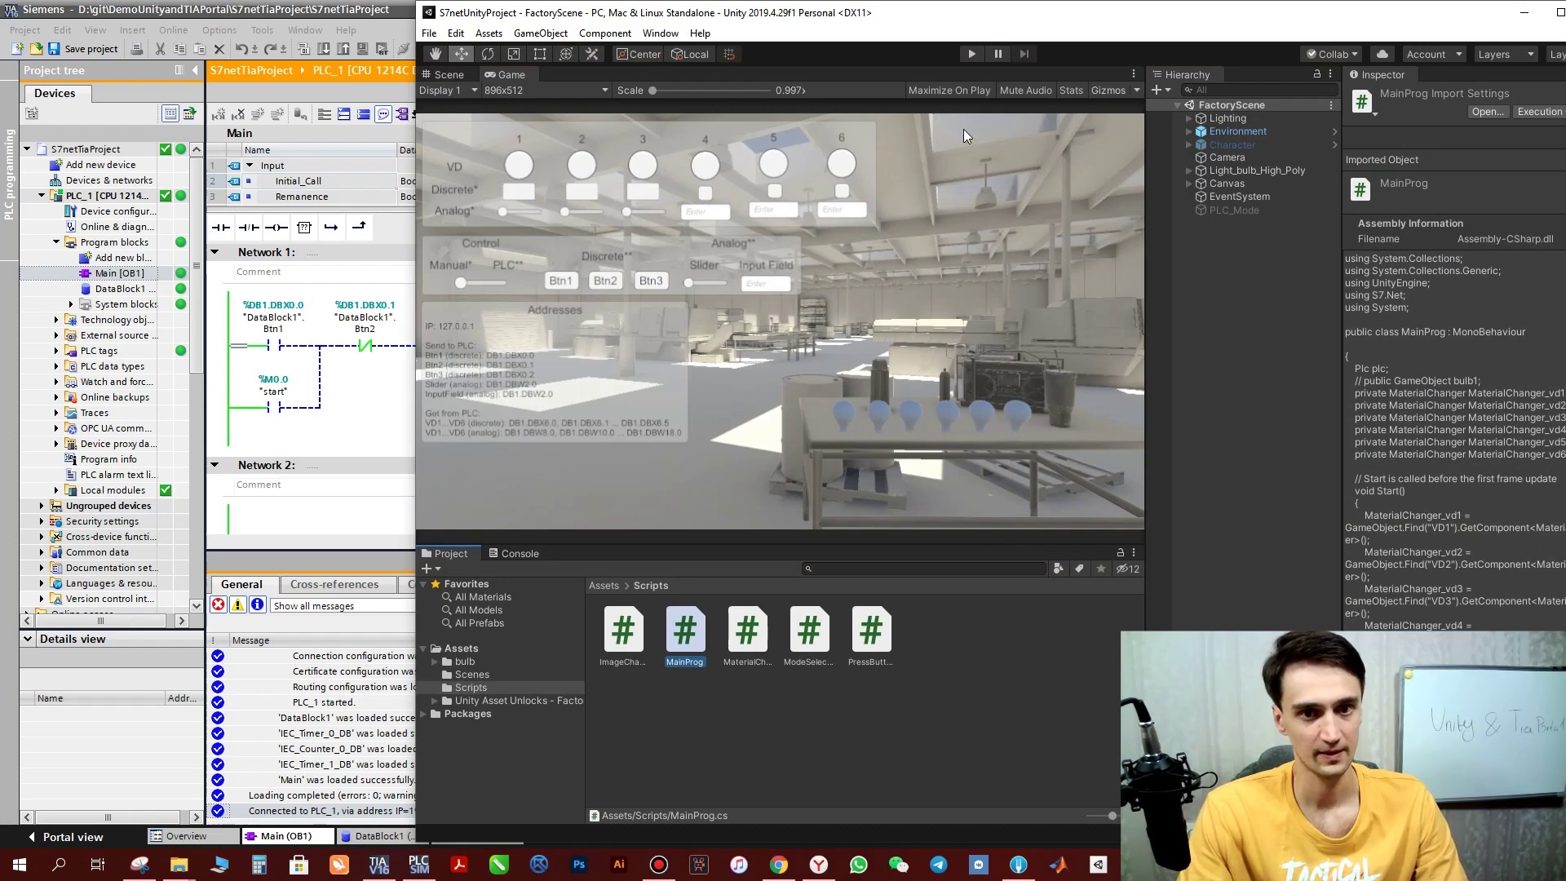
Run the factory scene in Play mode and test the Manual/PLC control slider
left_click(969, 54)
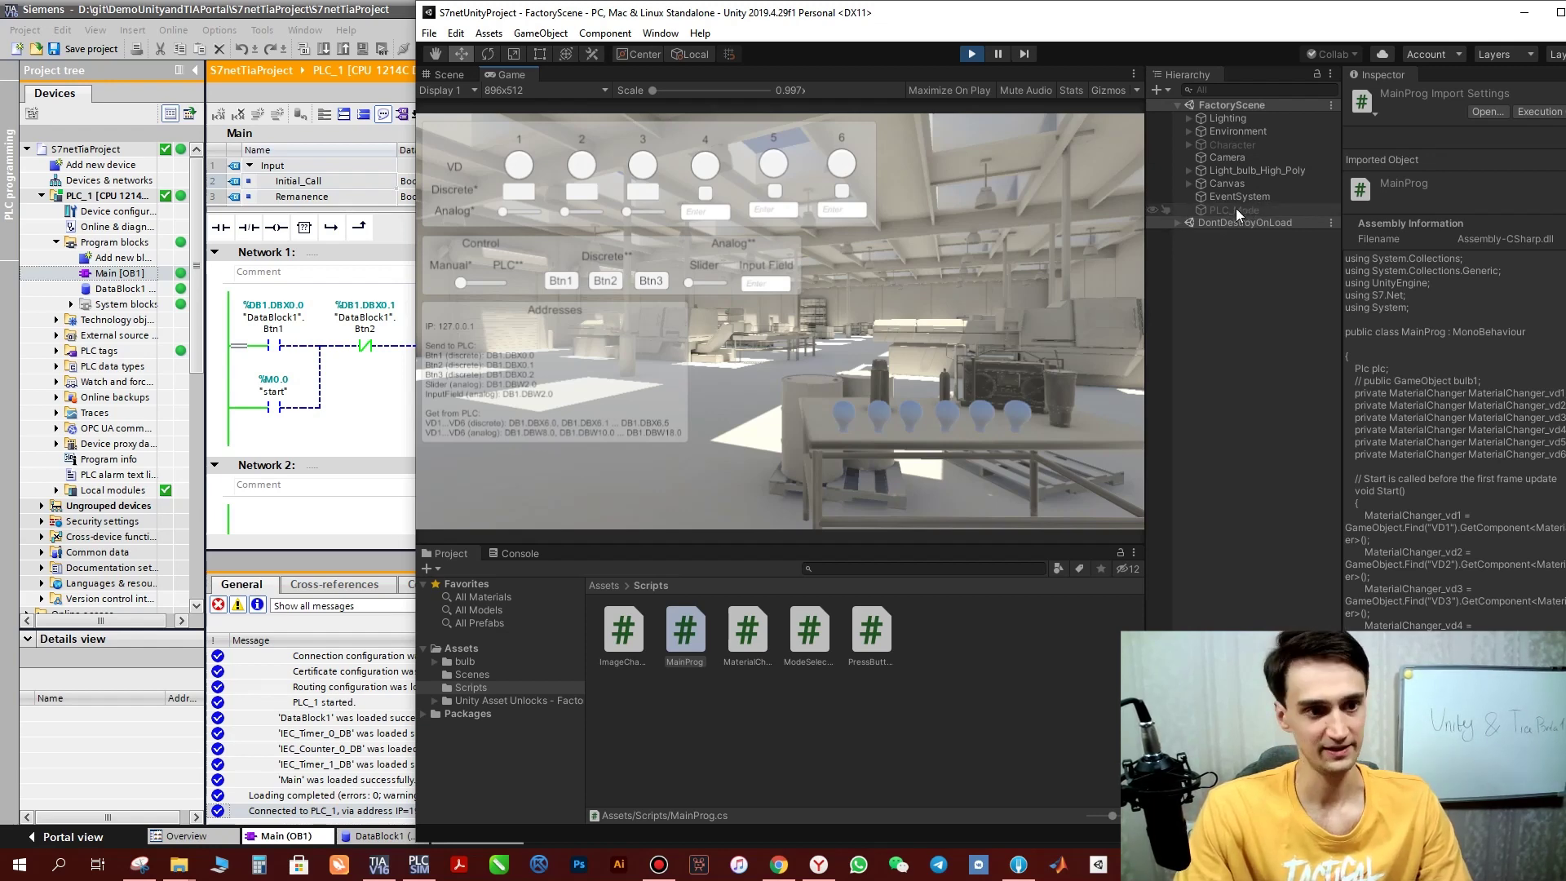
left_click_drag(476, 282, 494, 282)
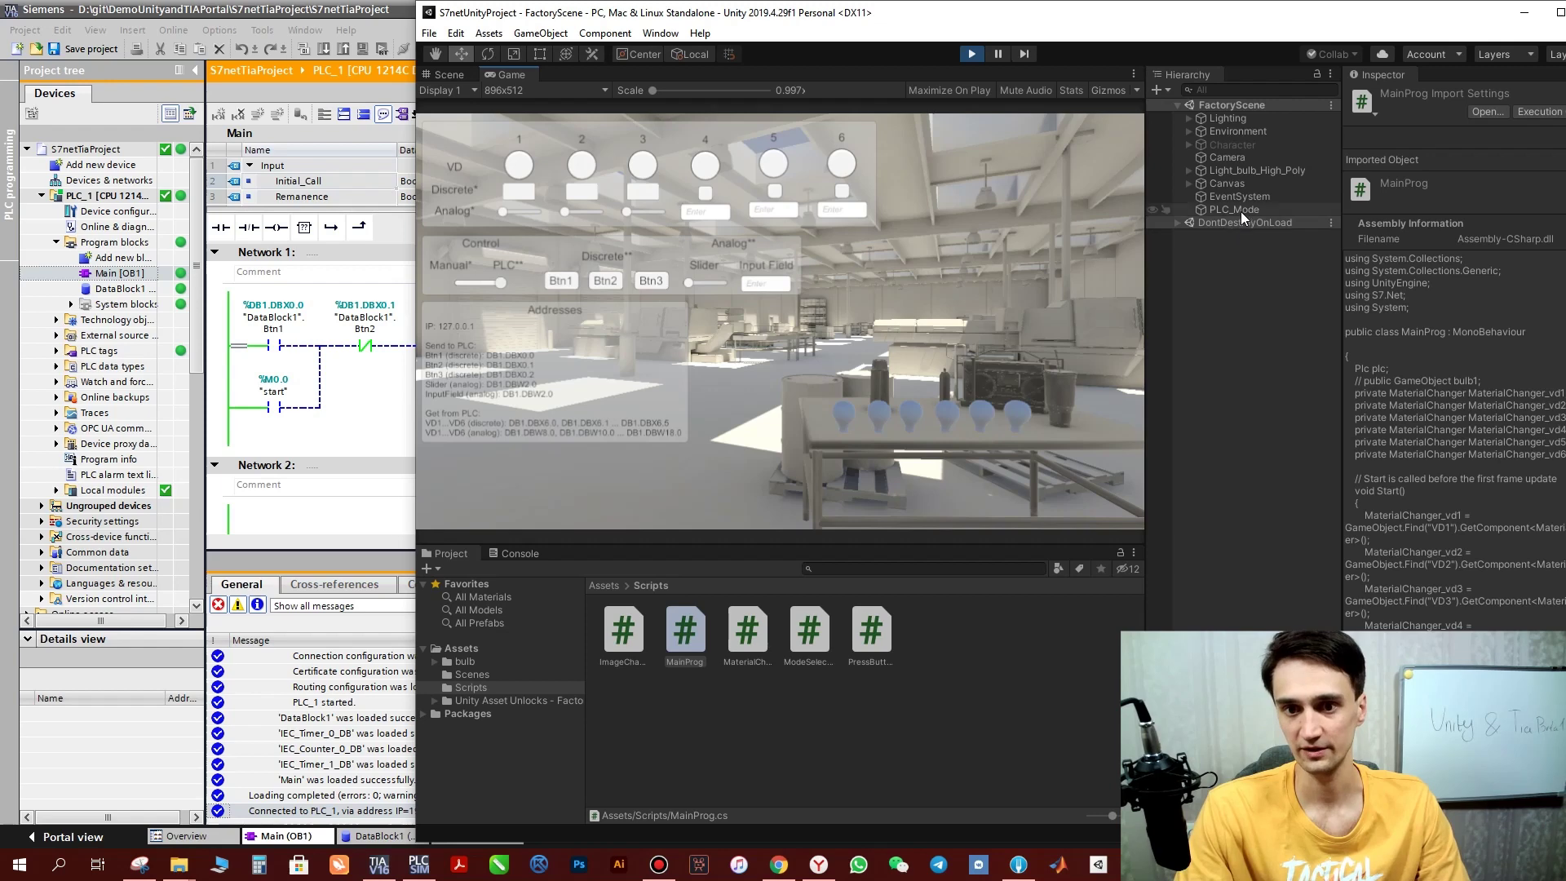
left_click_drag(499, 282, 438, 289)
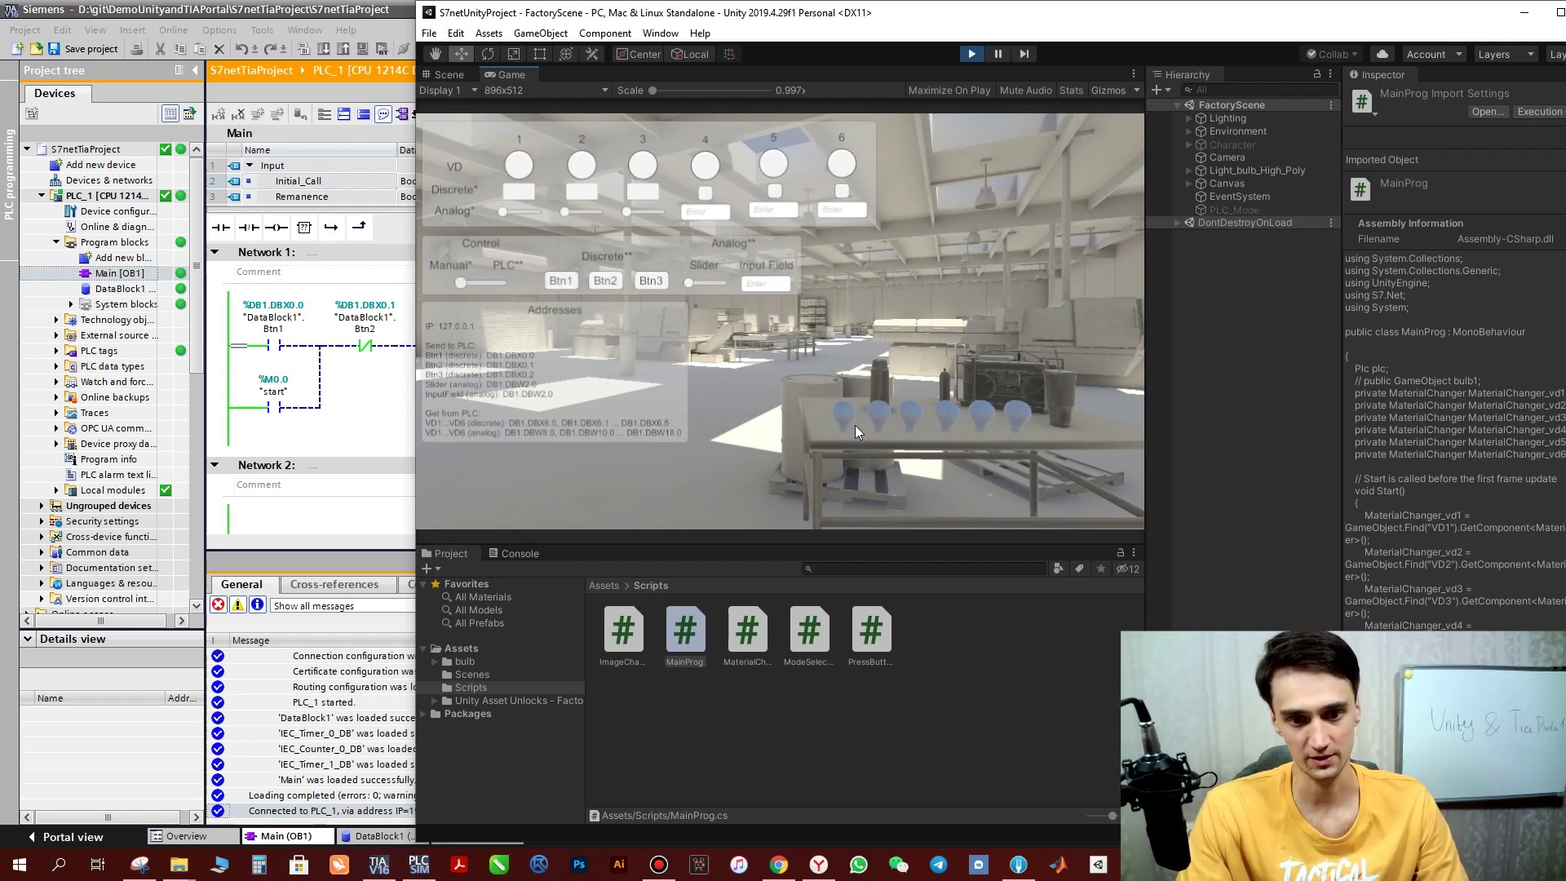
Toggle bulbs 1–3 and VD4's discrete output on and off, and vary bulb 3's analog level
left_click(517, 191)
left_click(517, 191)
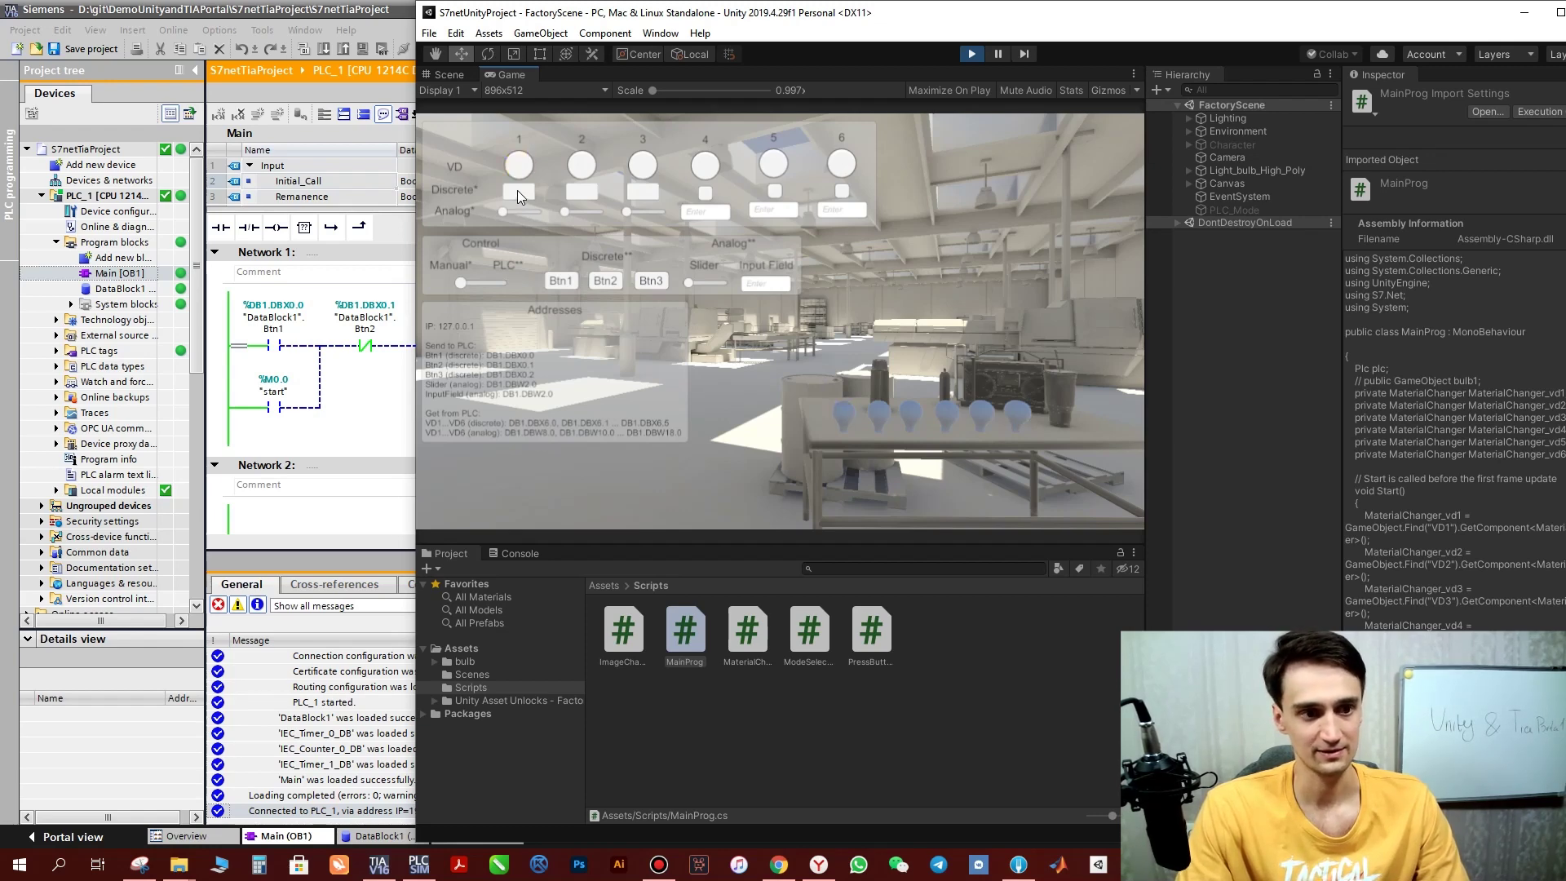
left_click(584, 193)
left_click(585, 192)
left_click(649, 191)
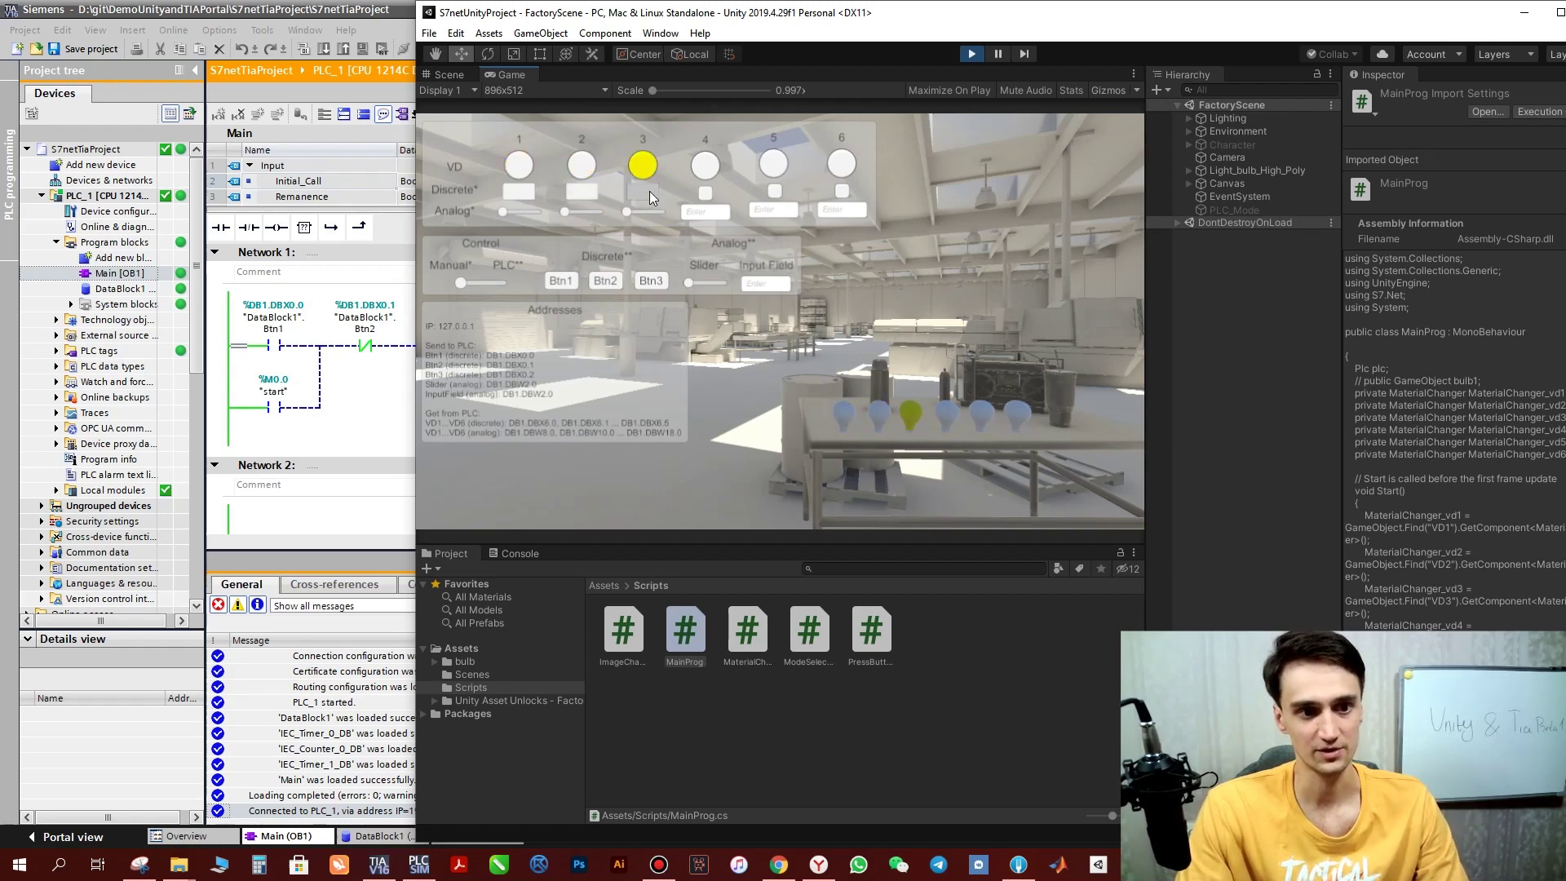
left_click(649, 191)
left_click_drag(649, 212, 590, 217)
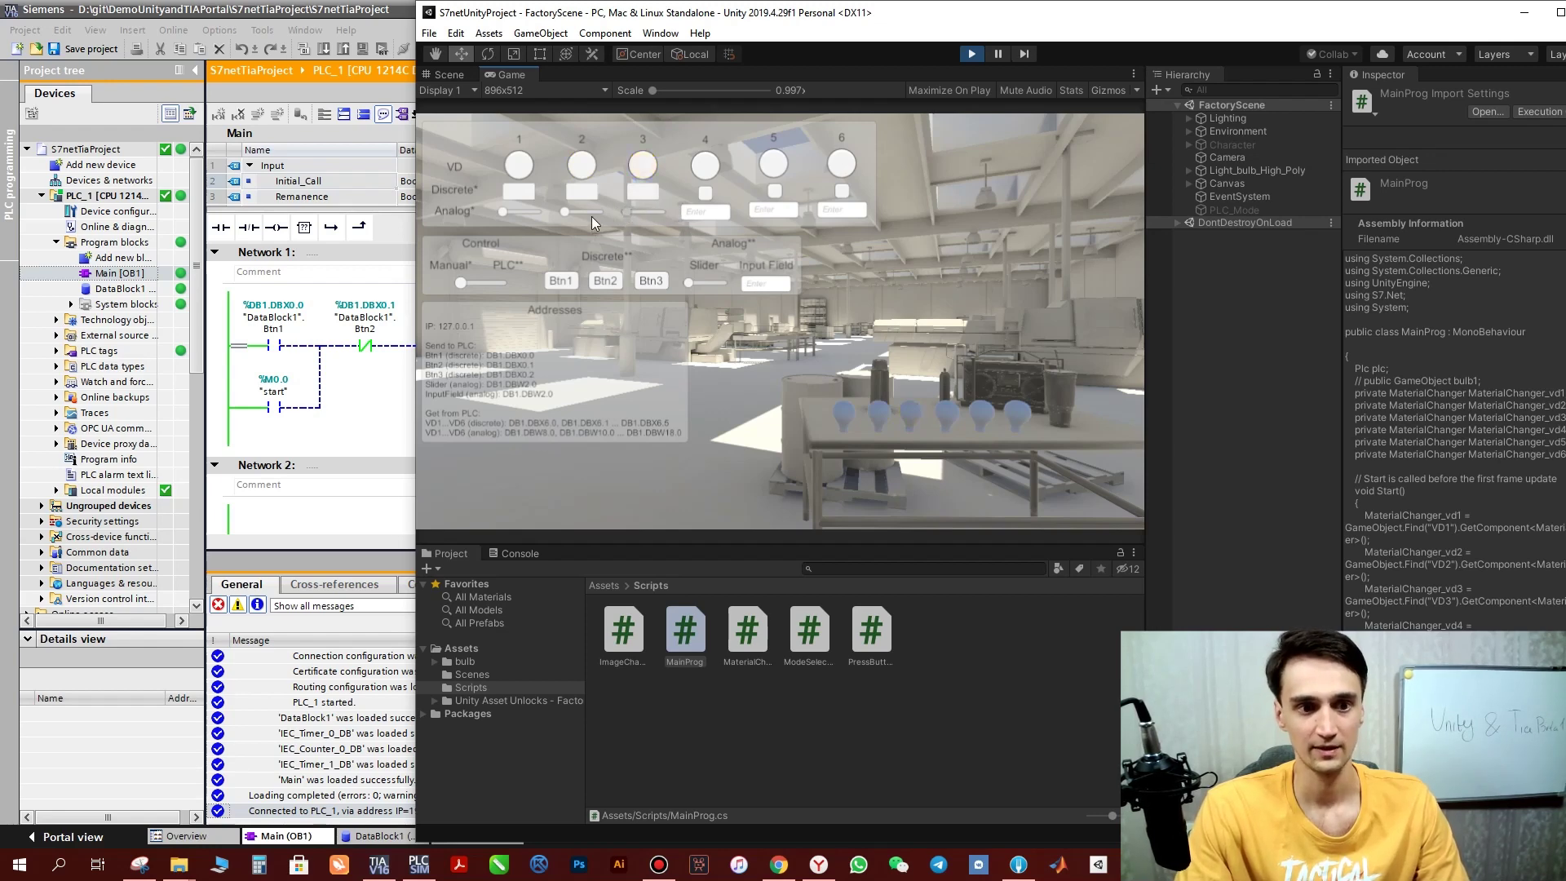
left_click(704, 194)
left_click(705, 193)
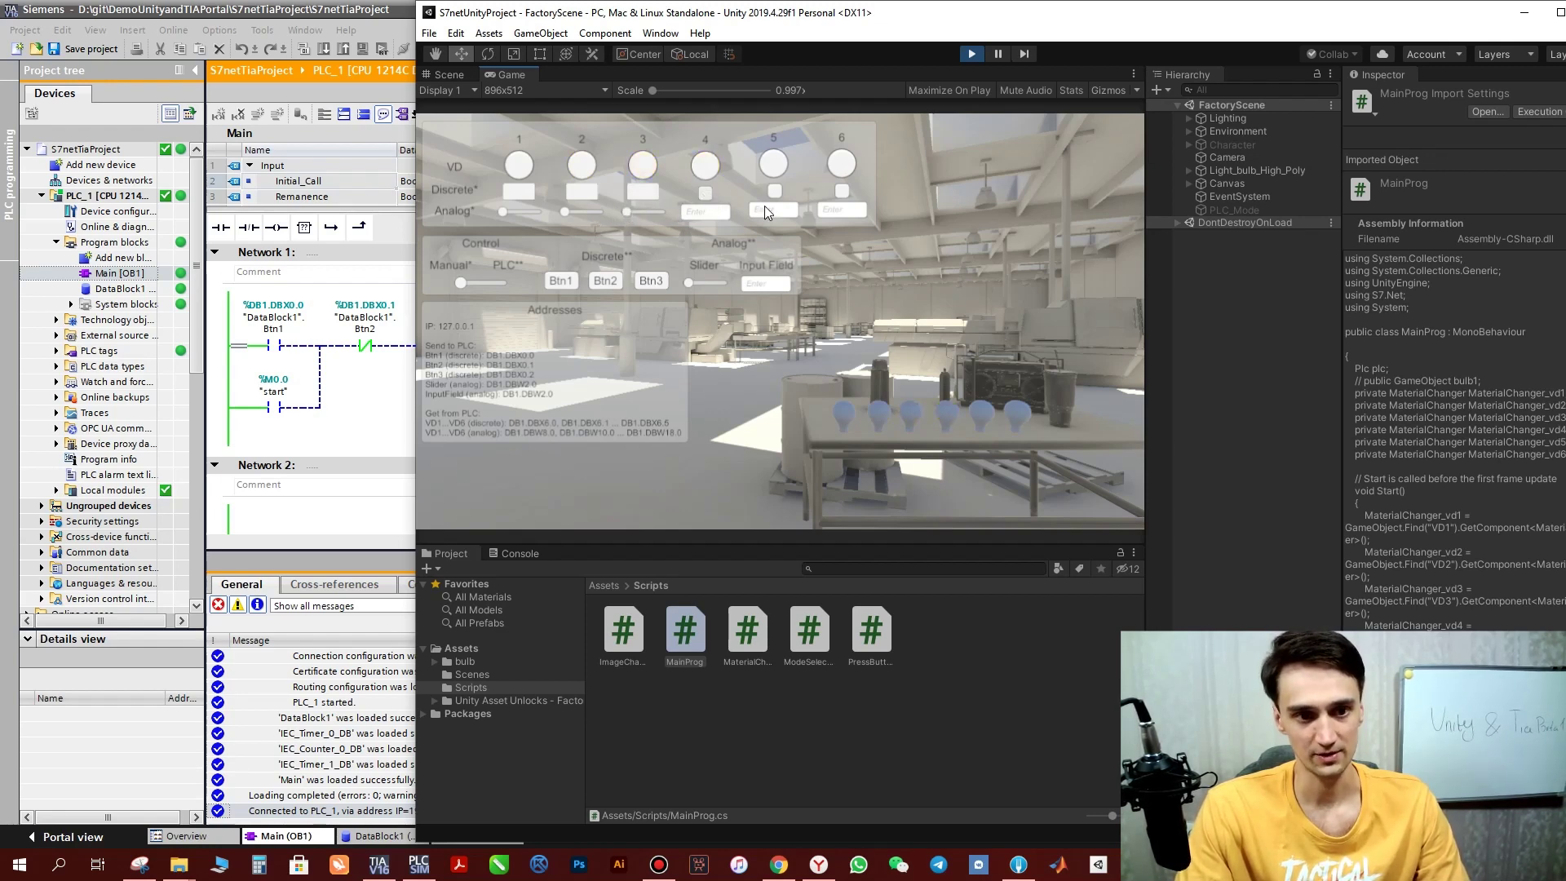
Enter 111 as VD5's analog value, switch bulb 5 off, and set control to PLC
type("11")
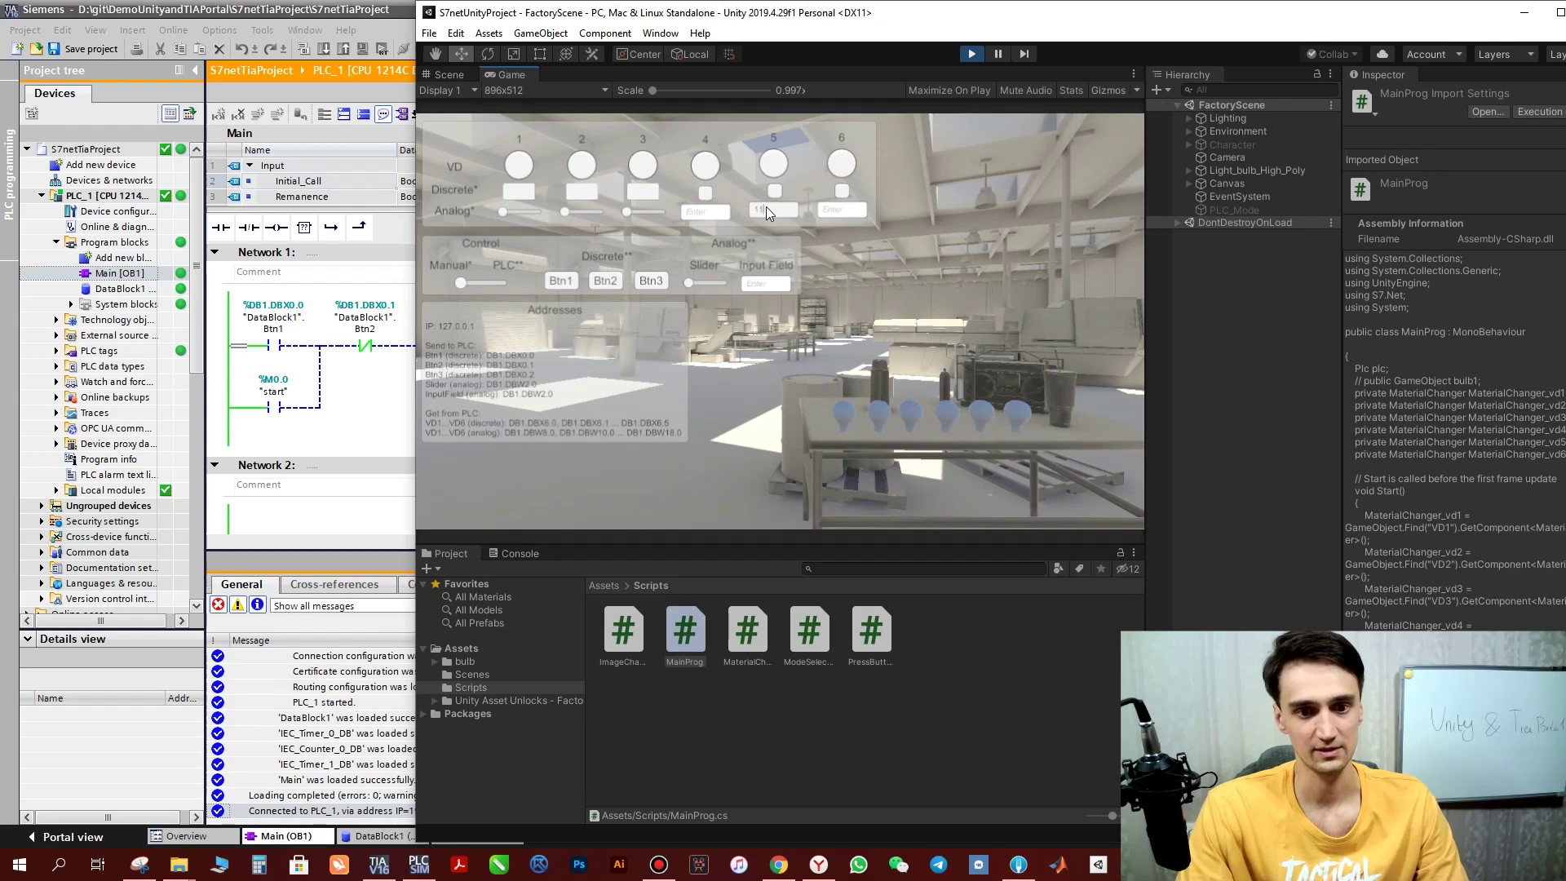
type("1")
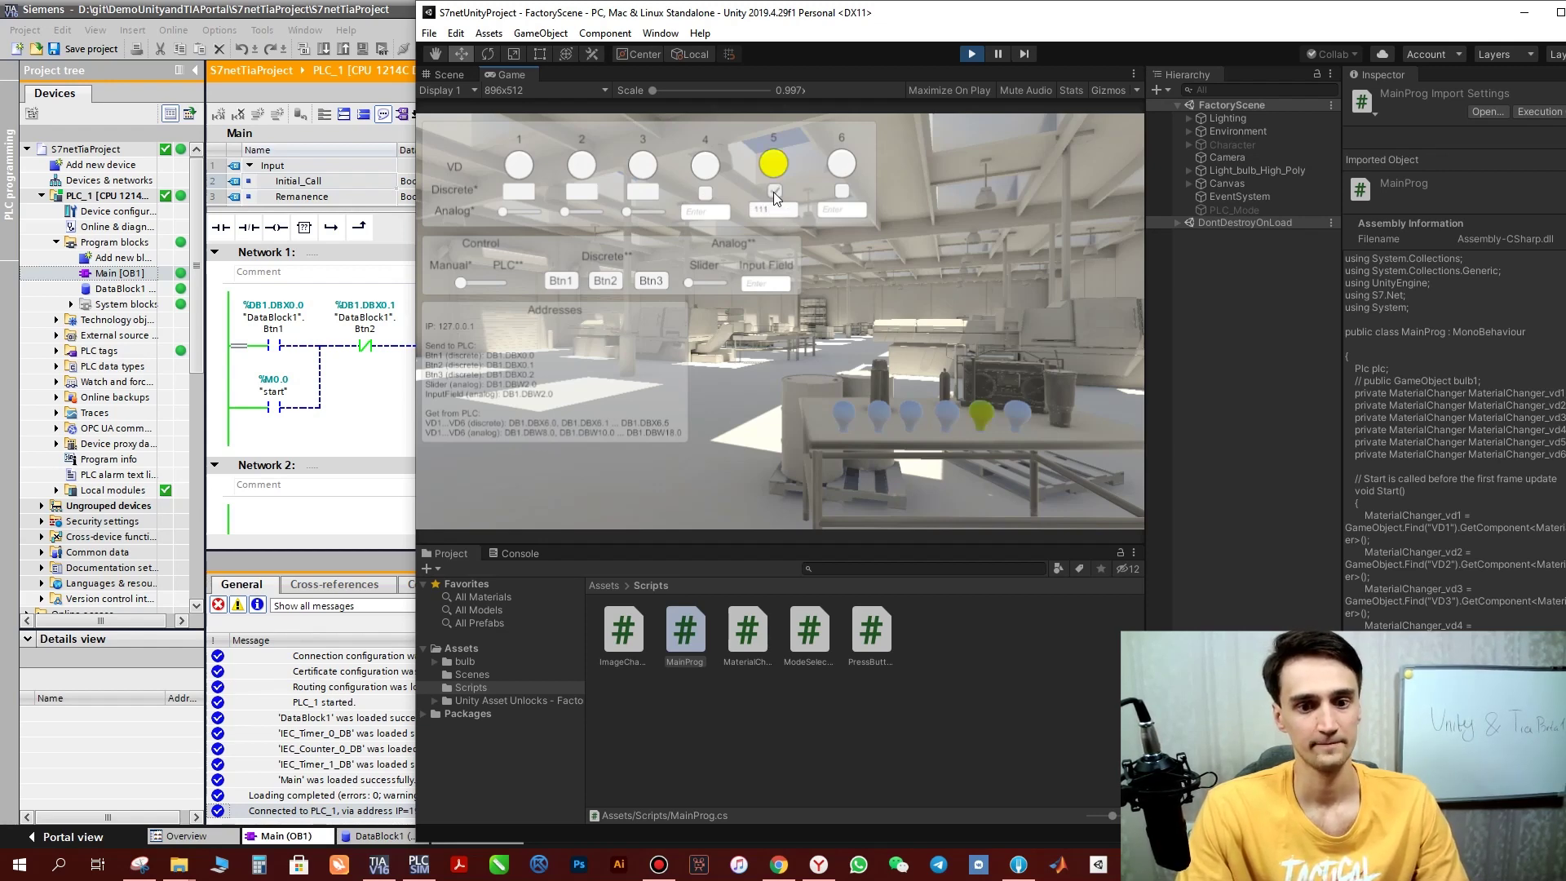
left_click(773, 193)
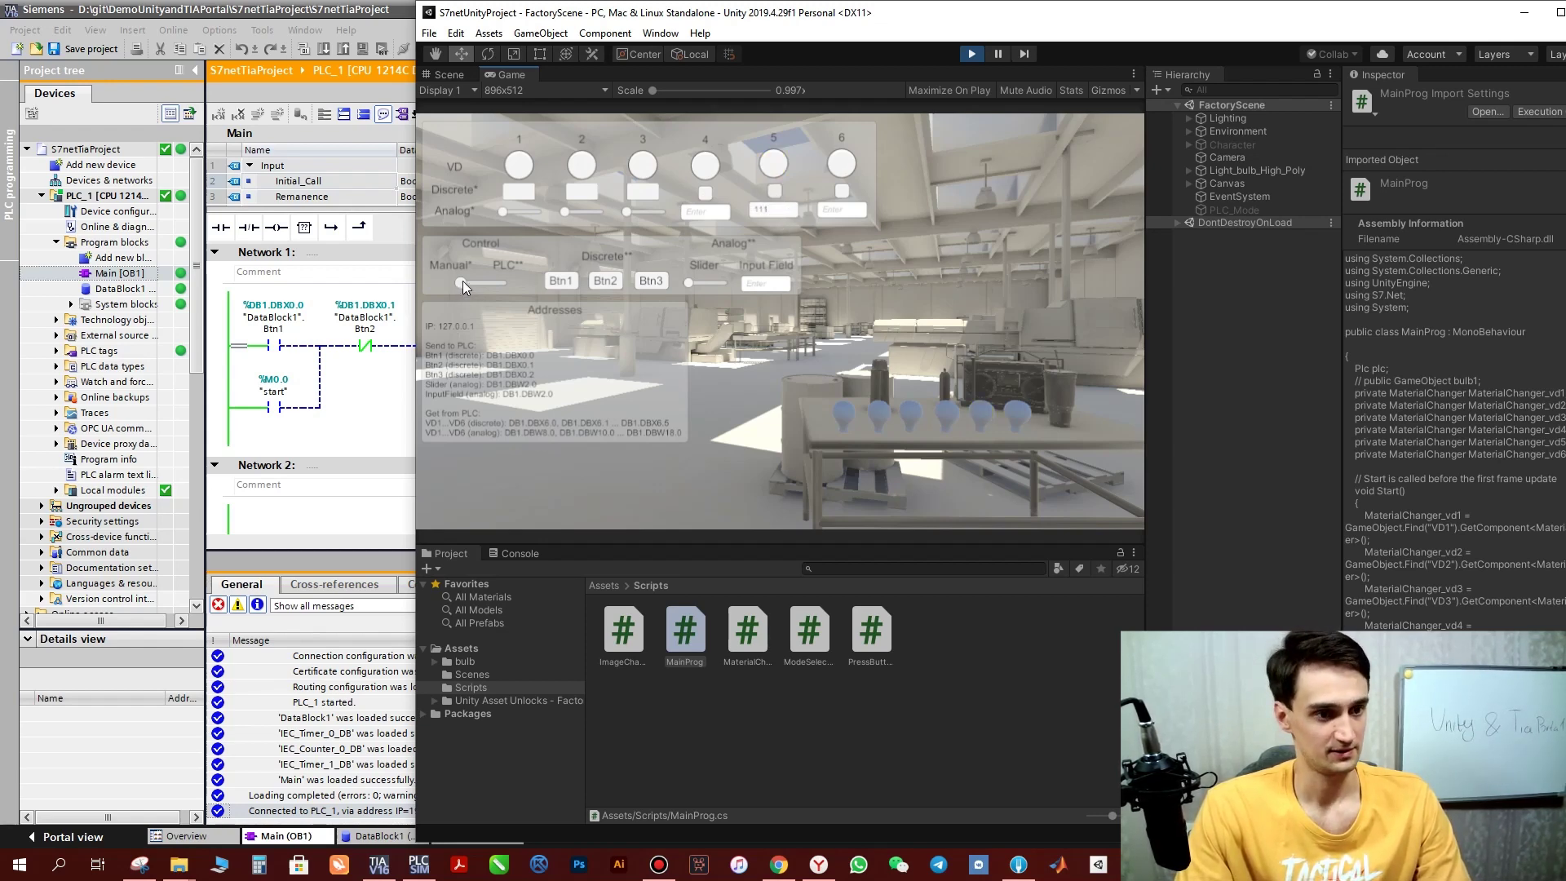
left_click_drag(462, 280, 501, 280)
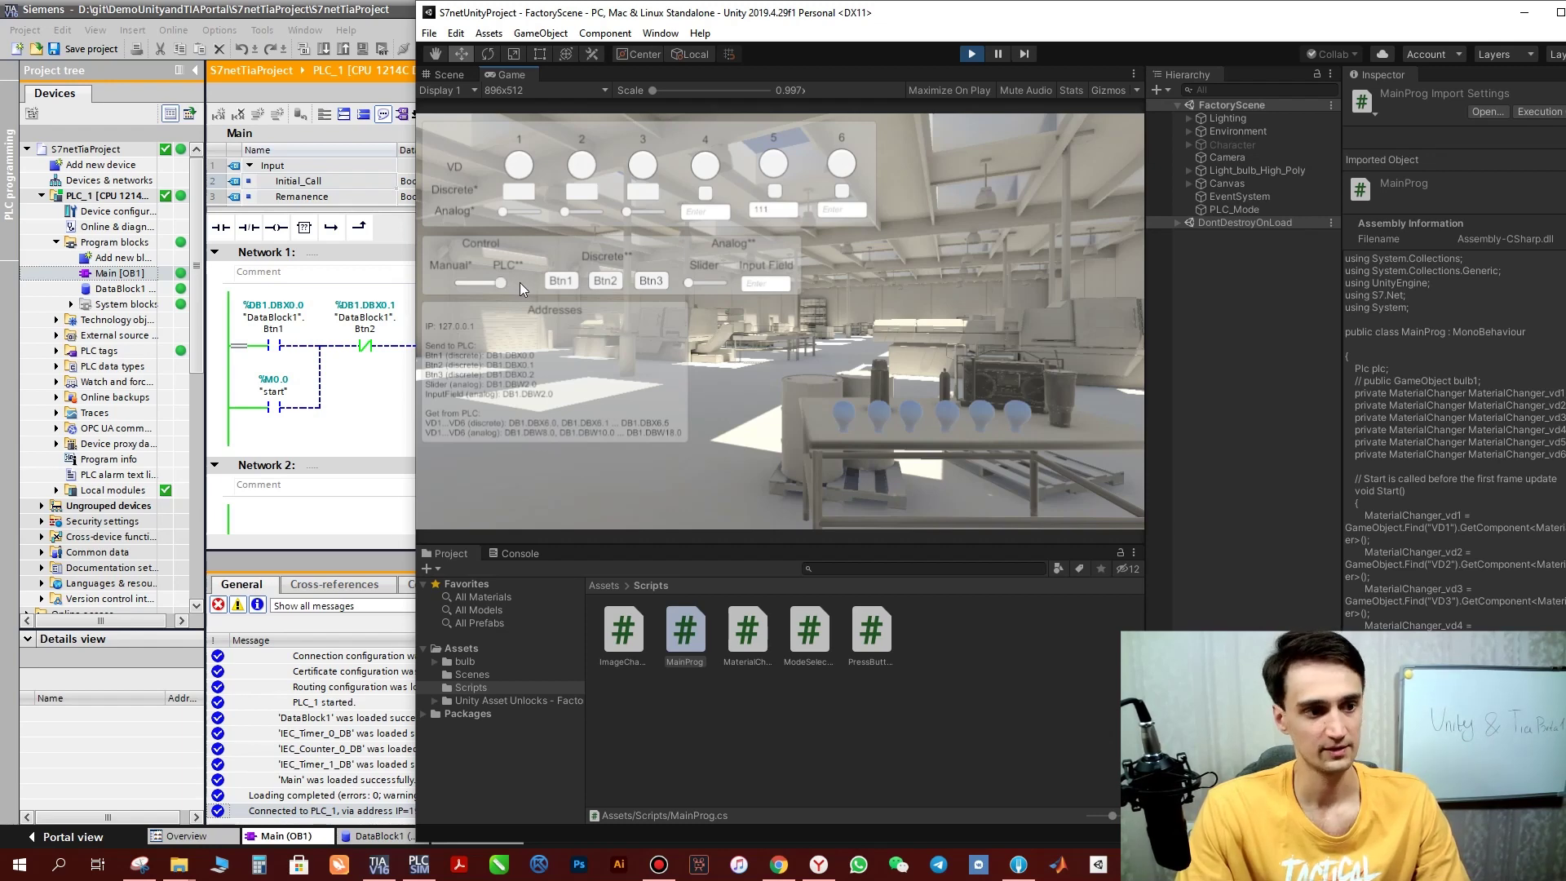
Start the PLC running light with Btn1, stop it with Btn2, and open DataBlock1 in TIA Portal
left_click(567, 284)
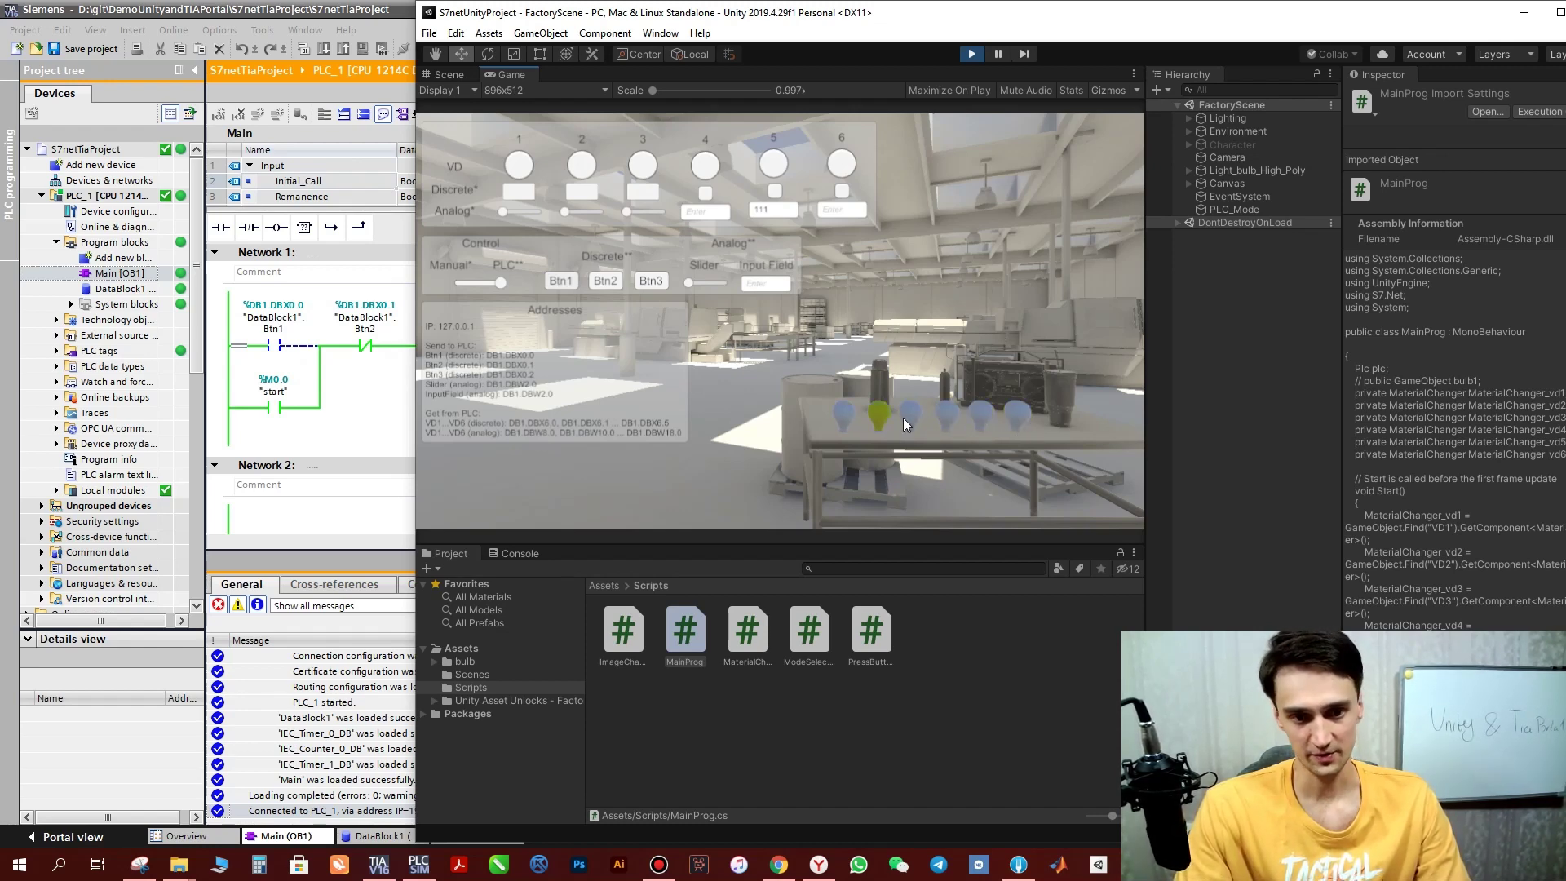
left_click(614, 284)
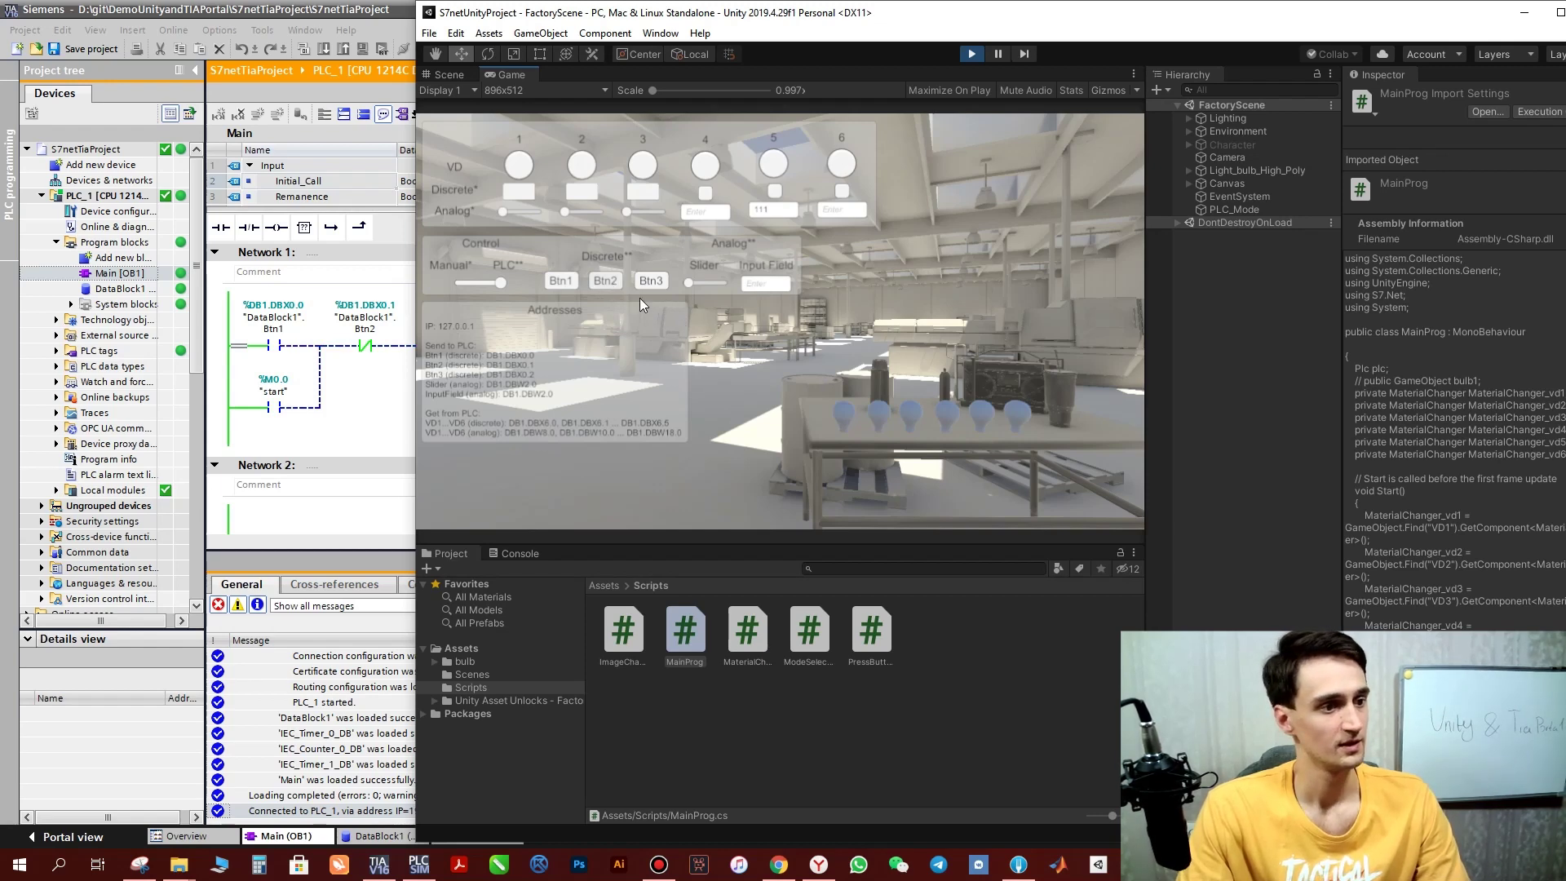
double_click(123, 288)
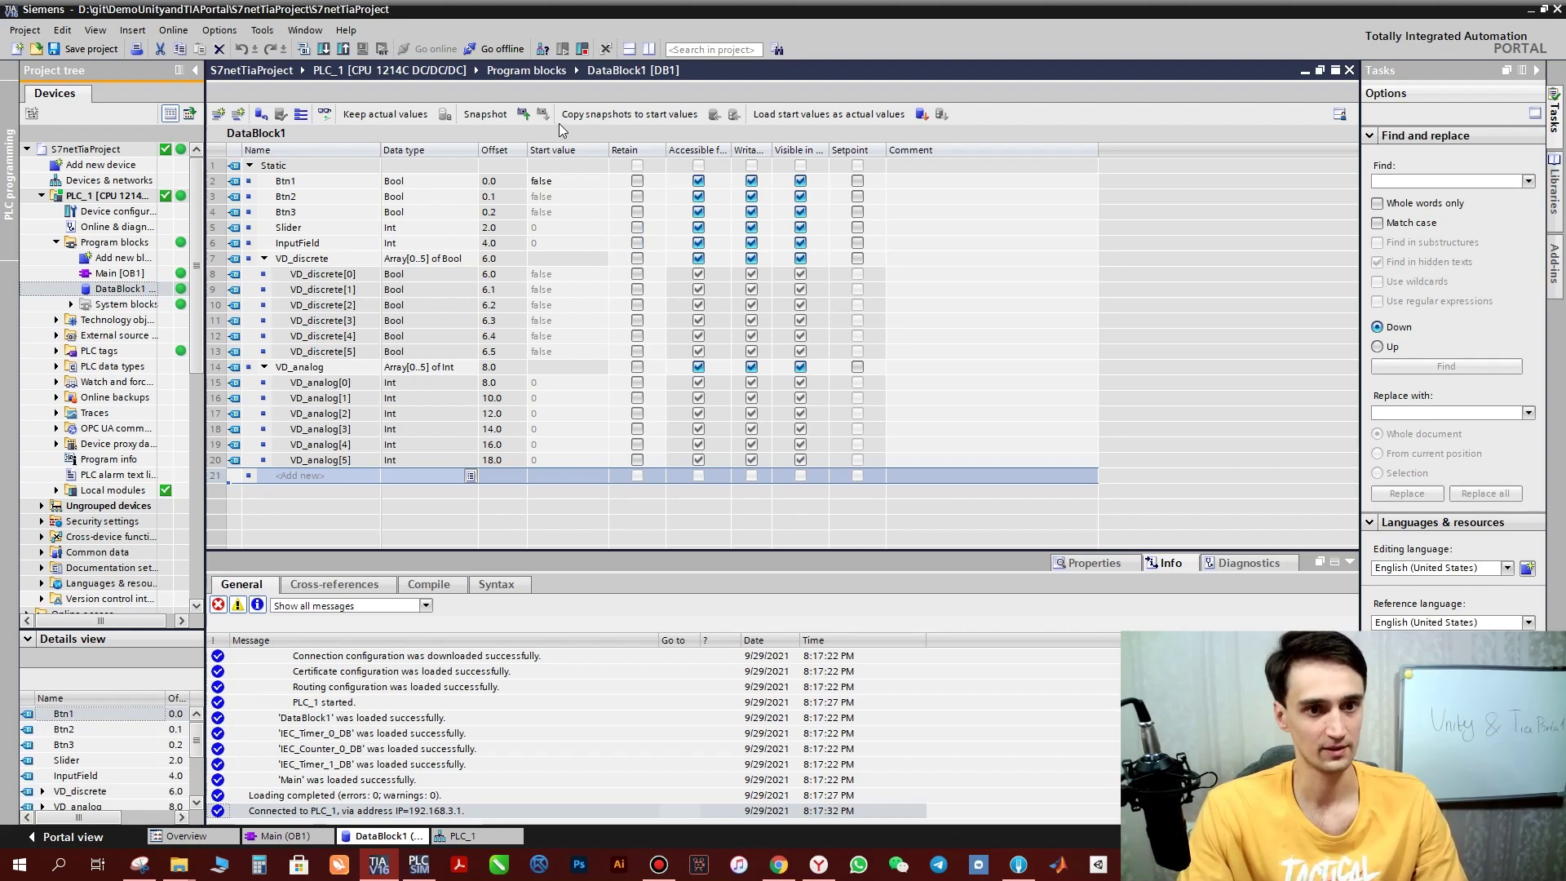
Monitor DataBlock1's live values and place TIA Portal beside the running Unity game
left_click(325, 115)
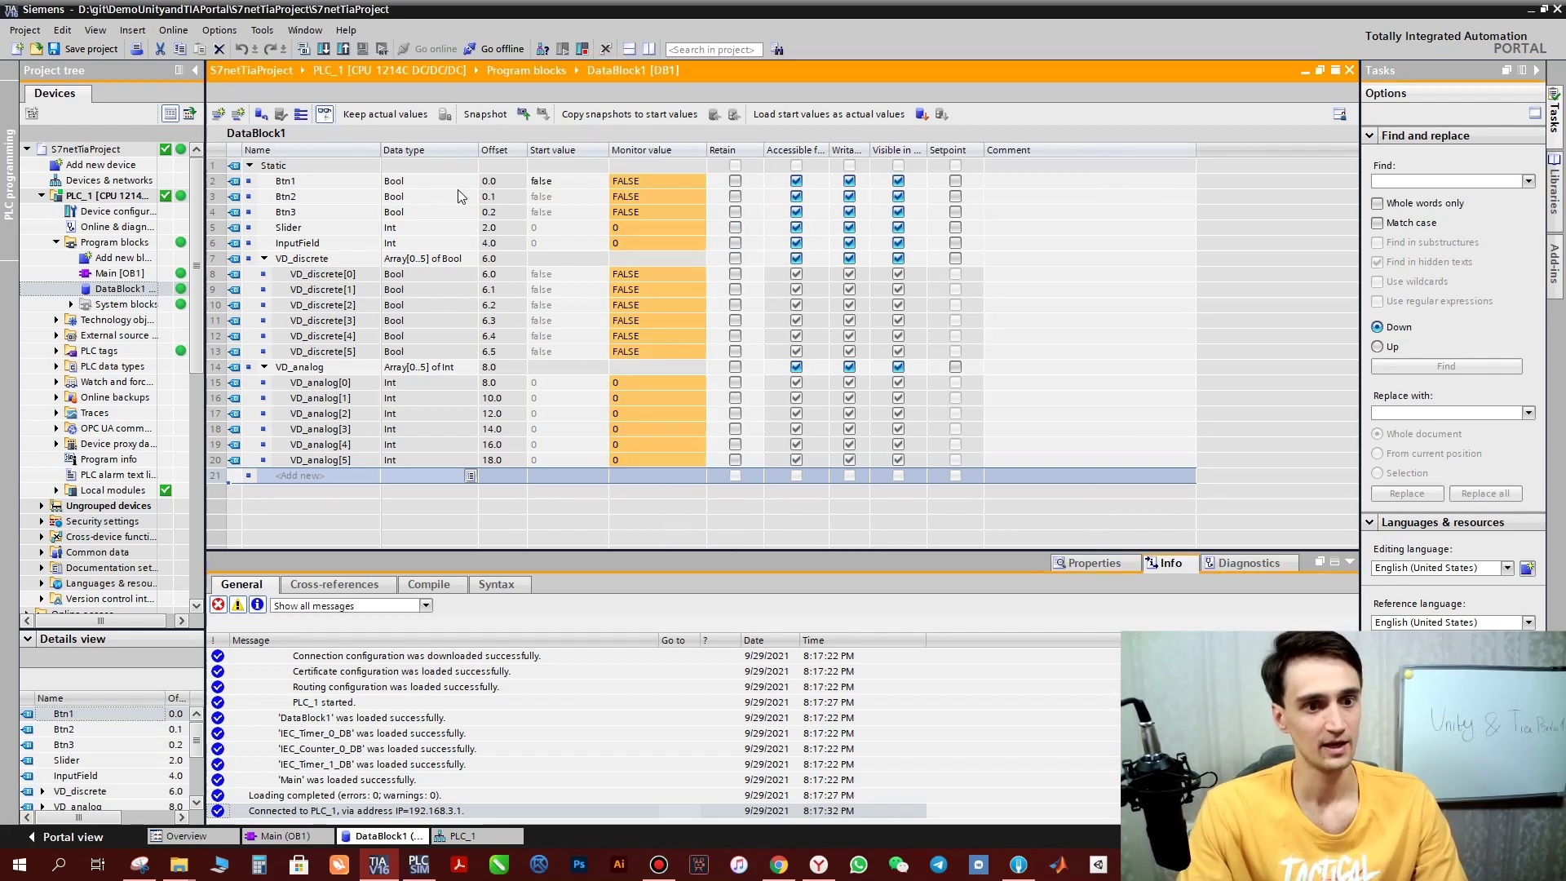
left_click_drag(1345, 16, 438, 36)
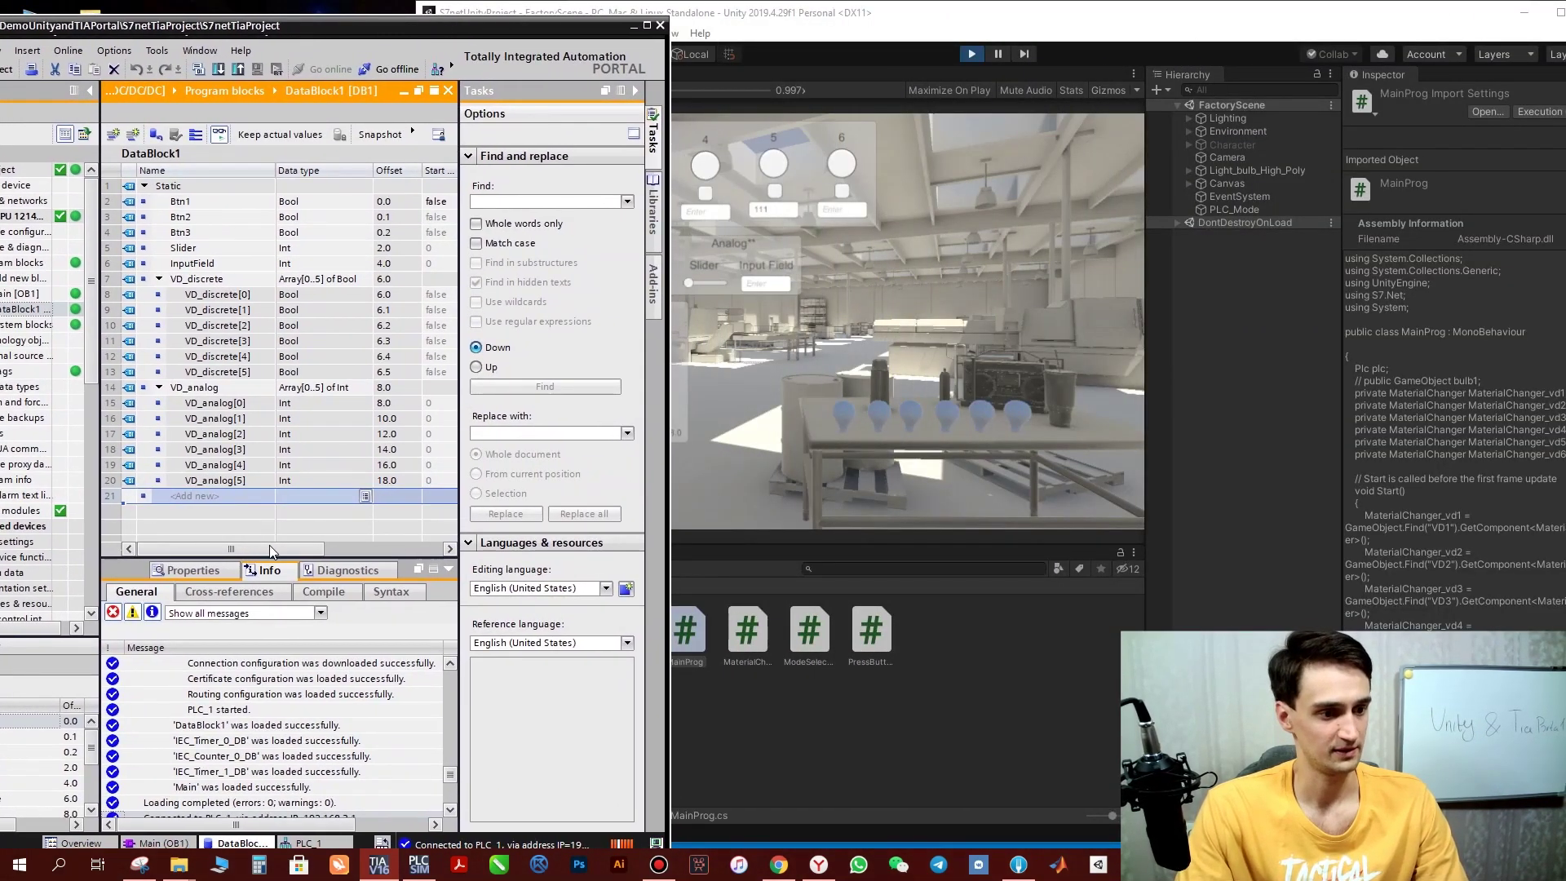
left_click_drag(271, 551, 313, 552)
left_click_drag(430, 25, 368, 27)
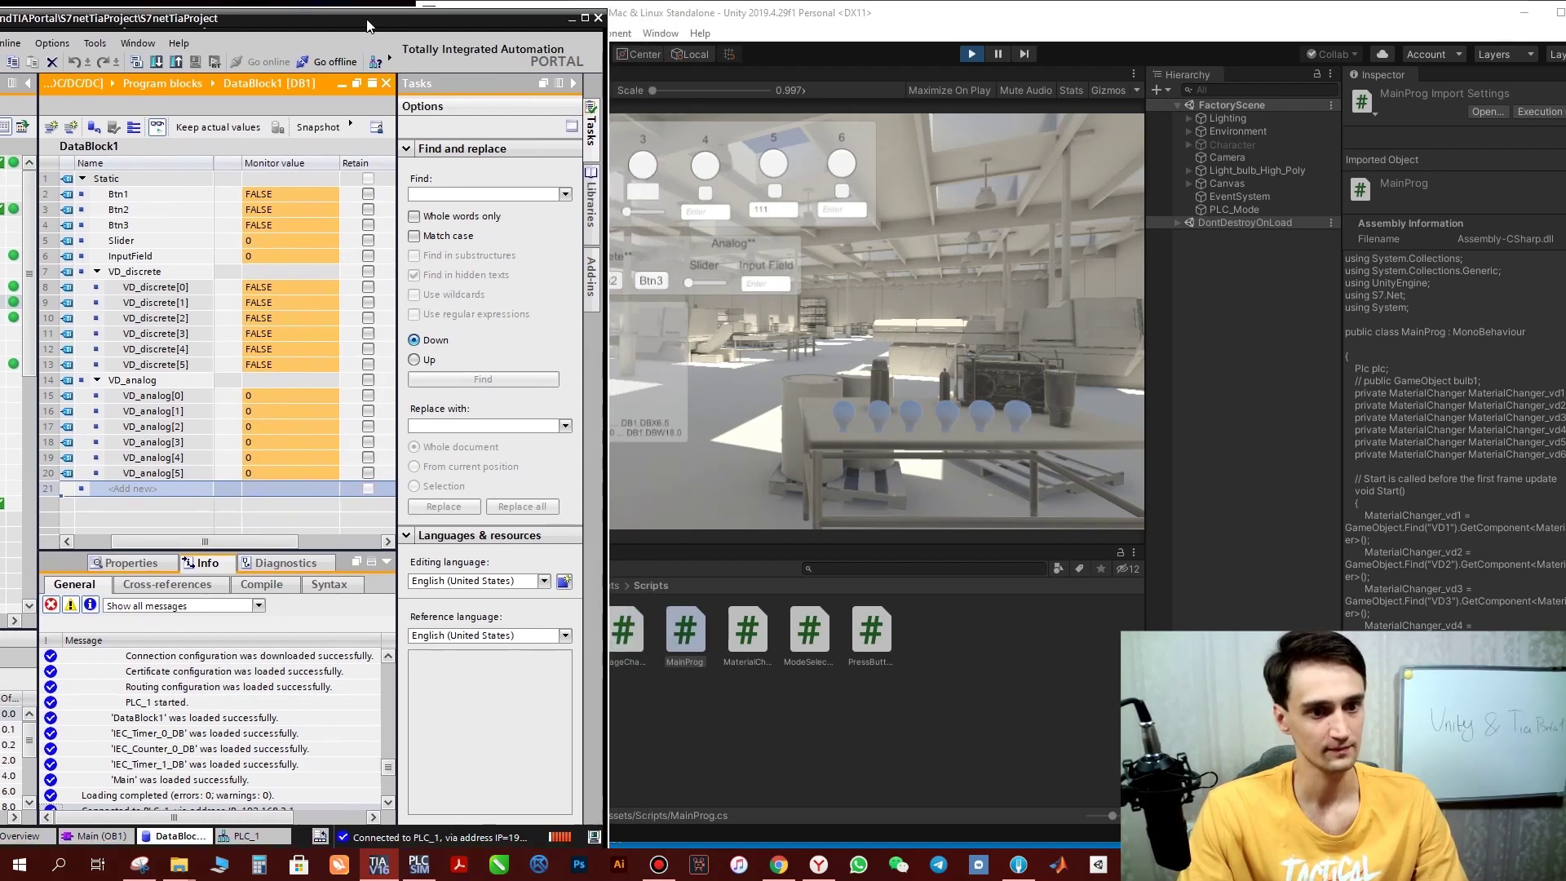
left_click_drag(860, 15, 1073, 18)
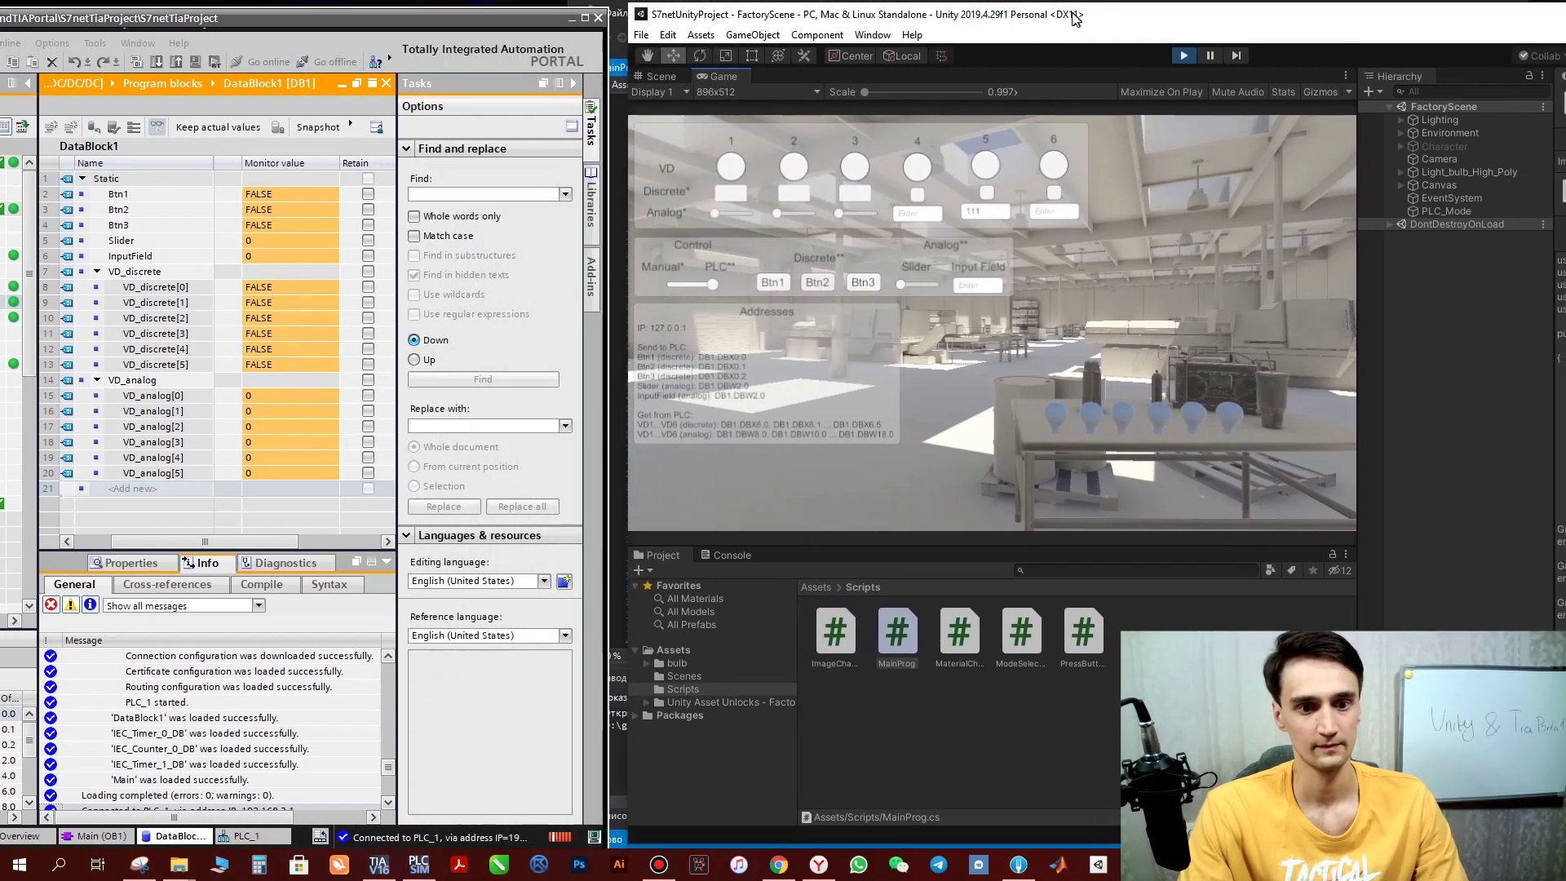
Press Btn2 and Btn3 twice each and move the Slider, watching the PLC values
left_click(821, 284)
left_click(820, 284)
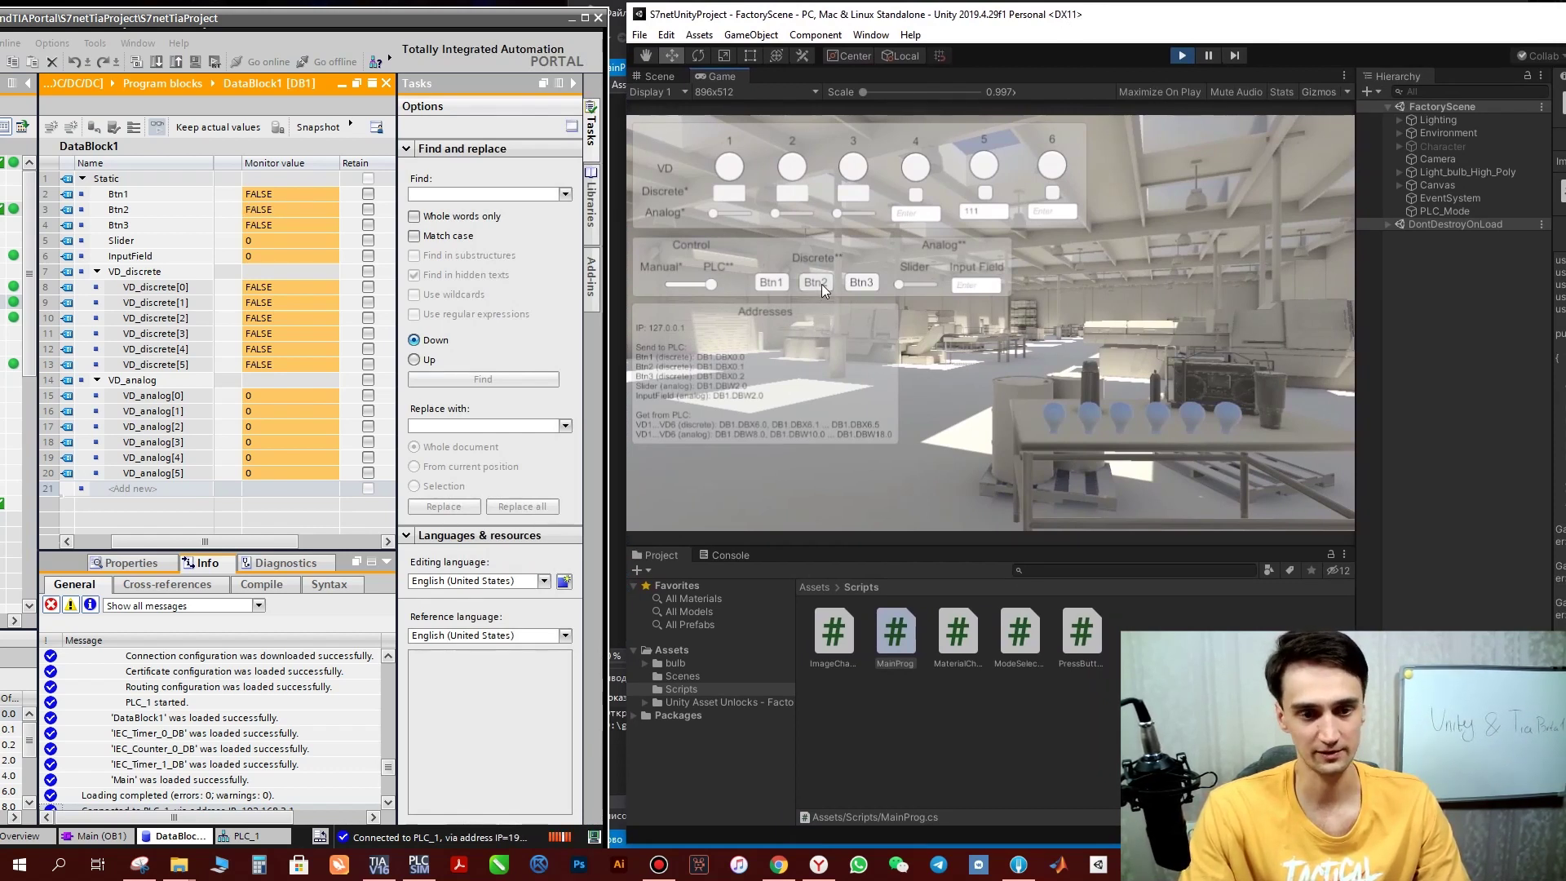
left_click(865, 281)
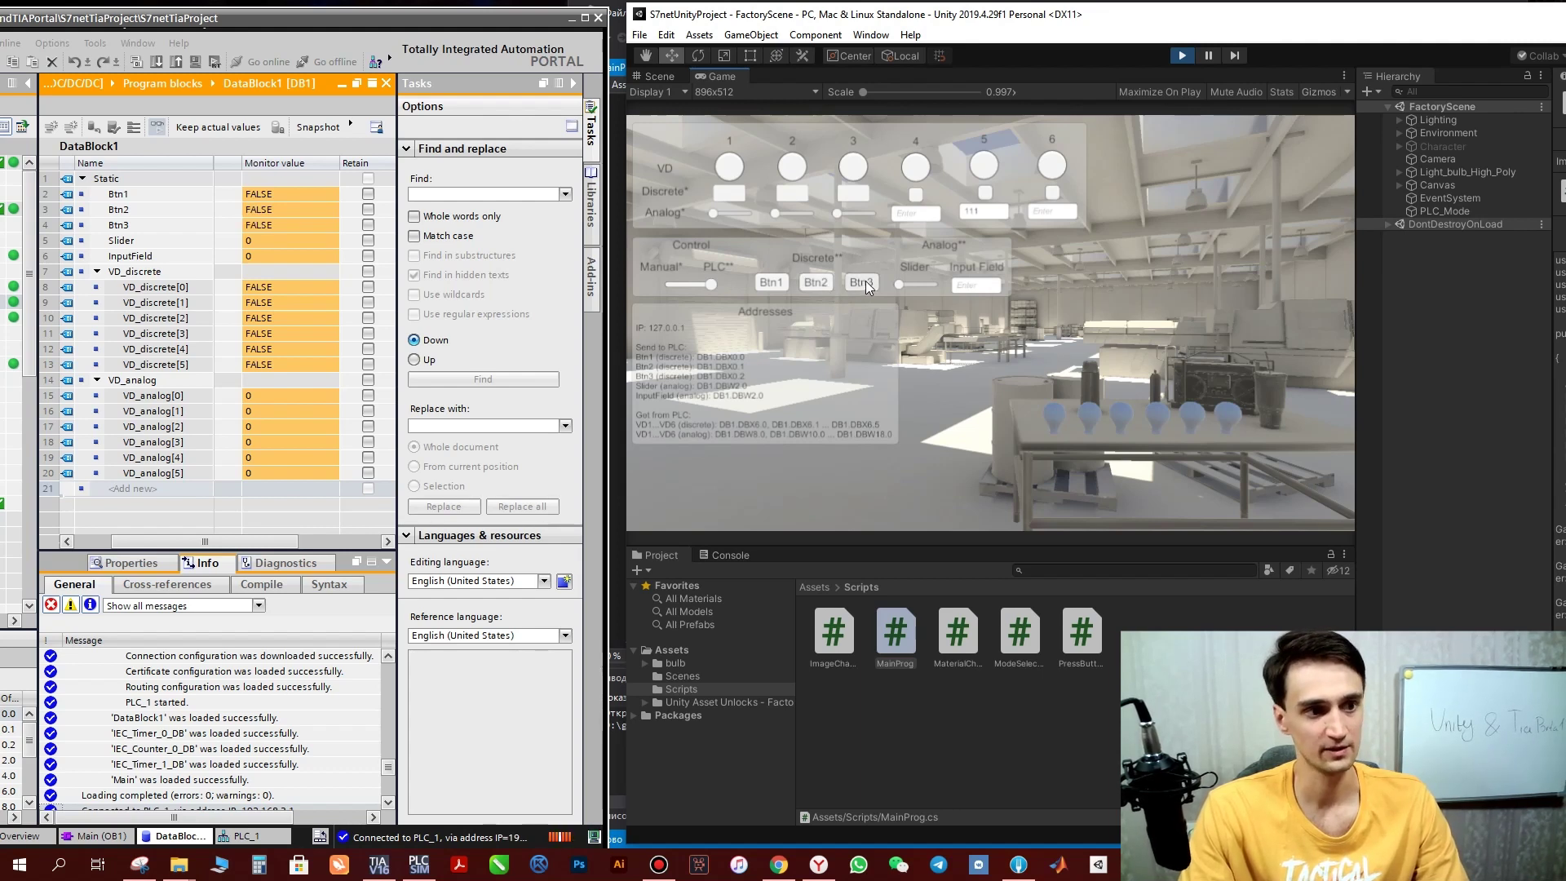
left_click(865, 282)
mouse_move(897, 284)
left_mouse_down()
mouse_move(931, 282)
mouse_move(872, 282)
left_mouse_up()
Submit 555 through the Unity Input Field to the PLC
left_click(980, 287)
type("555")
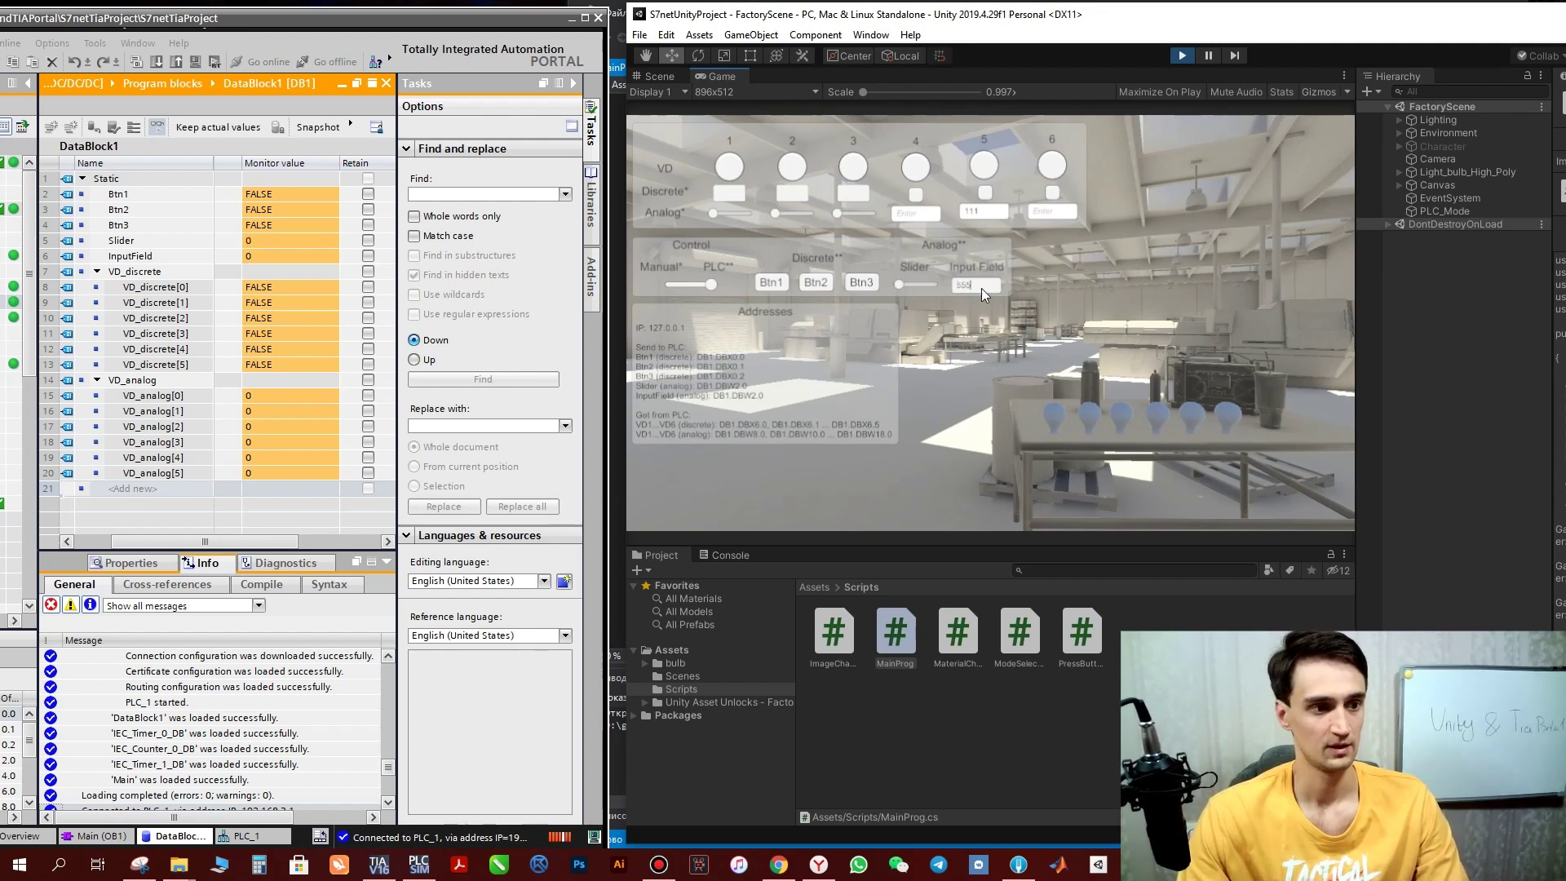
key("Return")
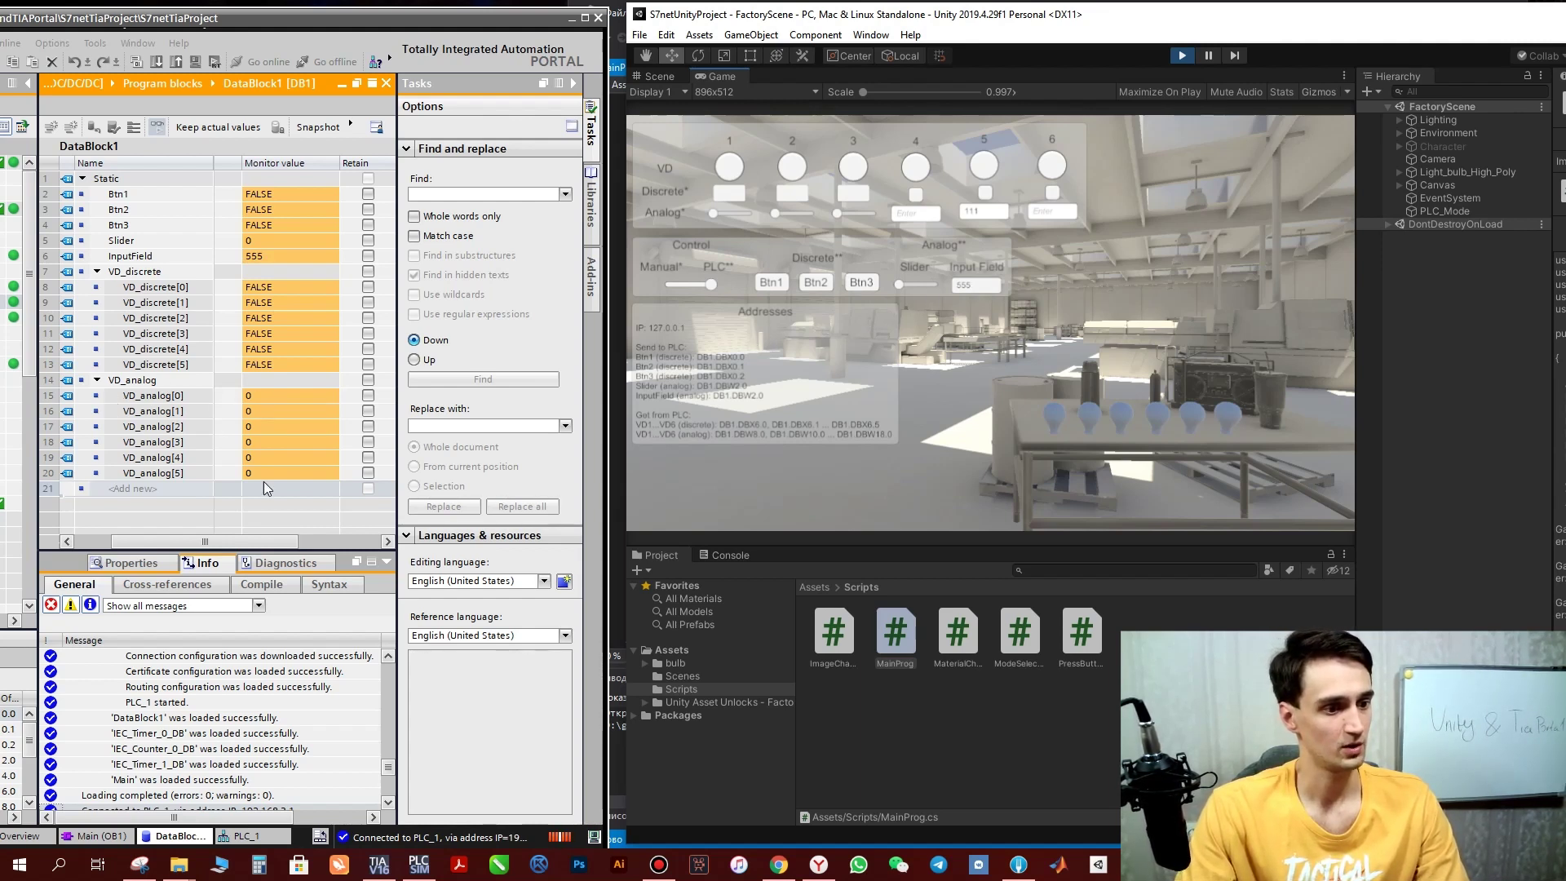
Modify VD_analog[1] in DataBlock1 to 111, lighting the second bulb
left_click_drag(251, 545, 240, 544)
left_click(236, 397)
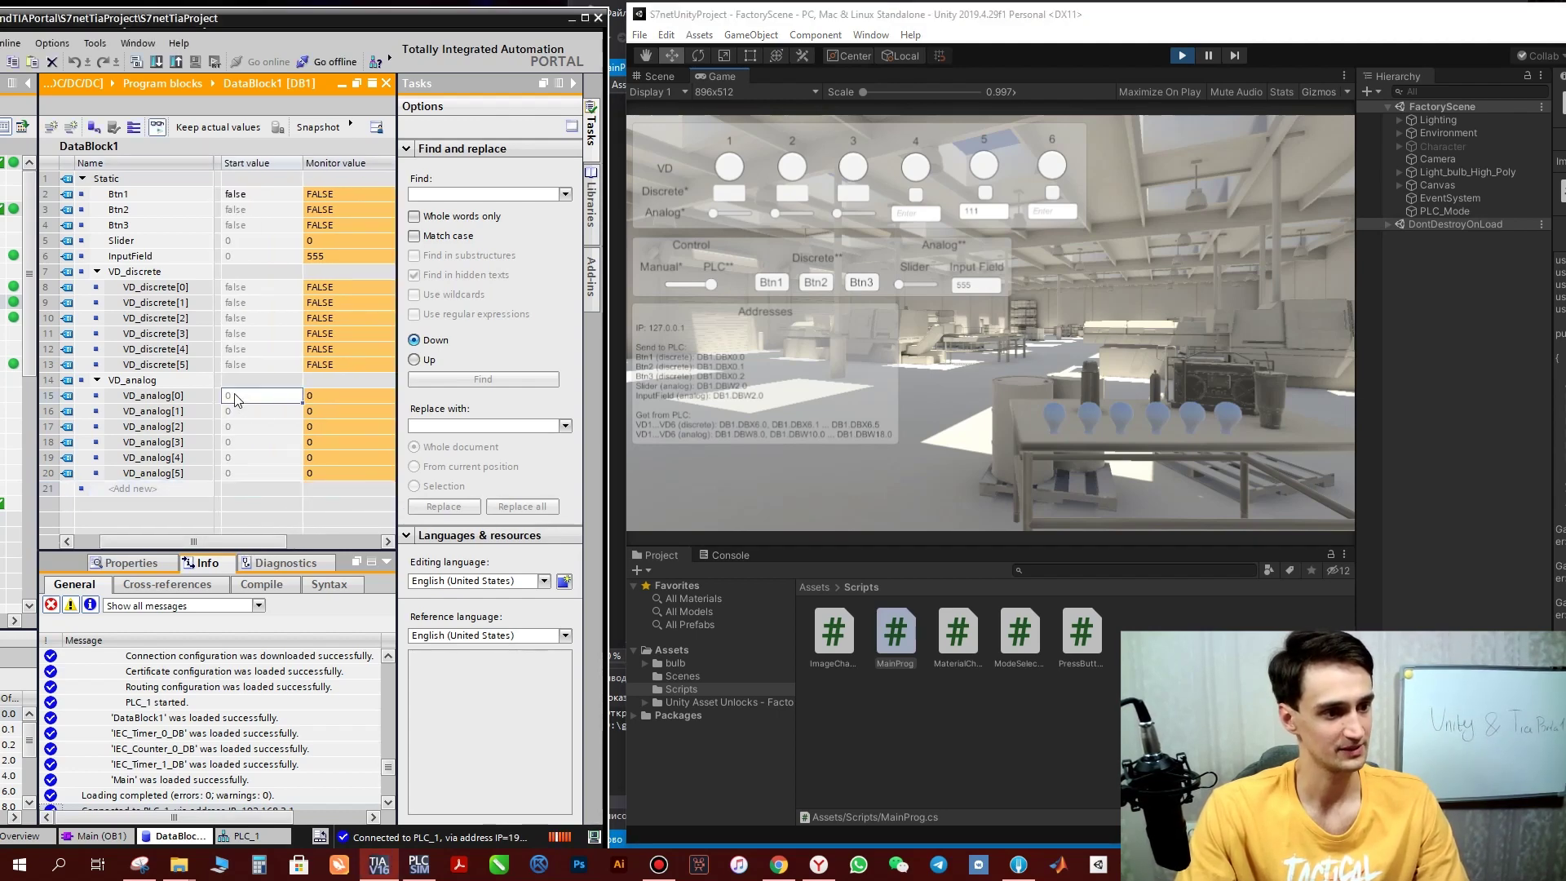
right_click(241, 414)
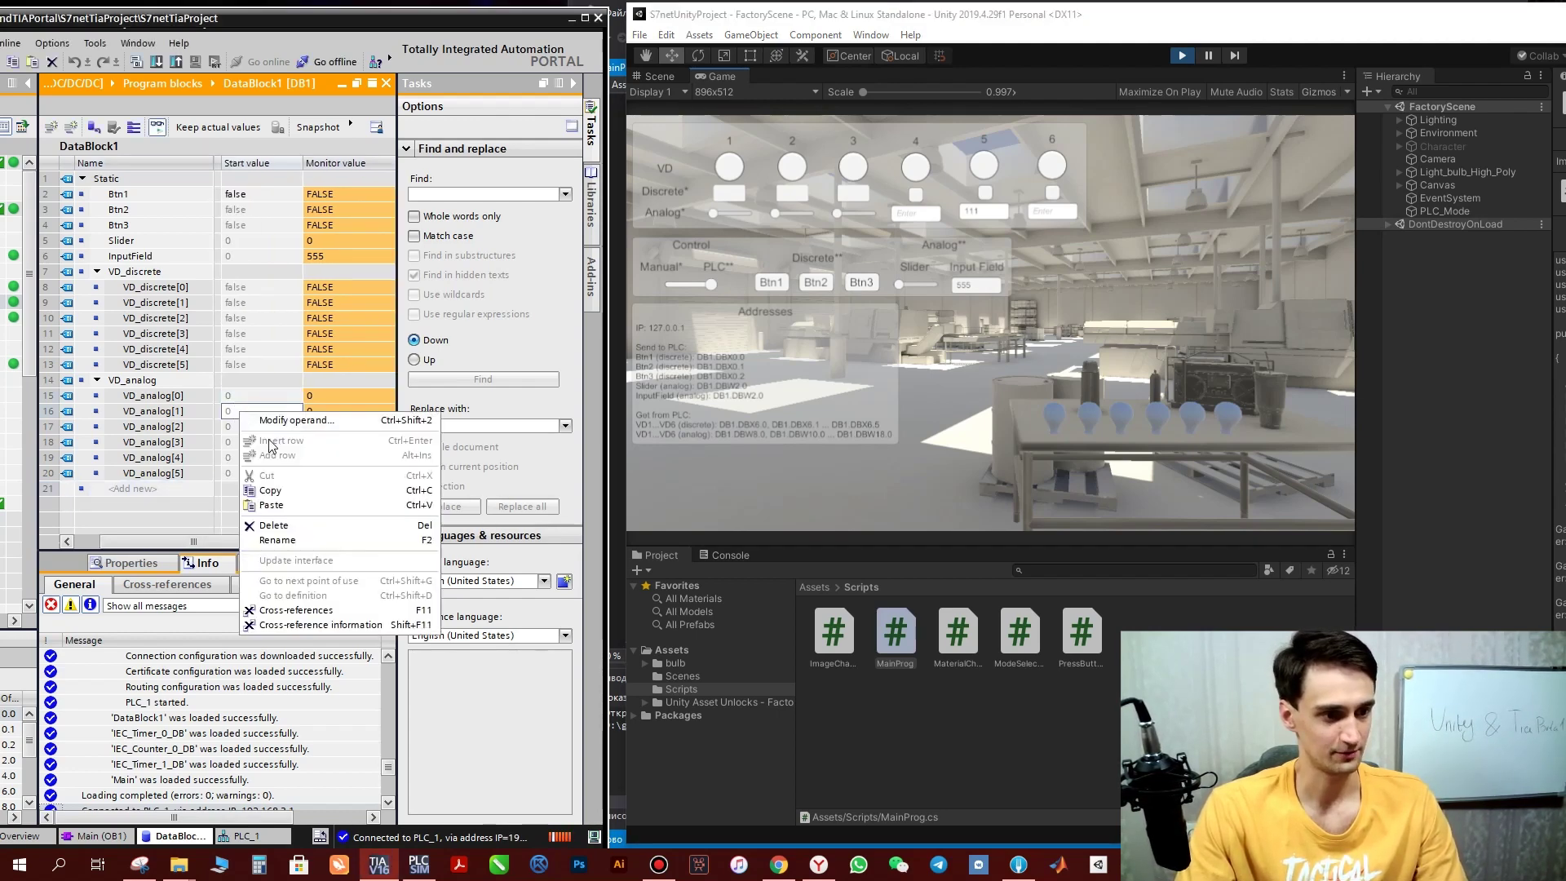
left_click(294, 420)
type("1")
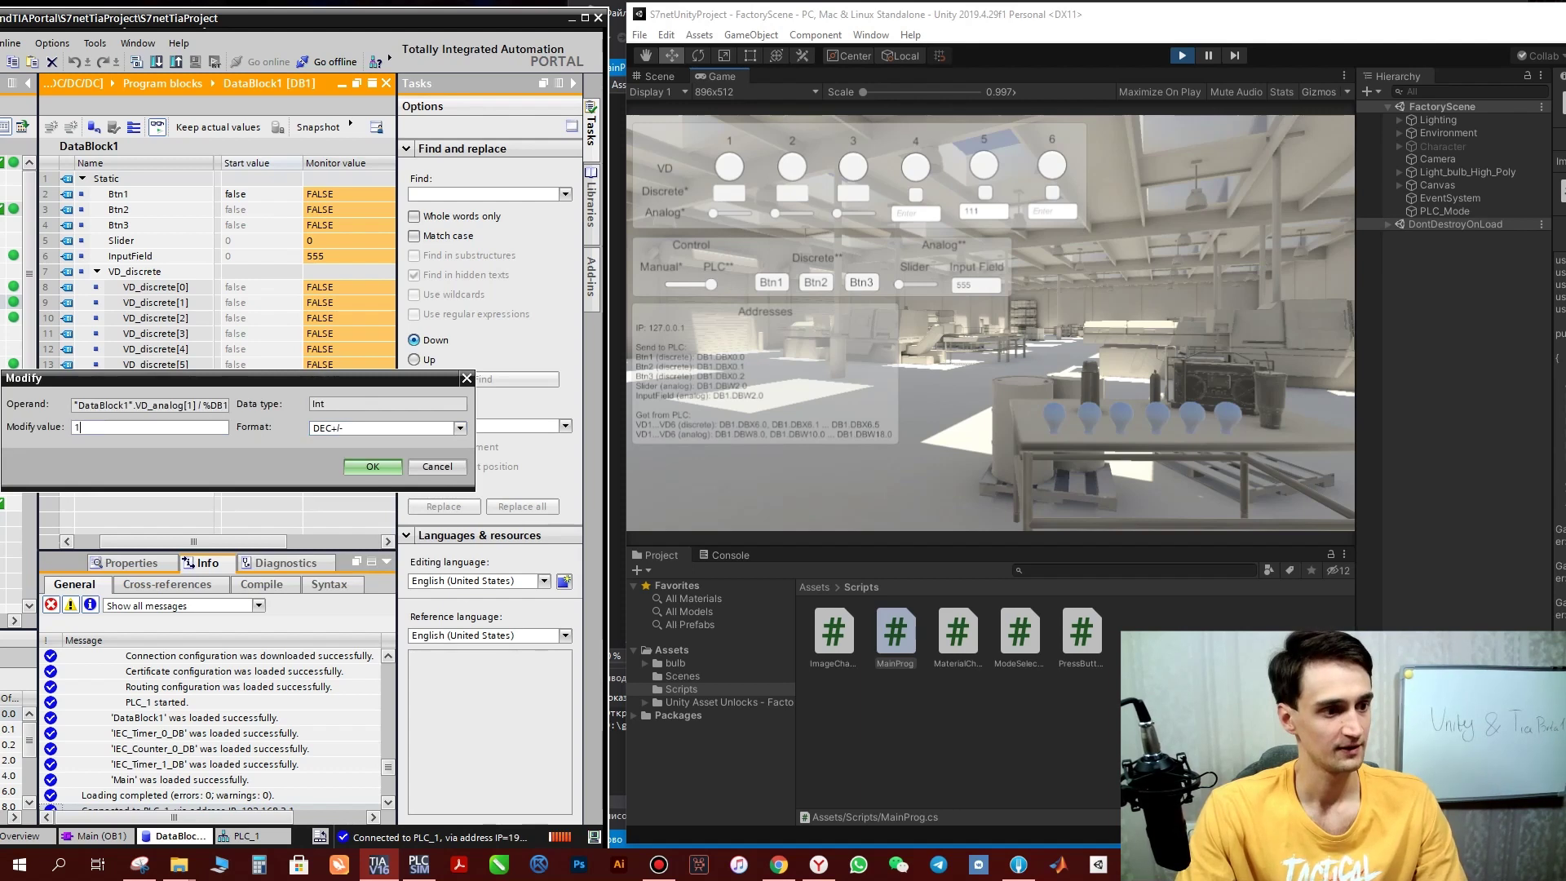
type("11")
left_click(379, 469)
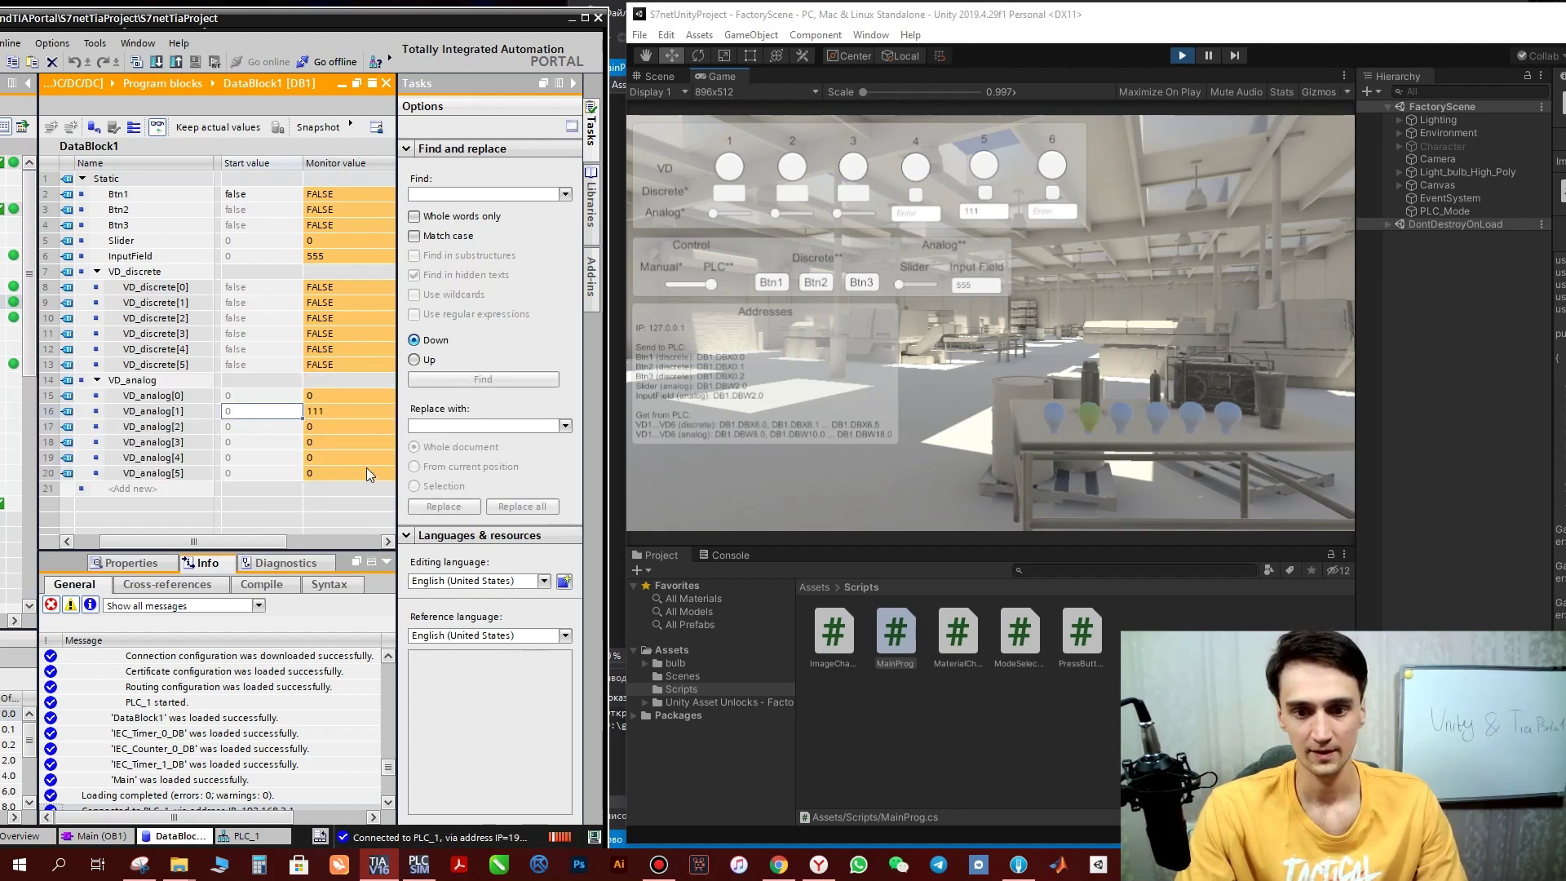
Modify VD_analog[2] in DataBlock1 to 225, lighting the third bulb
right_click(242, 434)
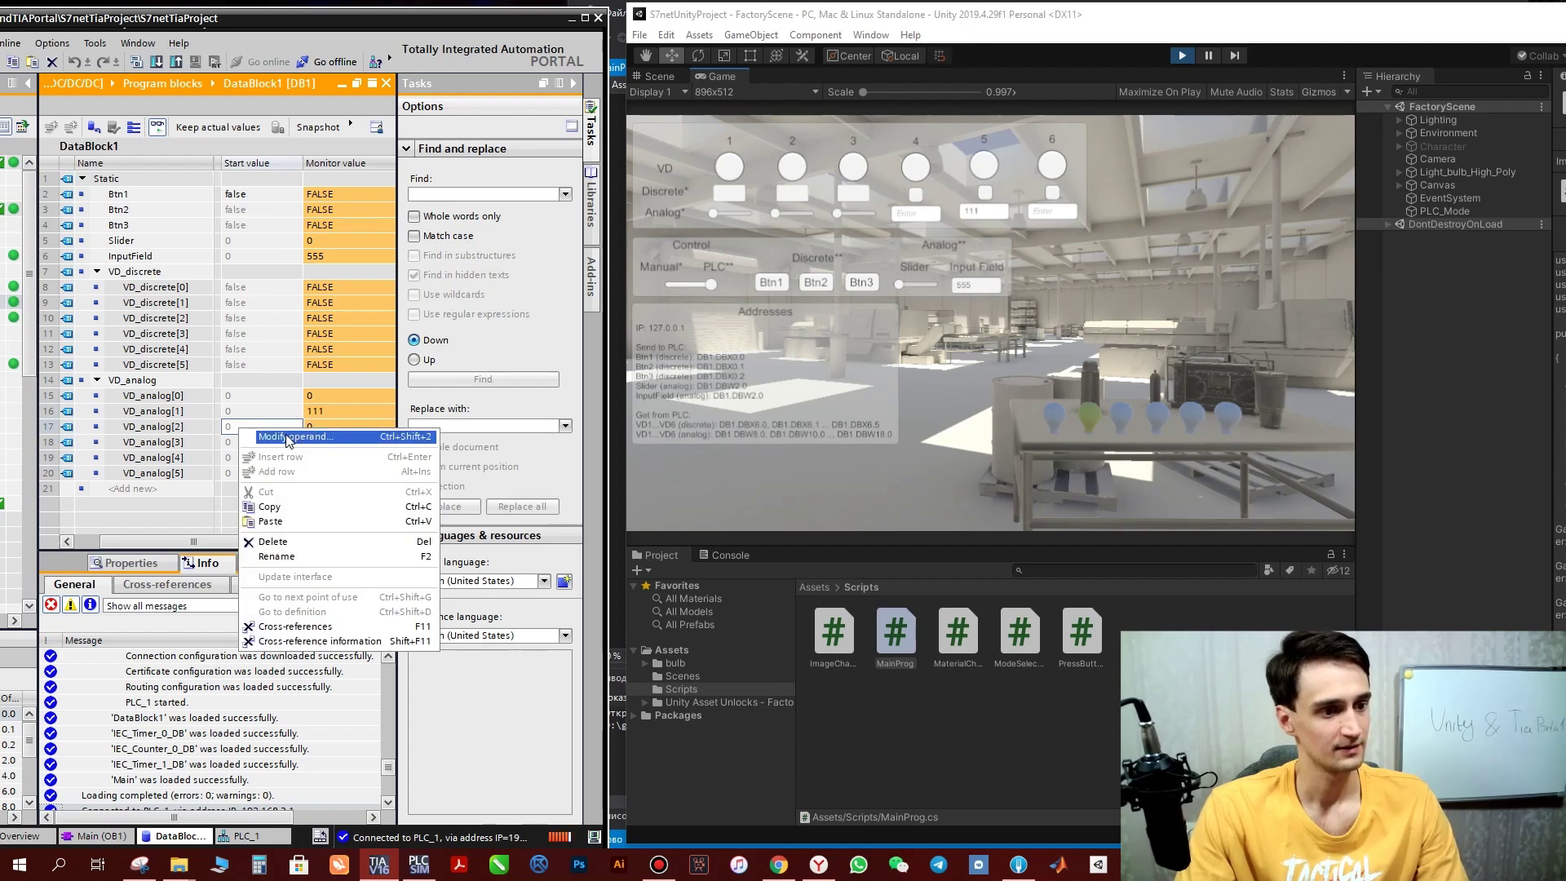
left_click(248, 438)
type("225")
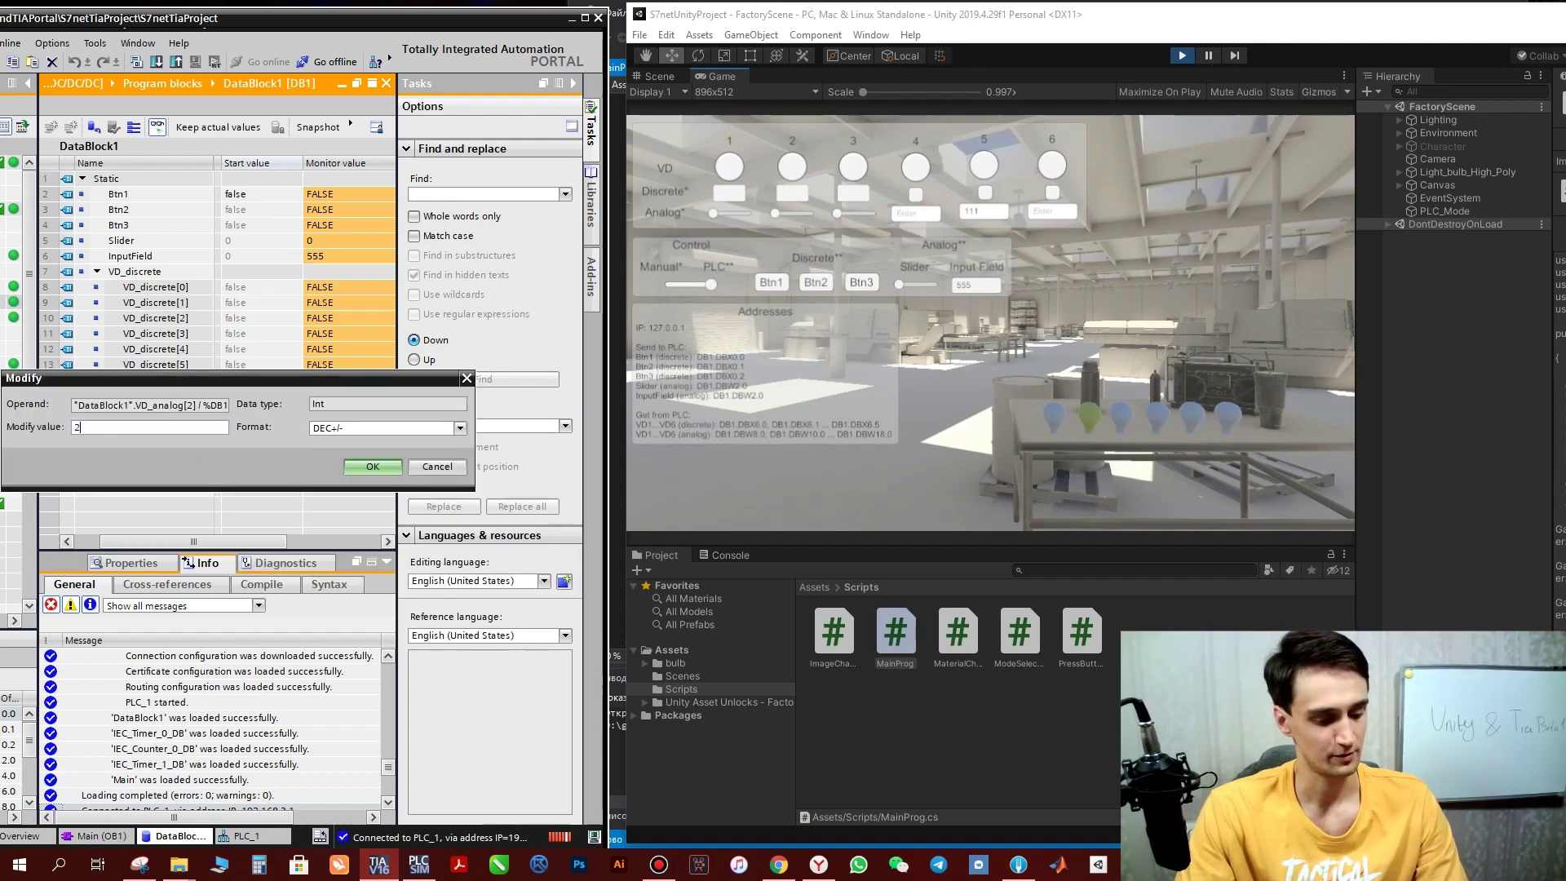
left_click(372, 467)
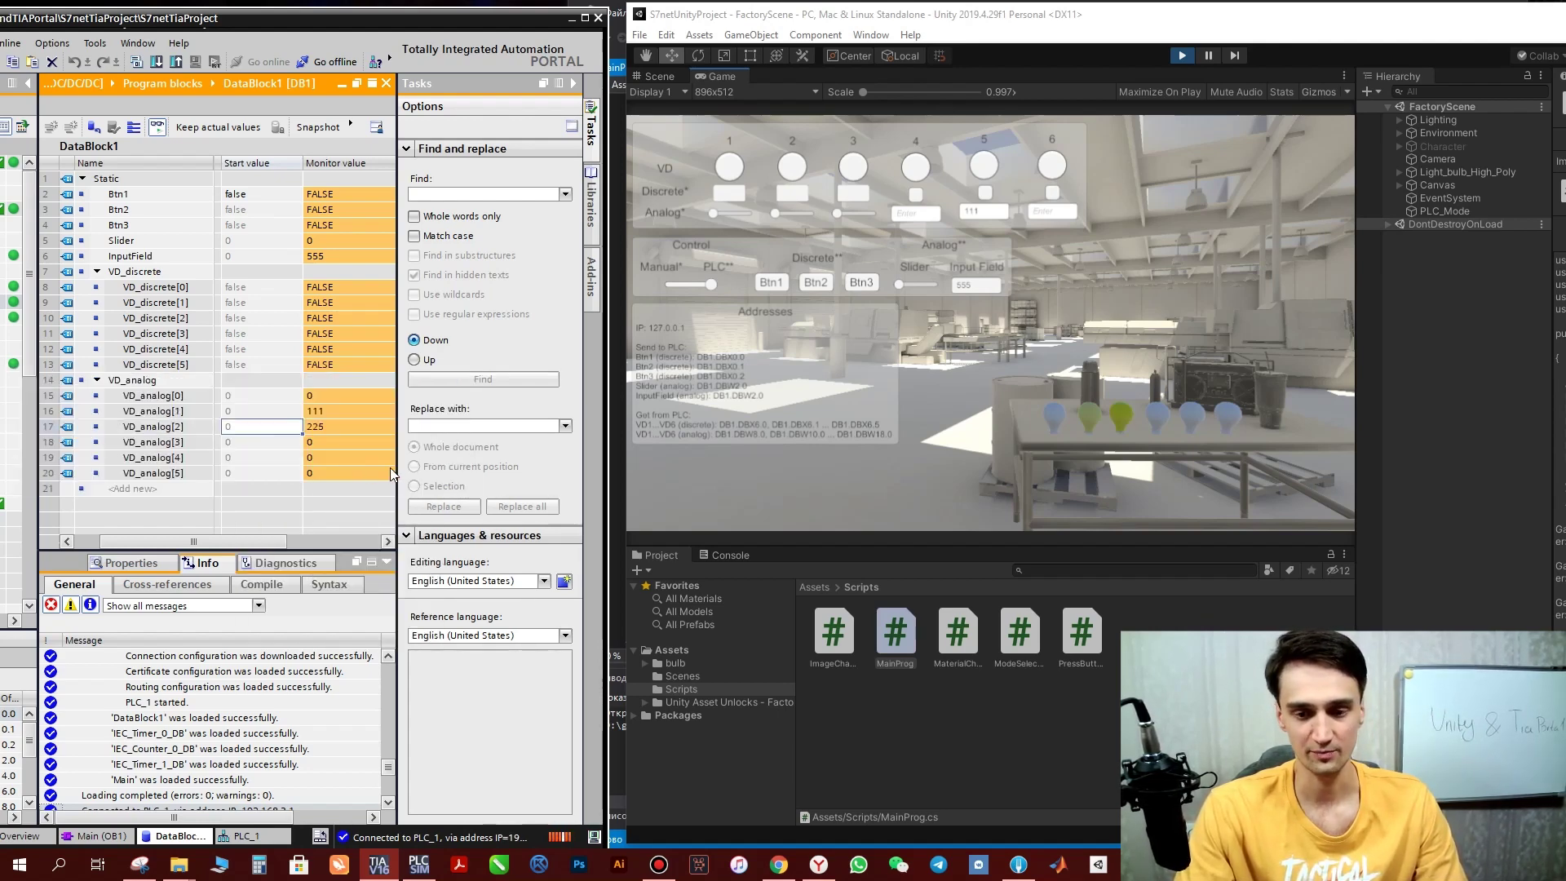